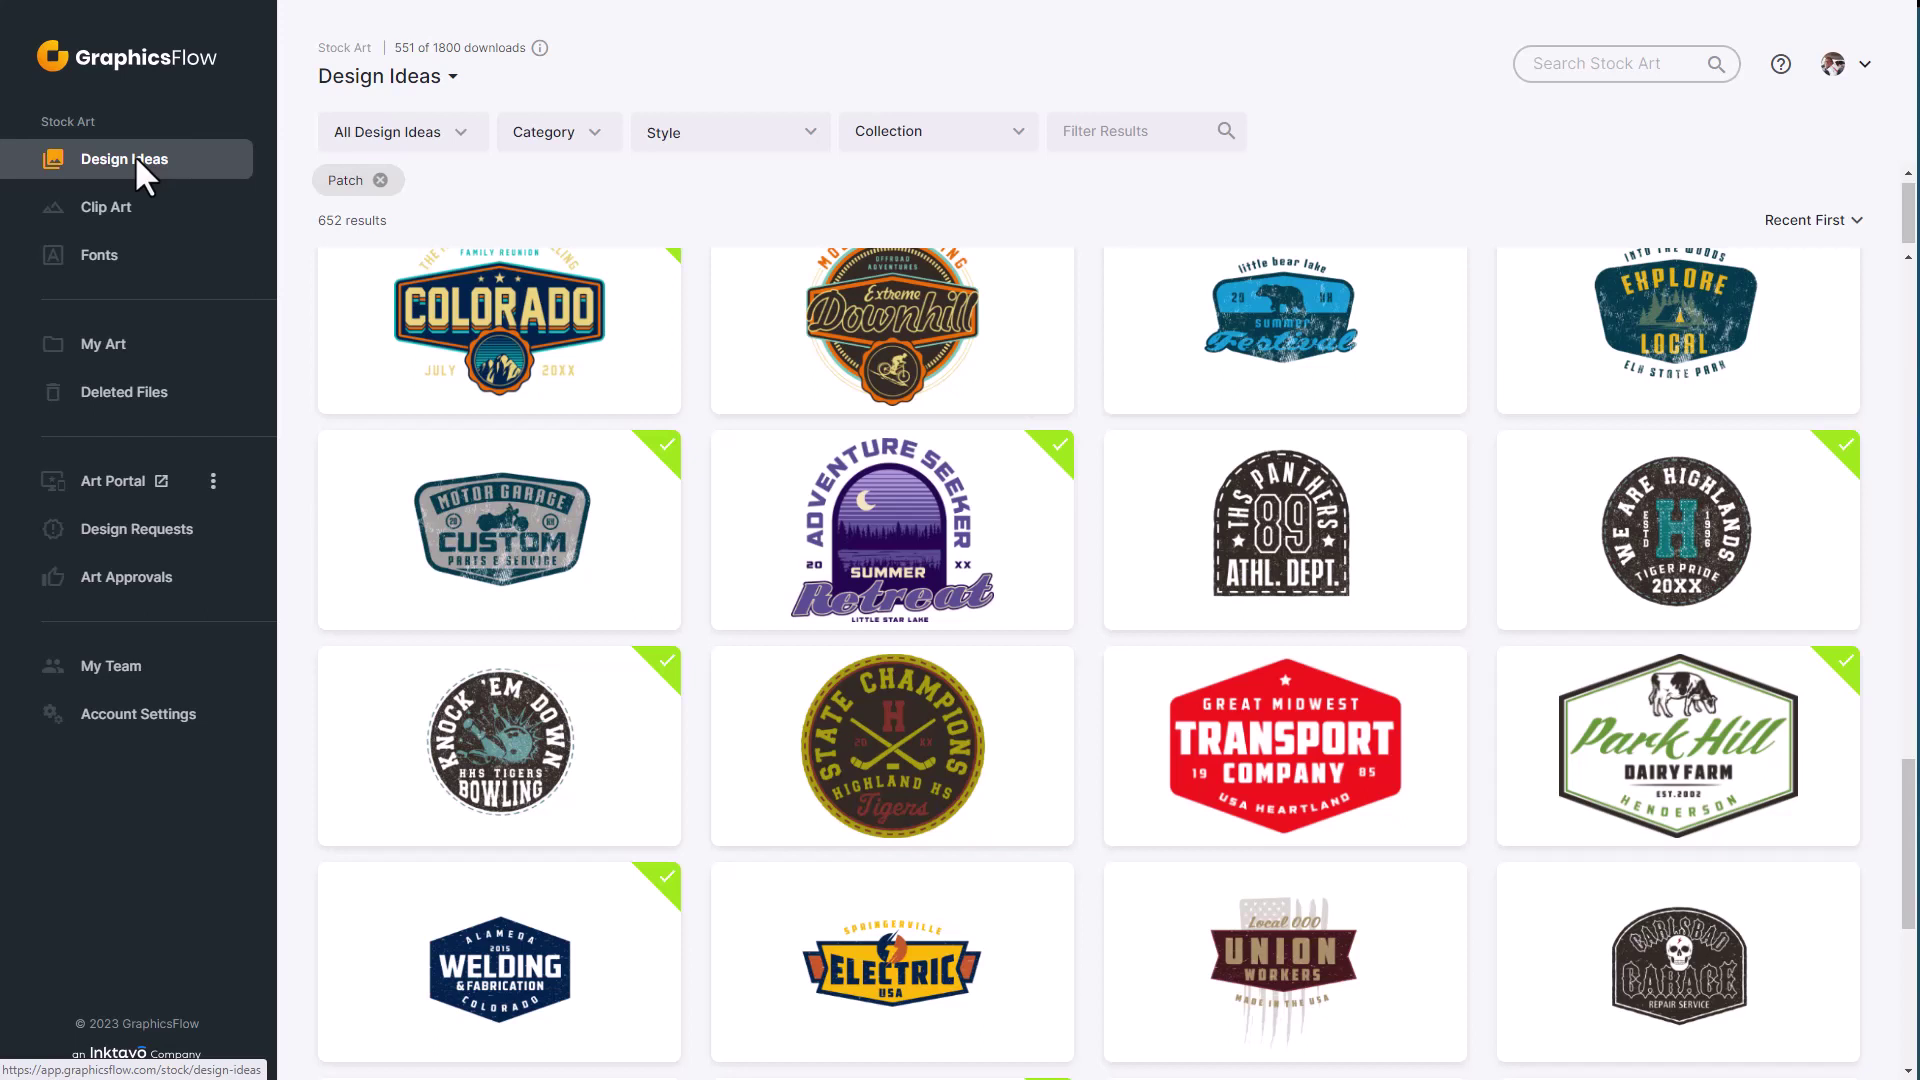
Visit My Art's Image Previews folder and the art portal, then customize the BLUEWATER Pool Service design
click(105, 350)
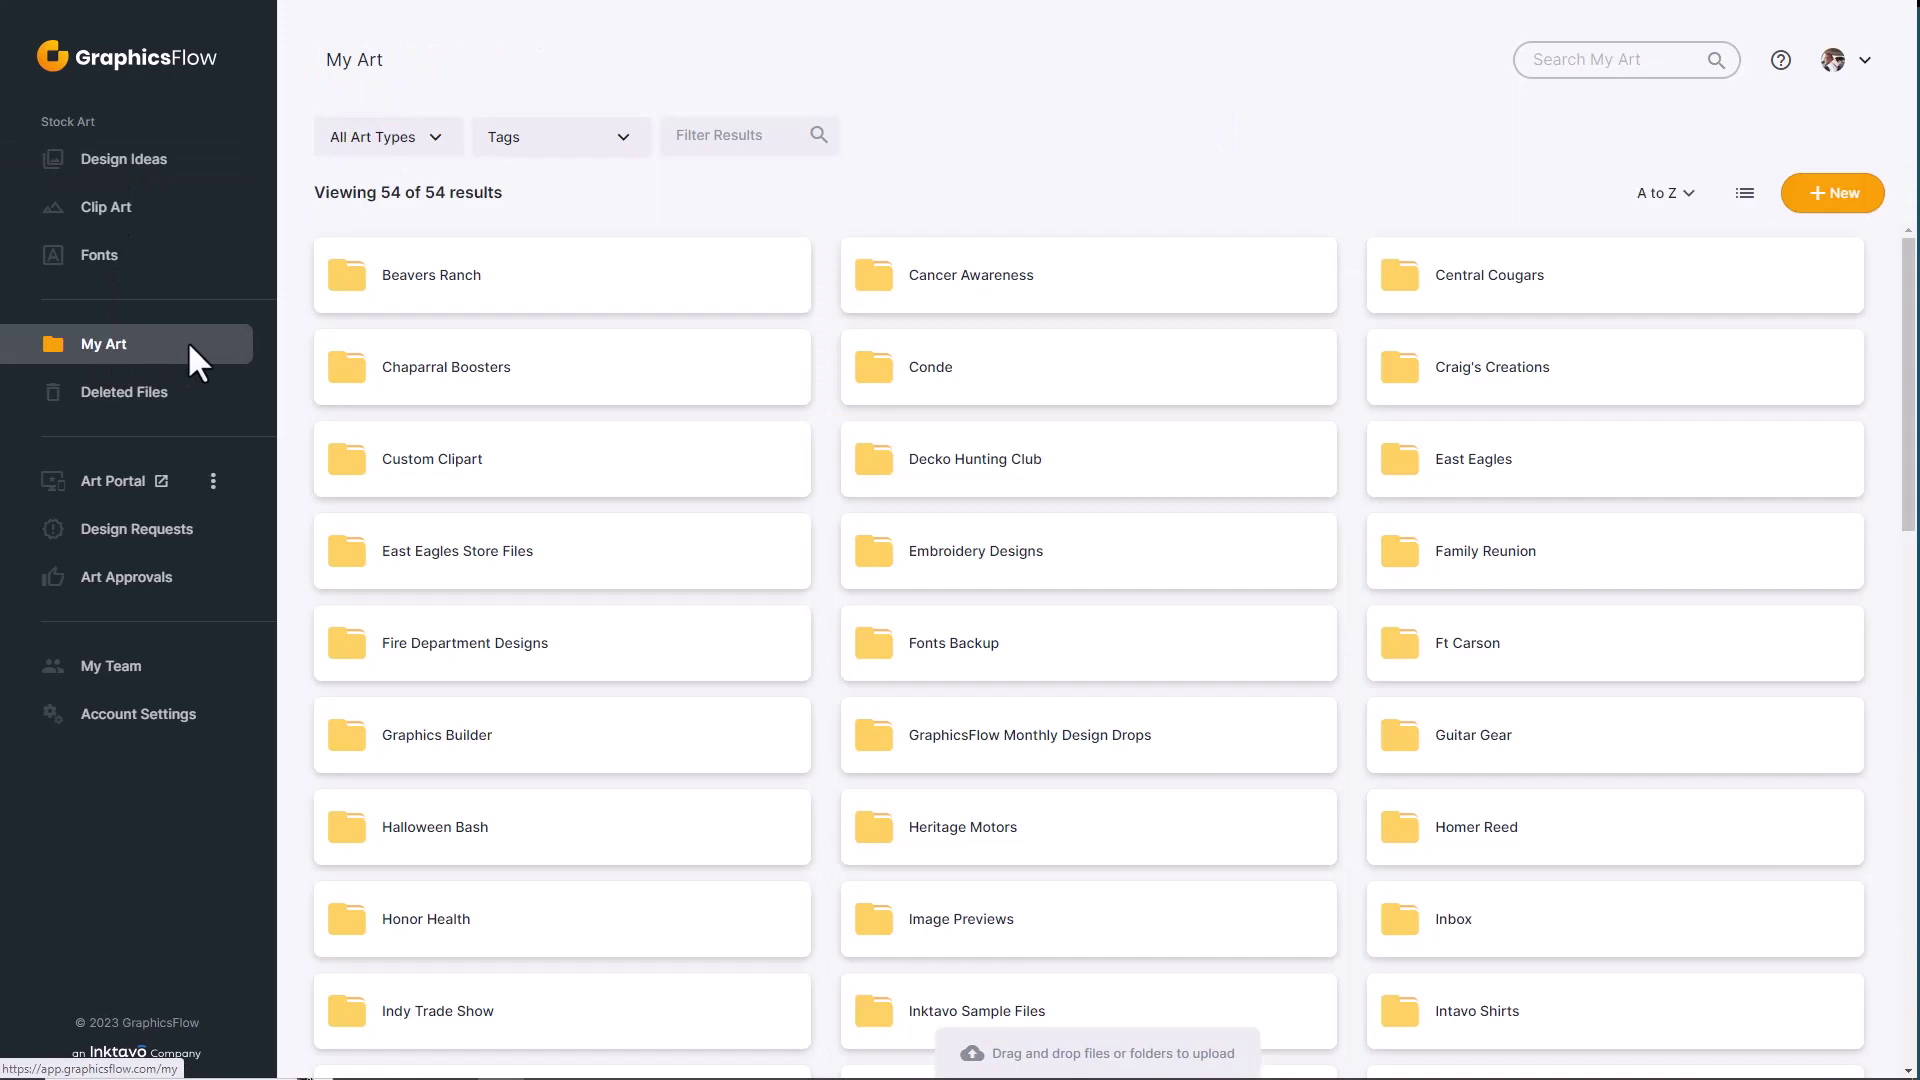
click(943, 929)
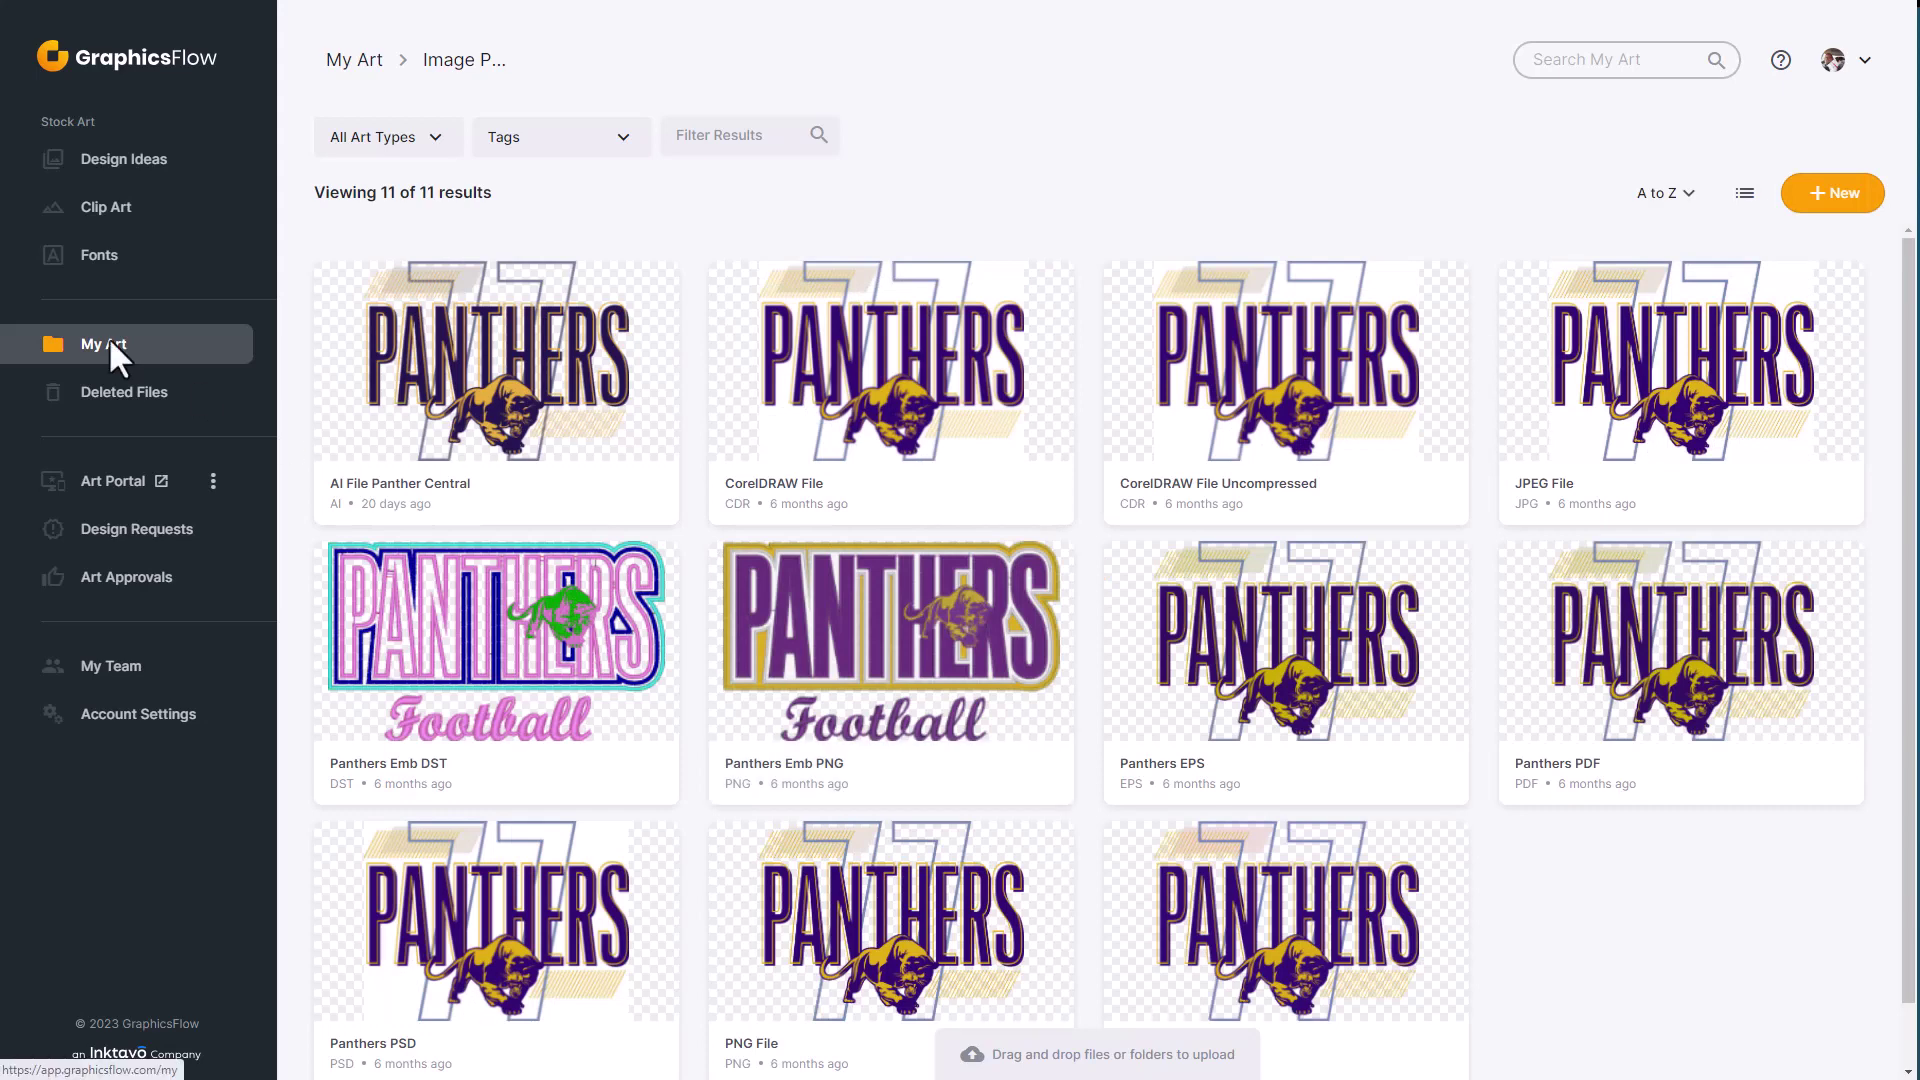
click(108, 484)
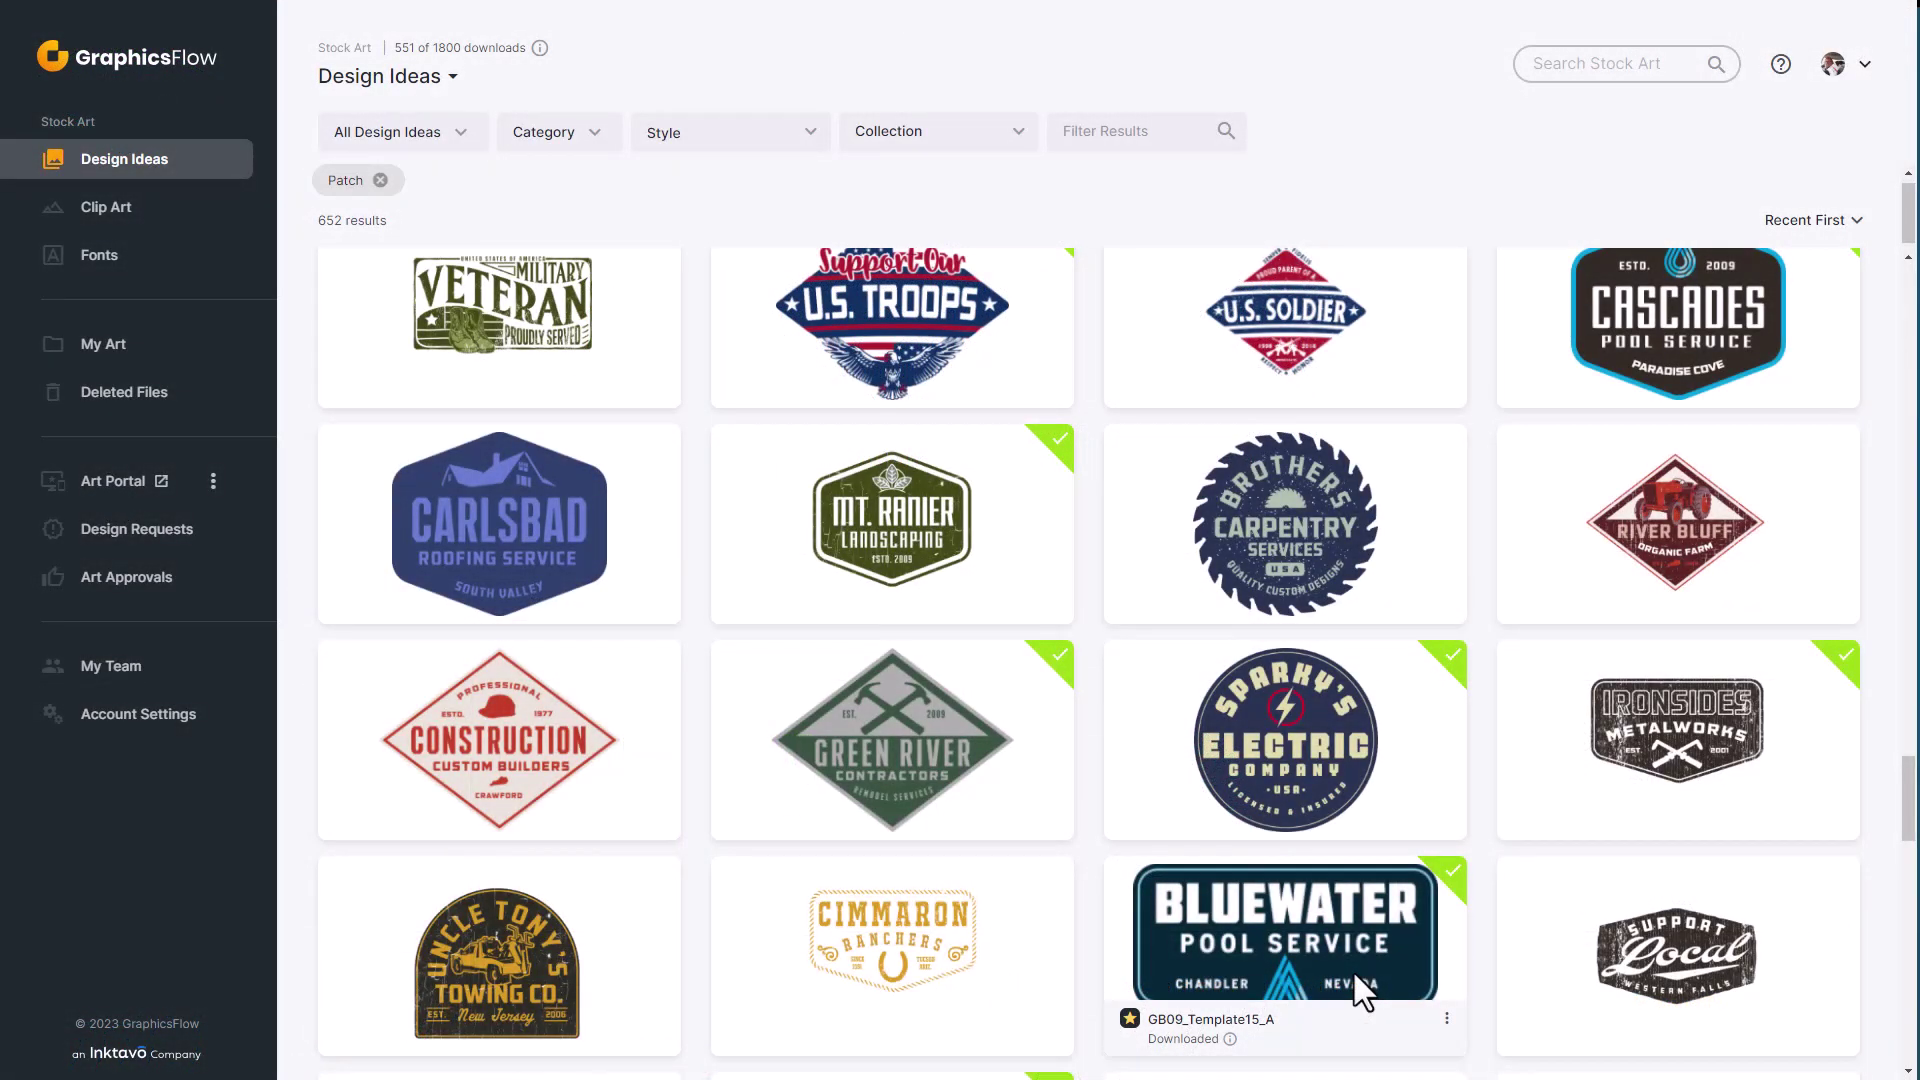
click(1353, 970)
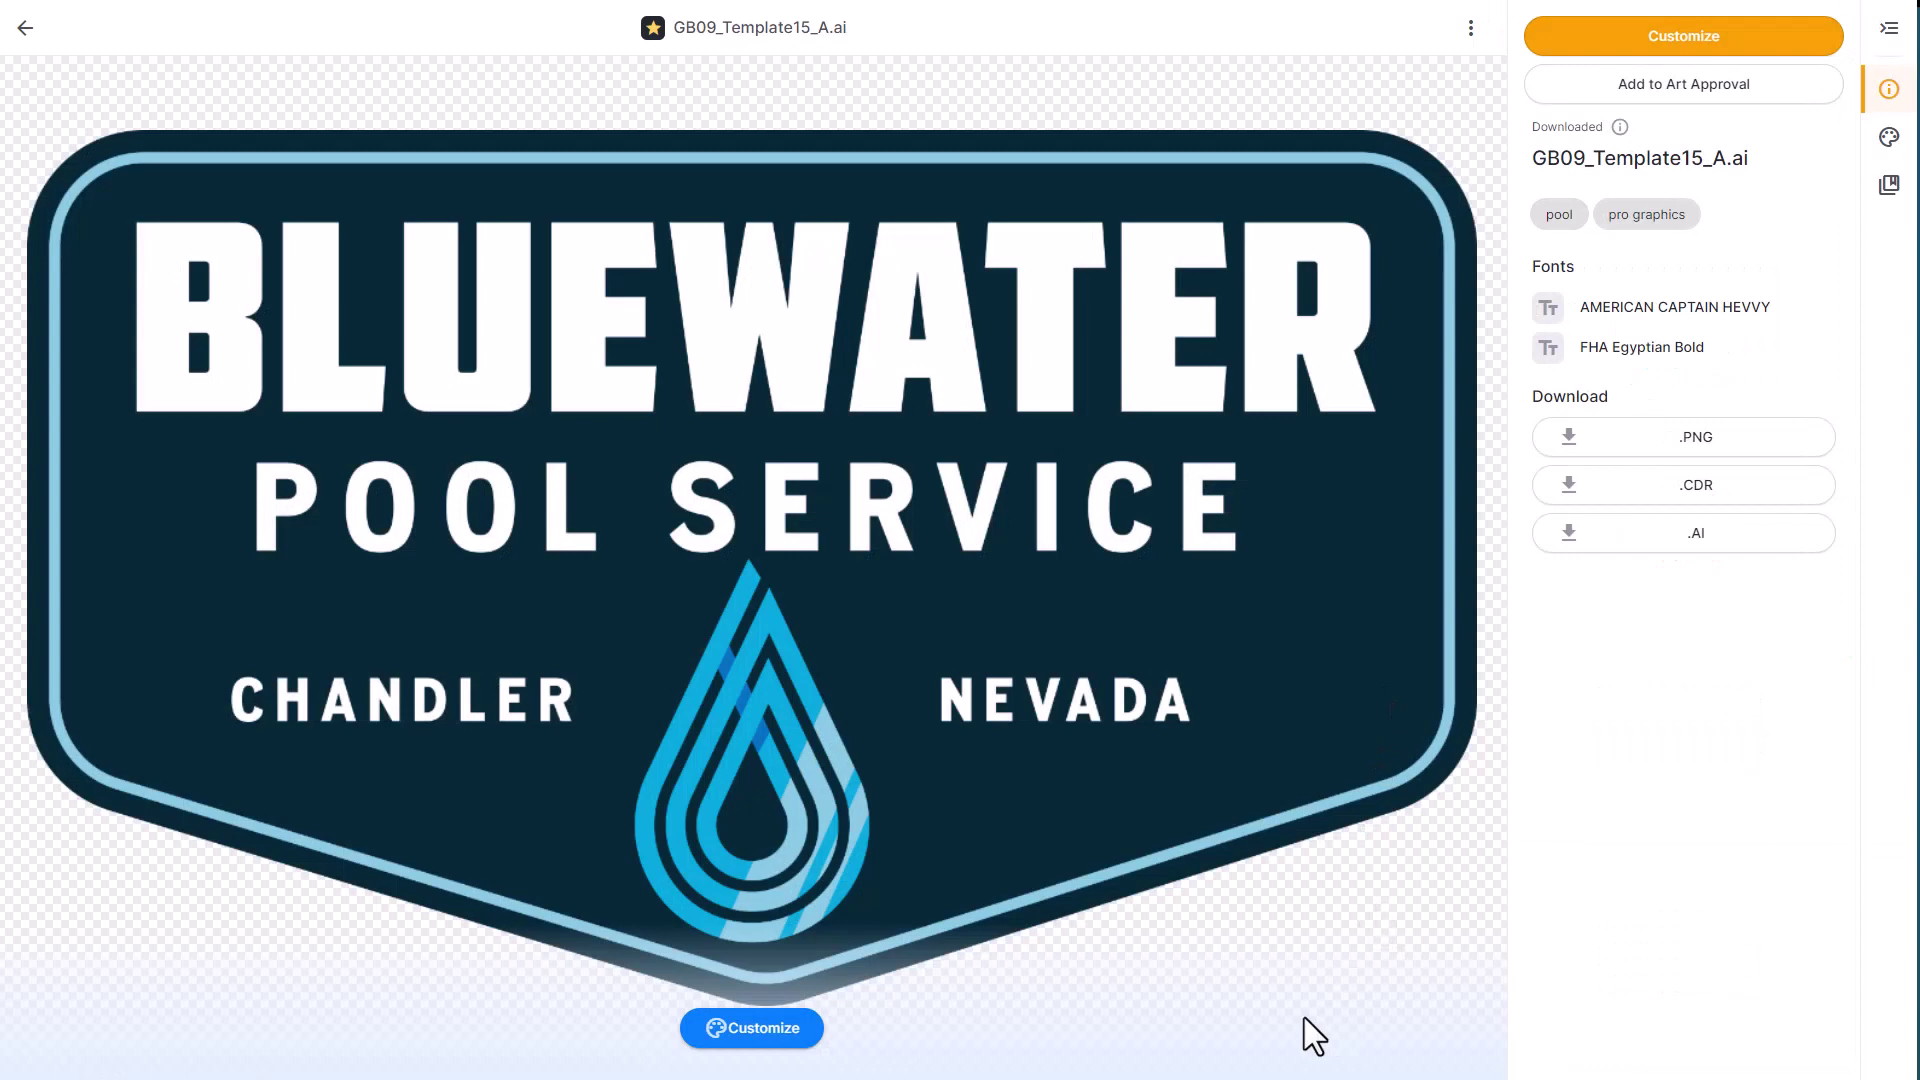
click(1619, 48)
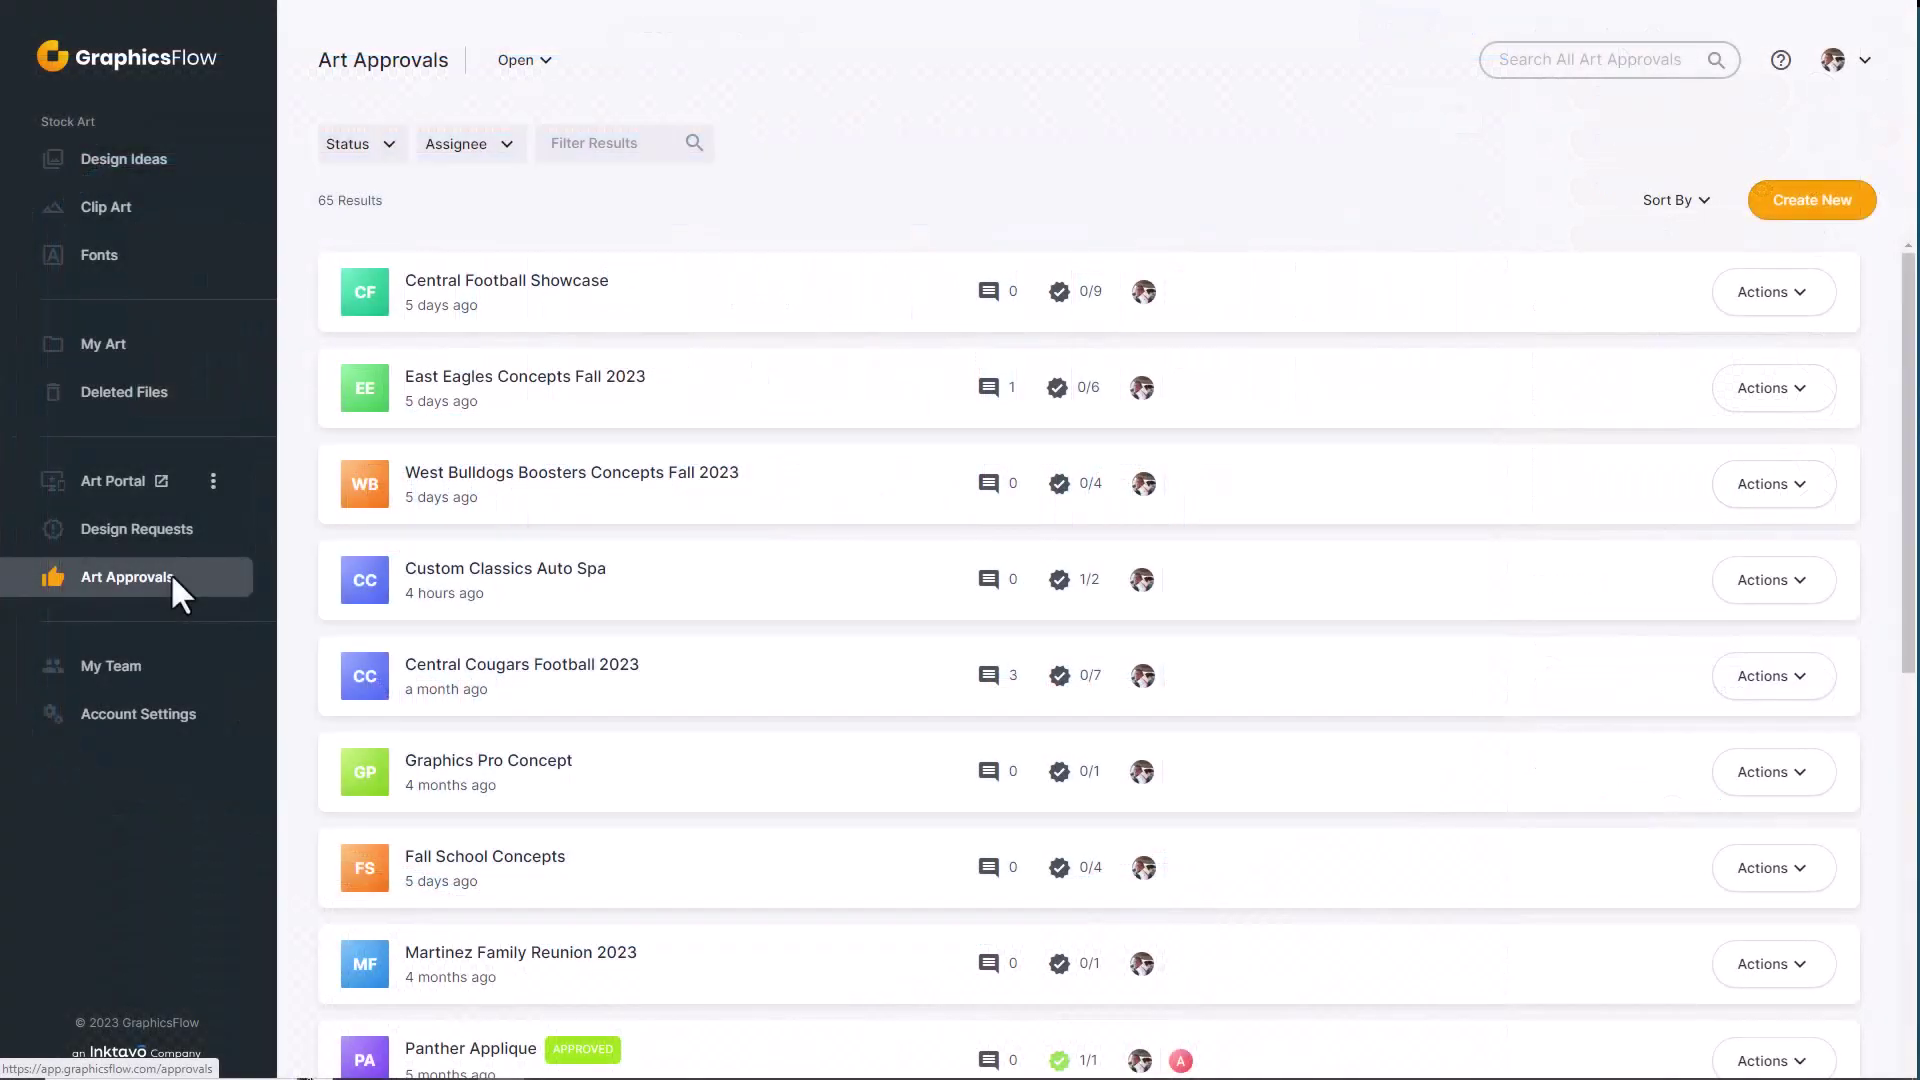
Open the East Eagles Concepts Fall 2023 approval and scroll through its design cards
click(484, 381)
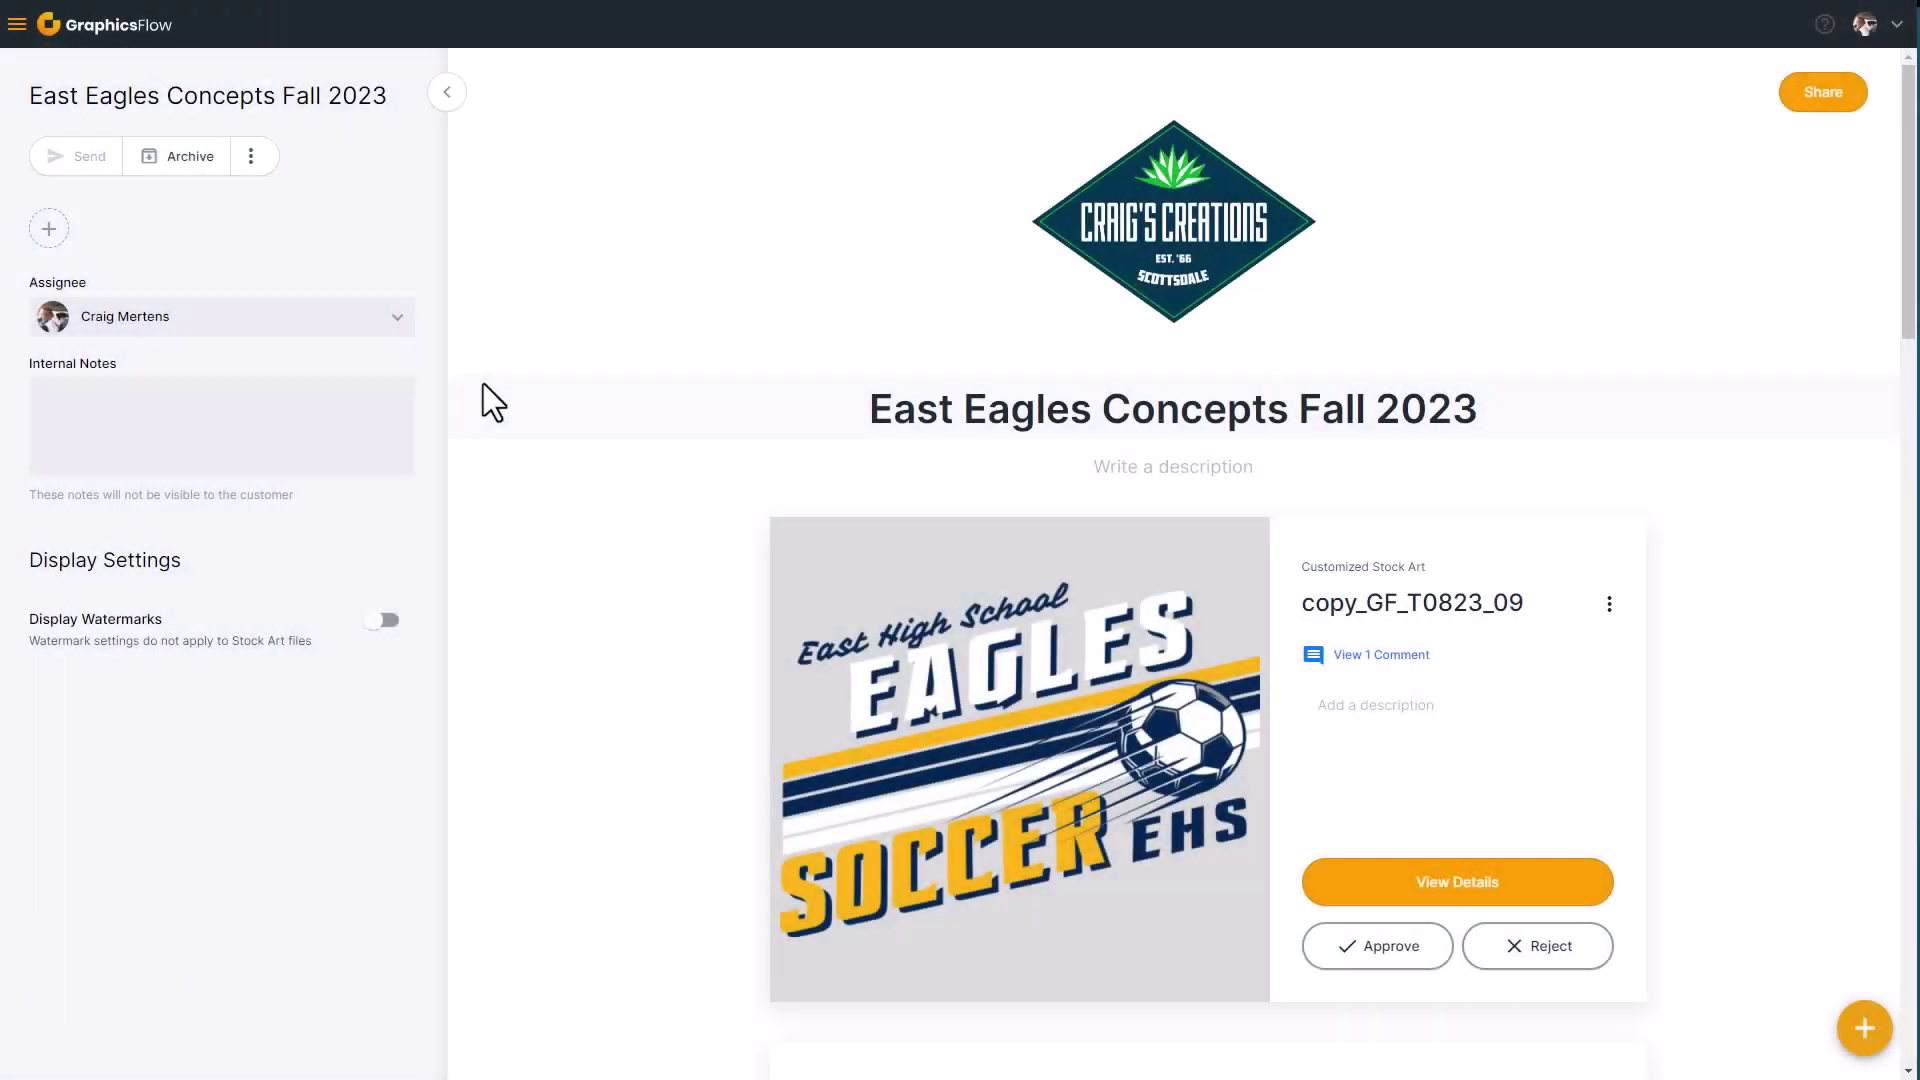
drag(1907, 305, 1907, 570)
scroll(1206, 564, down, 10)
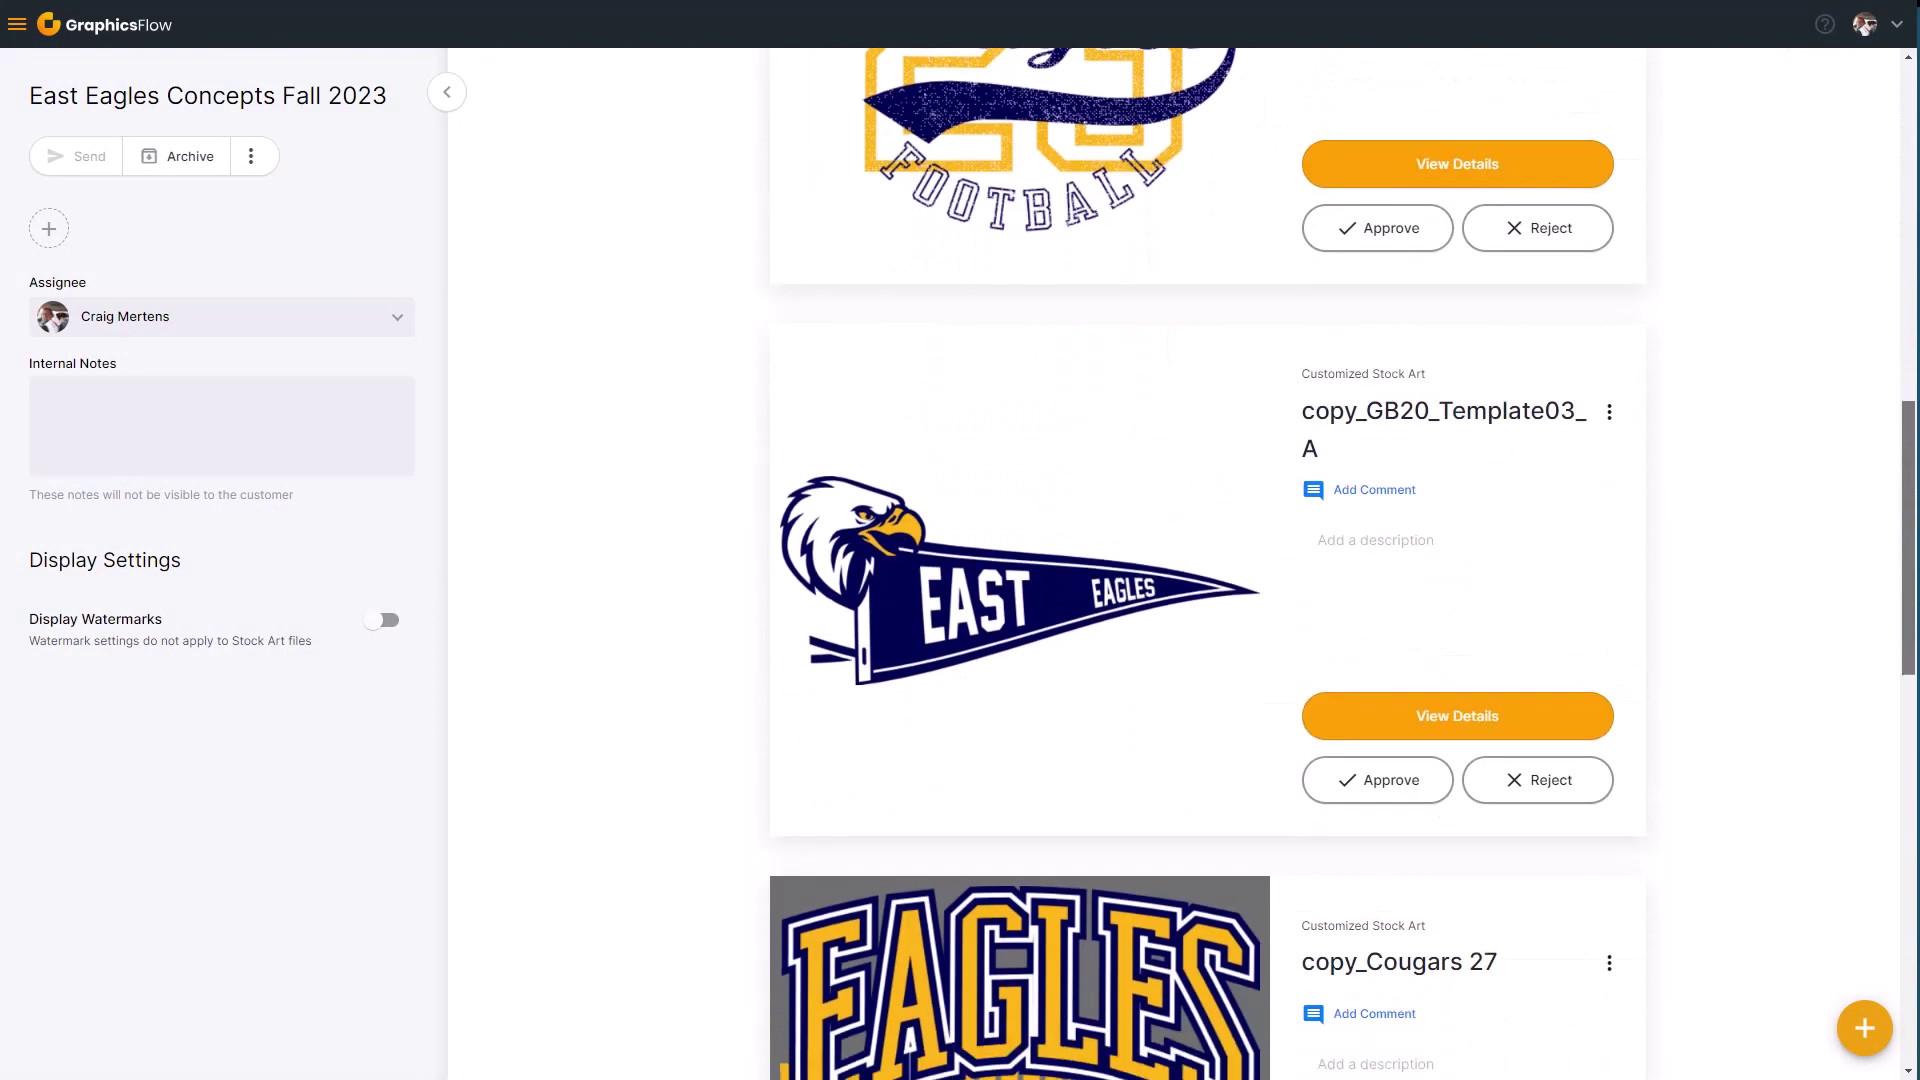
scroll(1206, 563, down, 8)
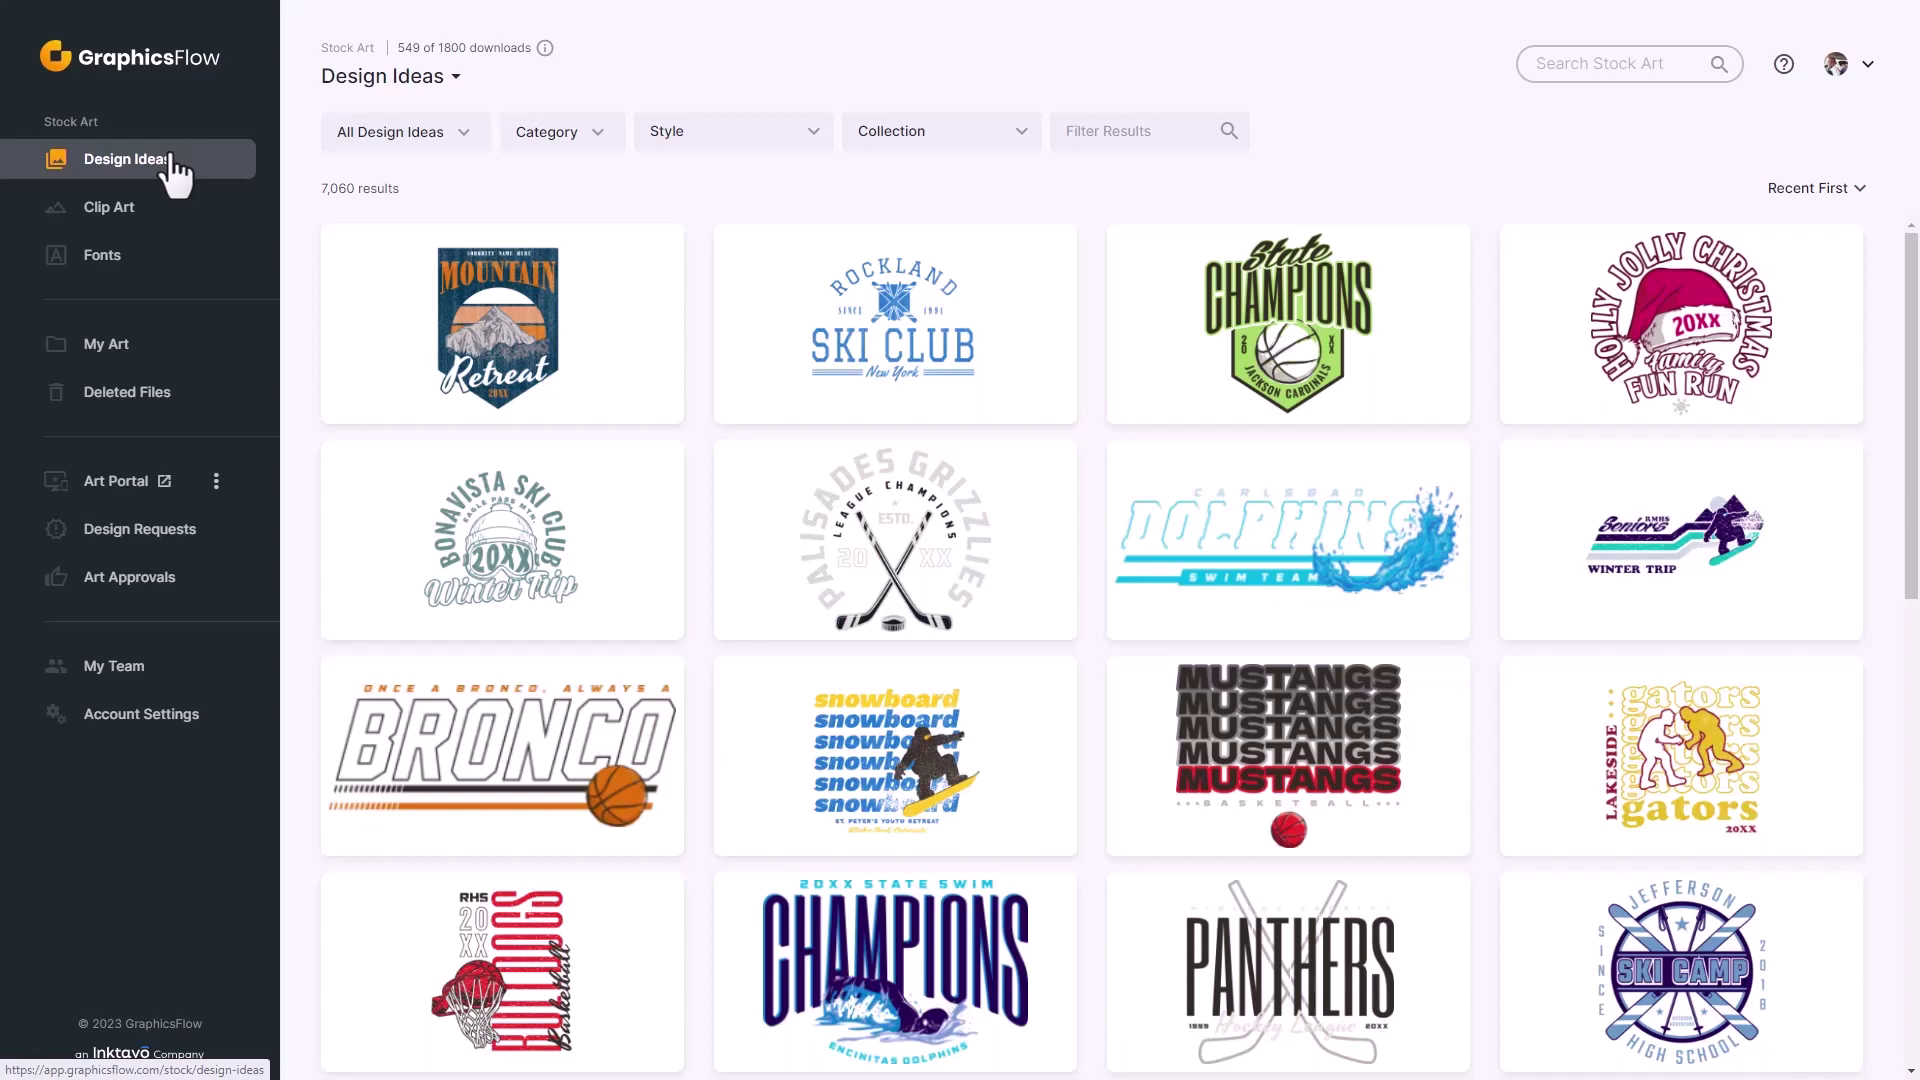
Look over the category and style filters, then filter the Design Ideas to 'soccer'
click(600, 134)
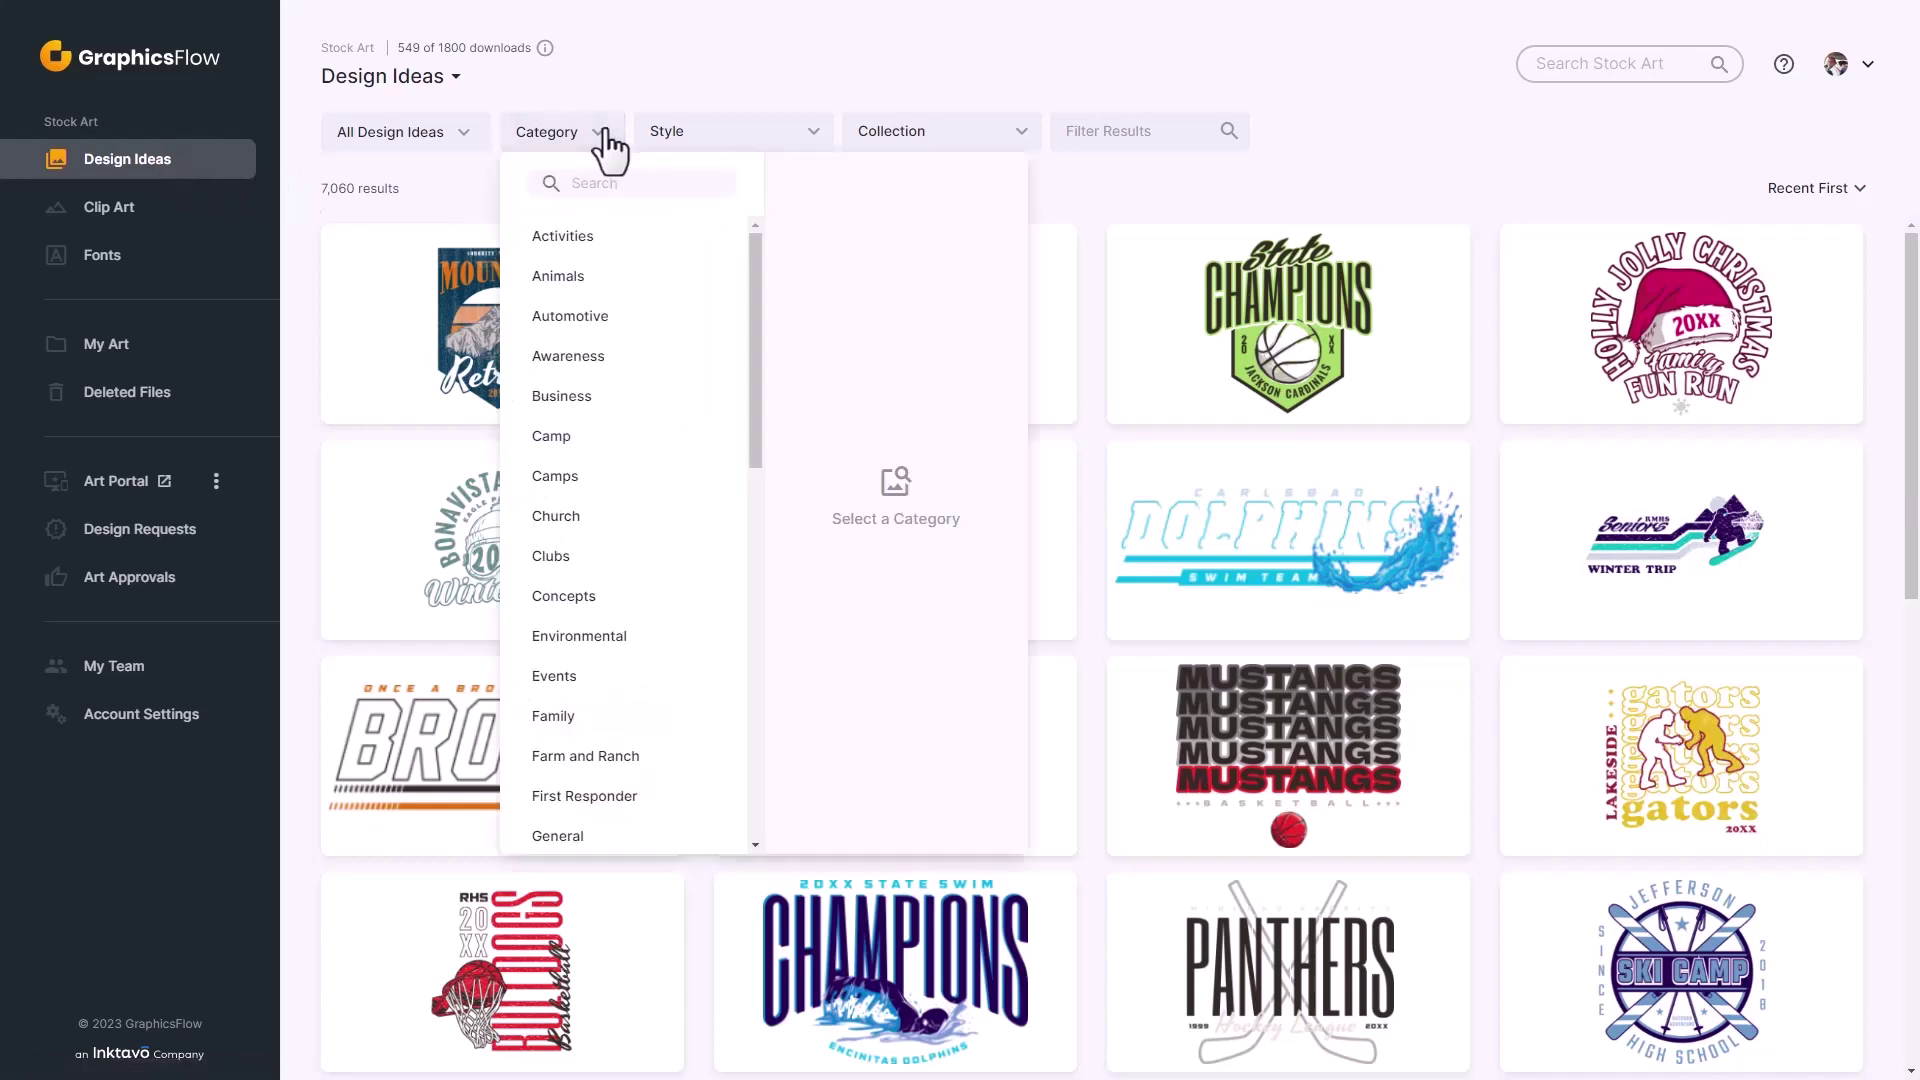
click(814, 133)
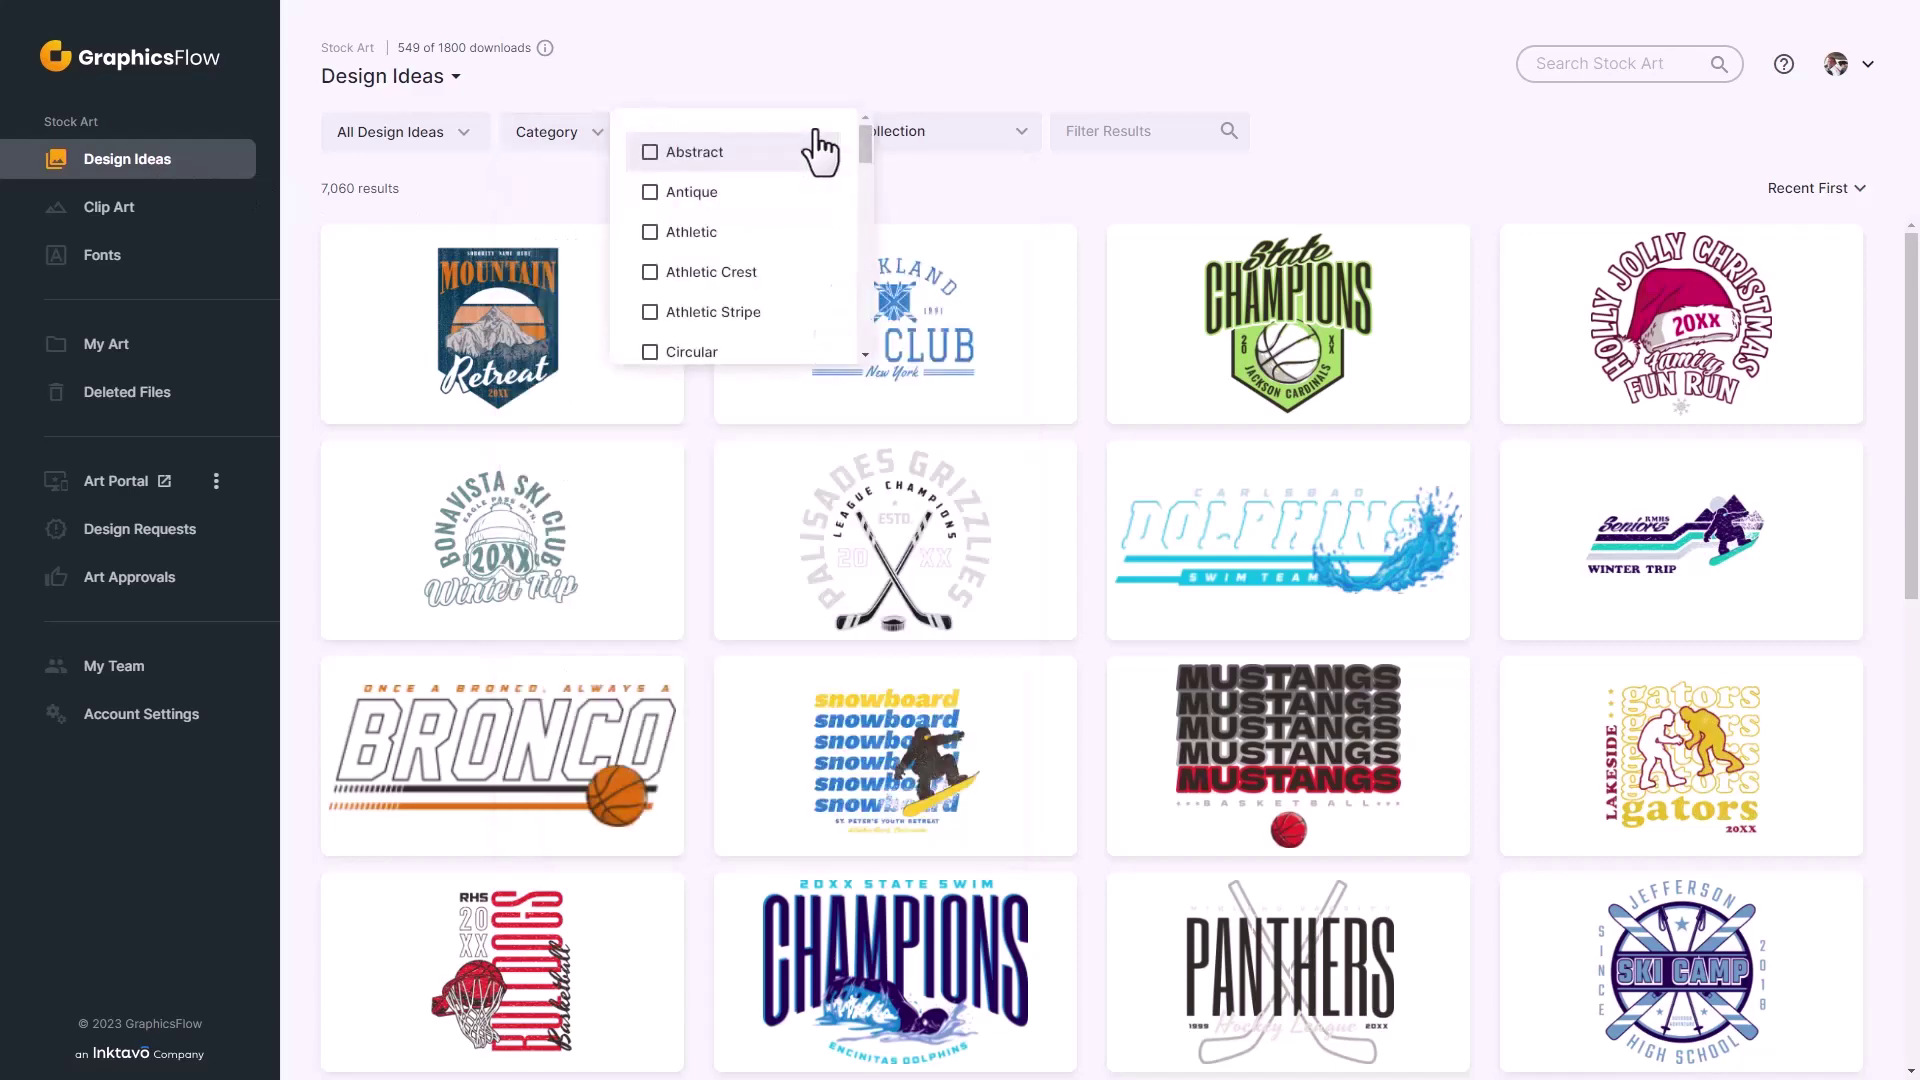
click(1154, 130)
text(soccer)
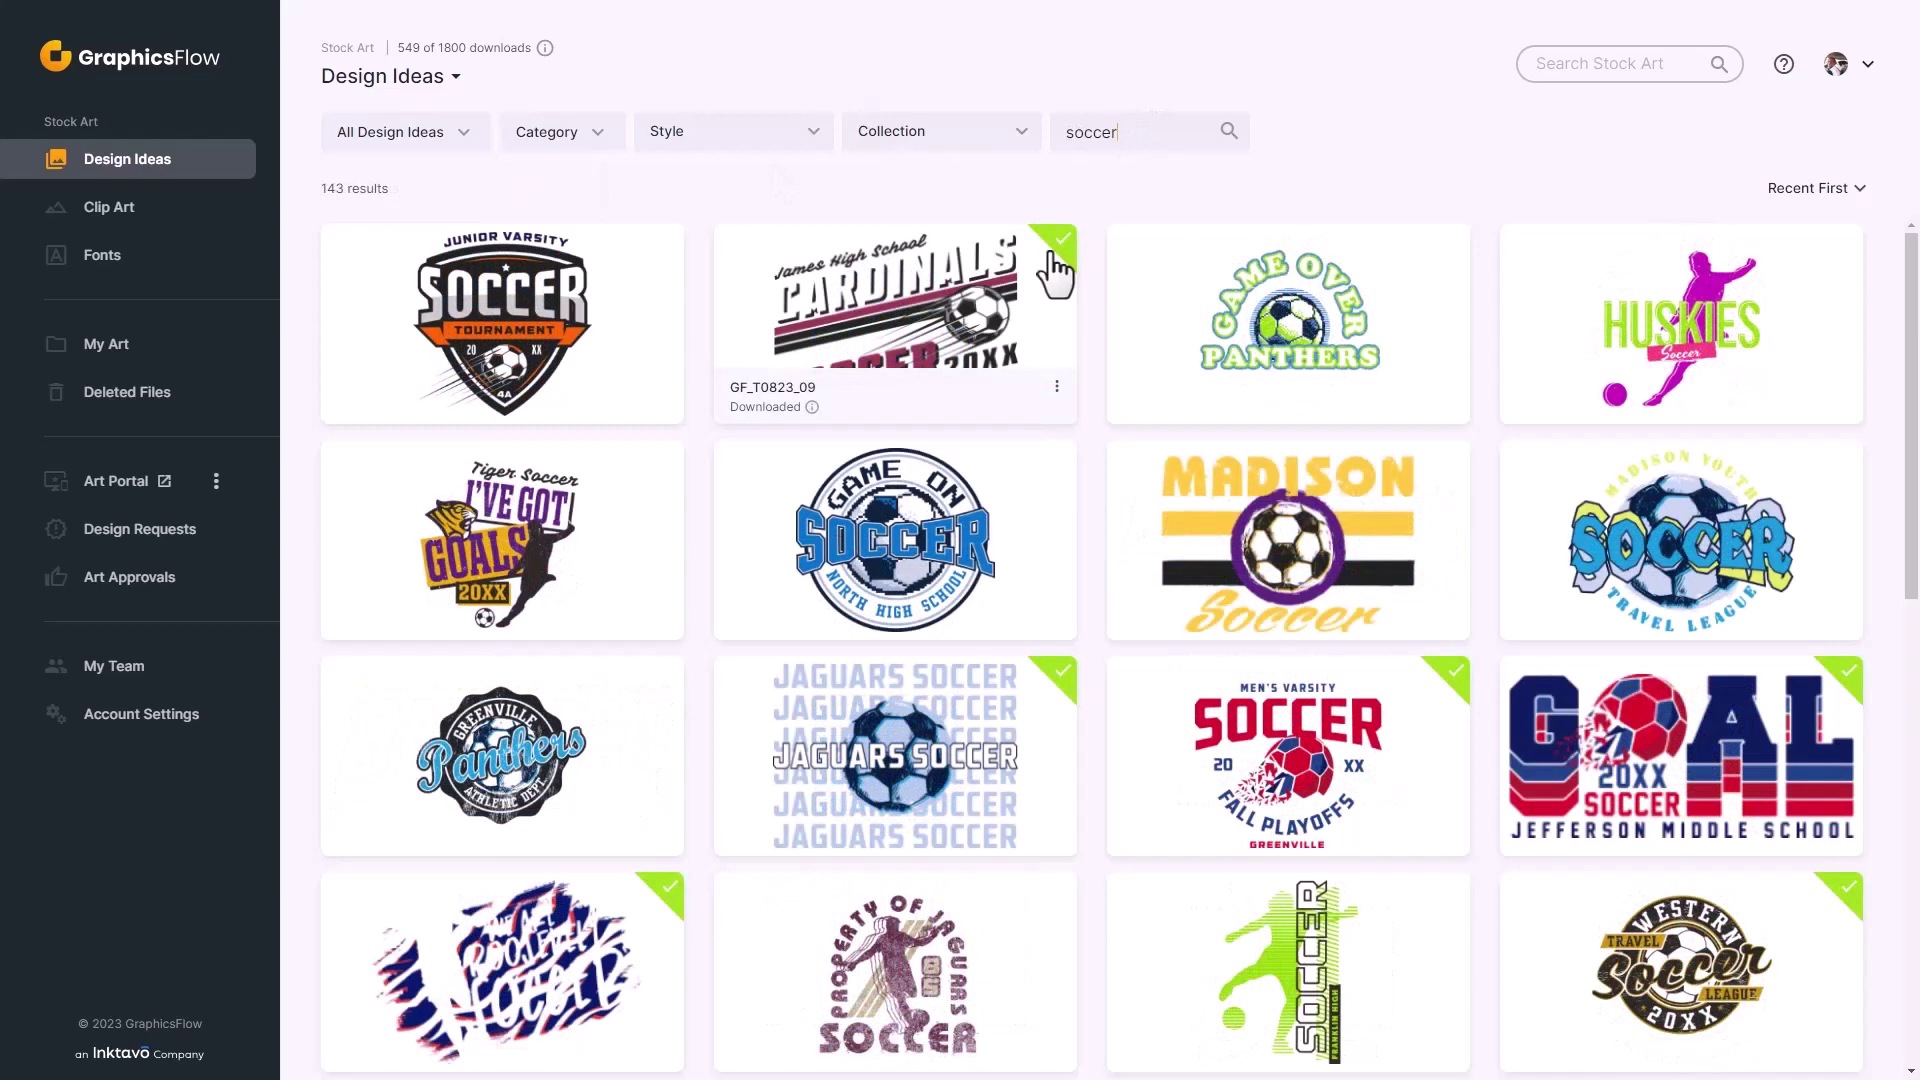
Customize the Cardinals soccer design as Central High Cougars and save it to the Central Cougars folder
click(1057, 388)
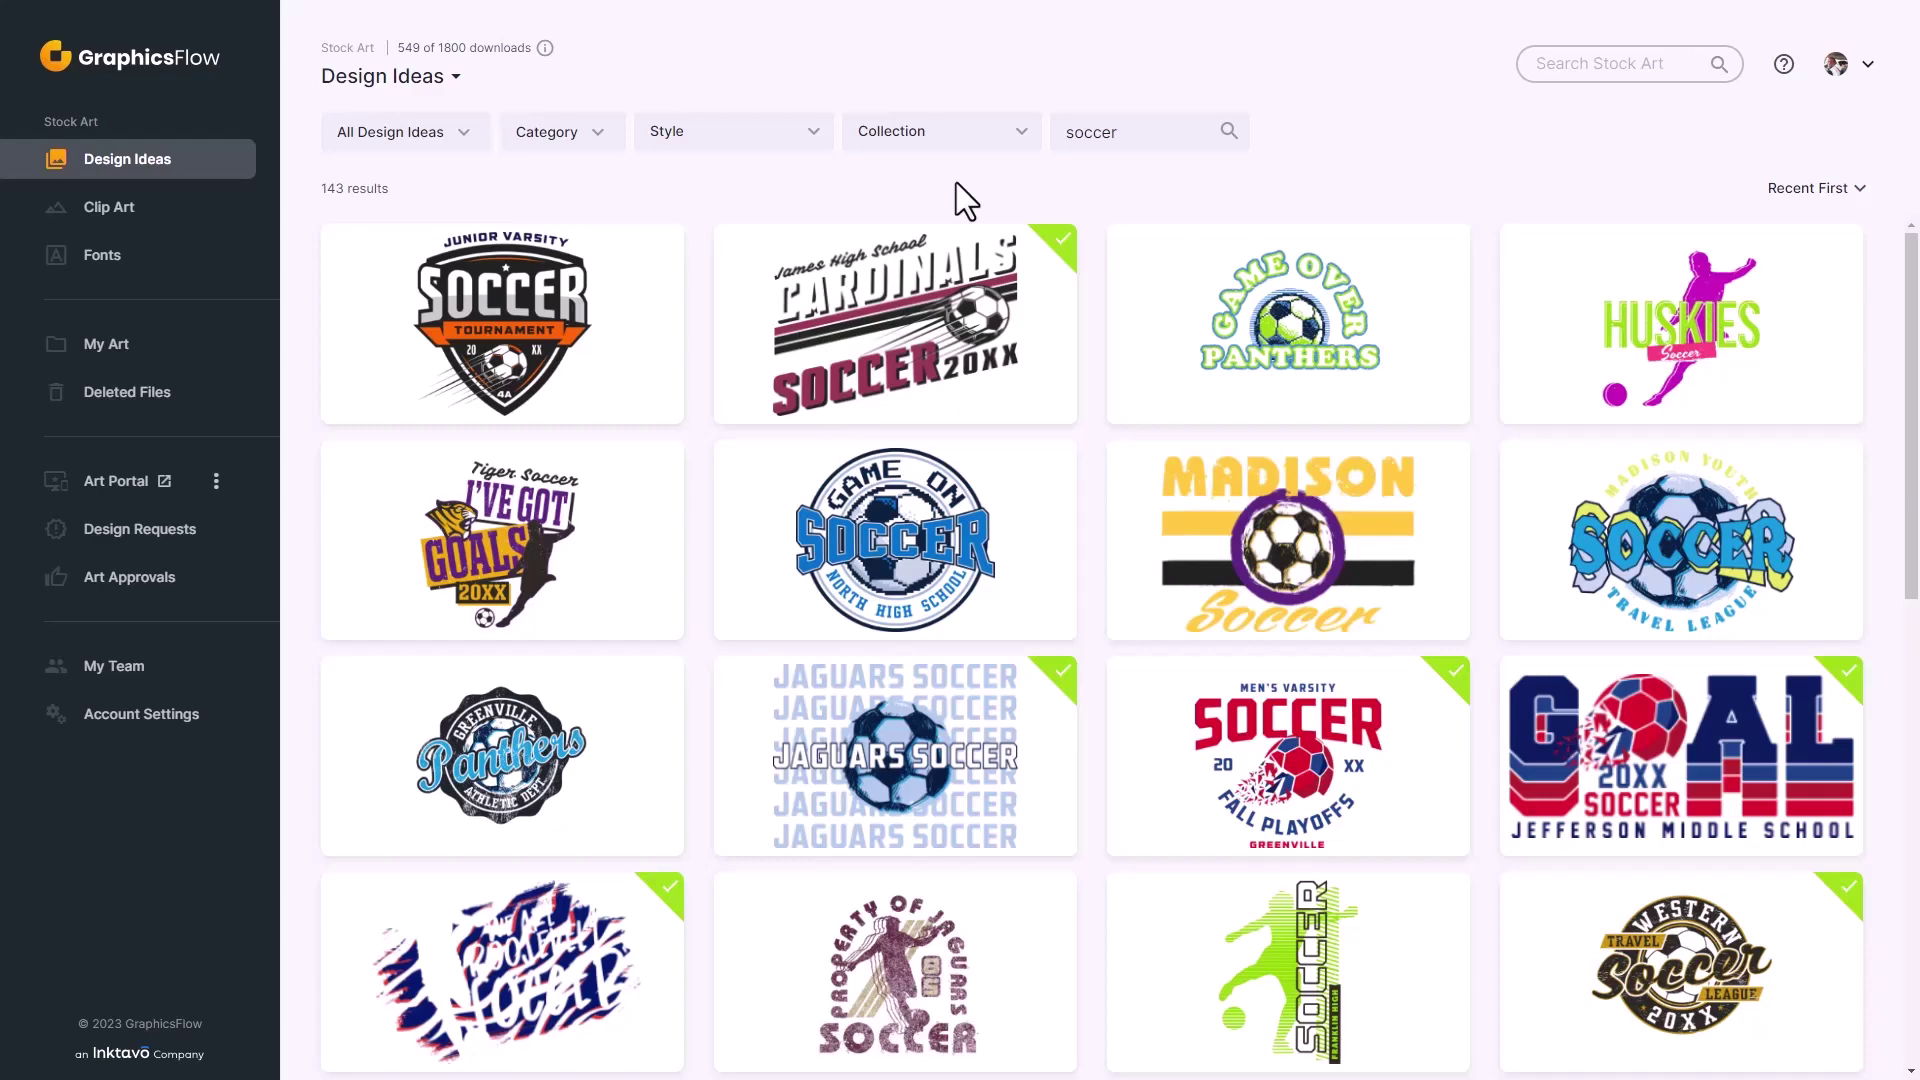
click(967, 312)
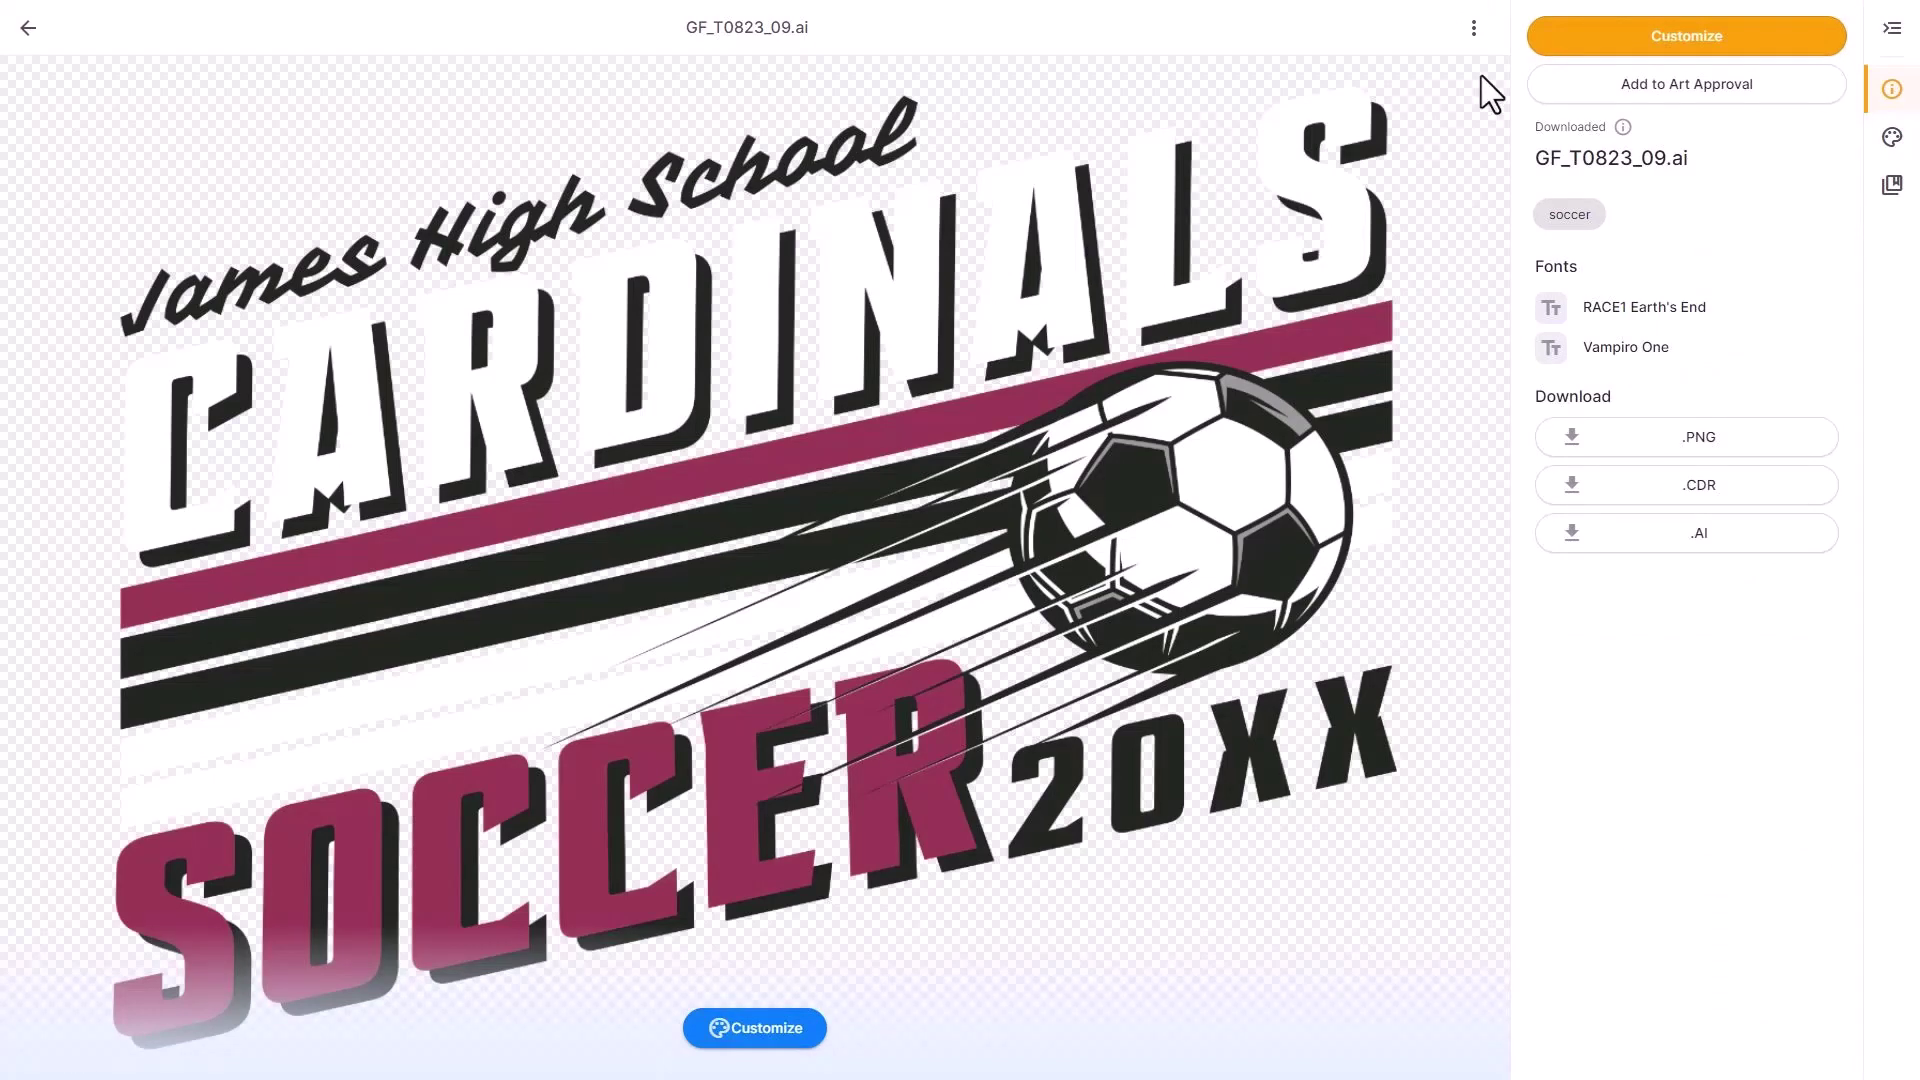
click(1685, 35)
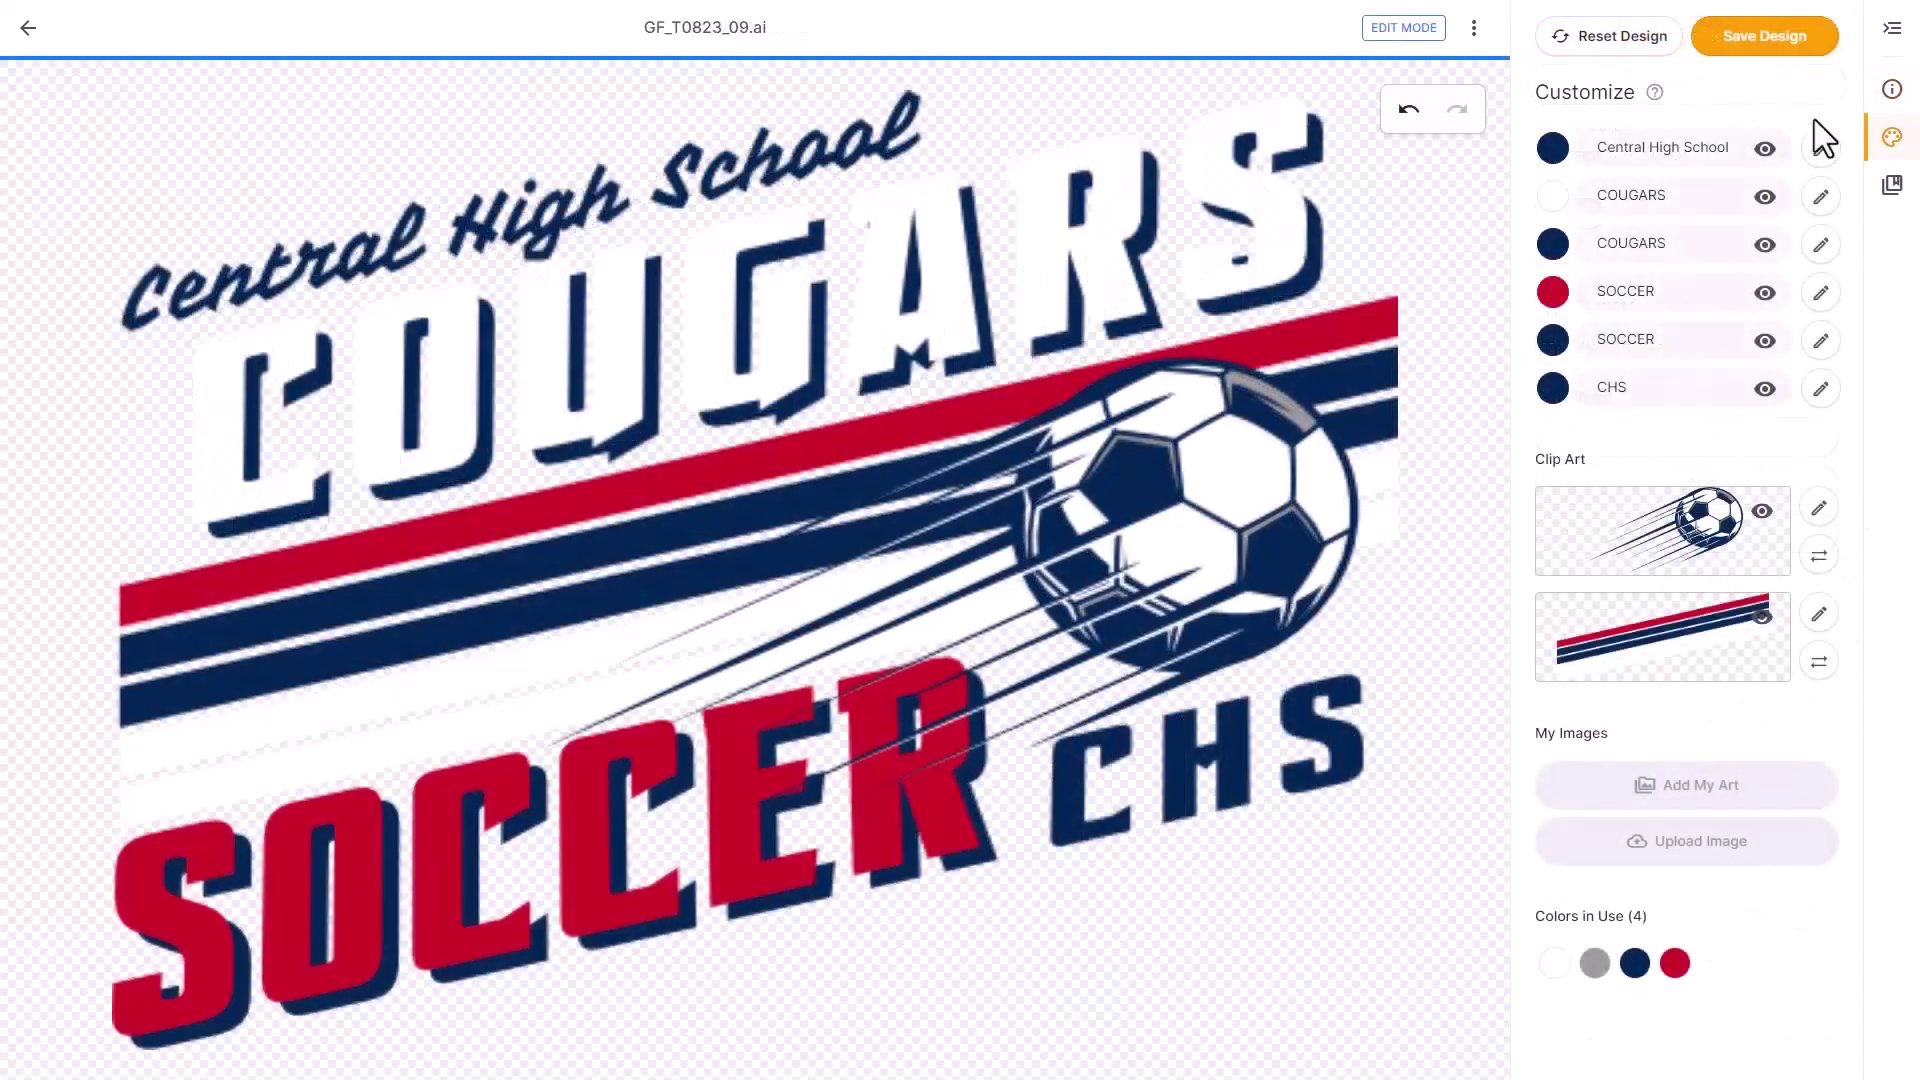
click(1788, 45)
click(1694, 352)
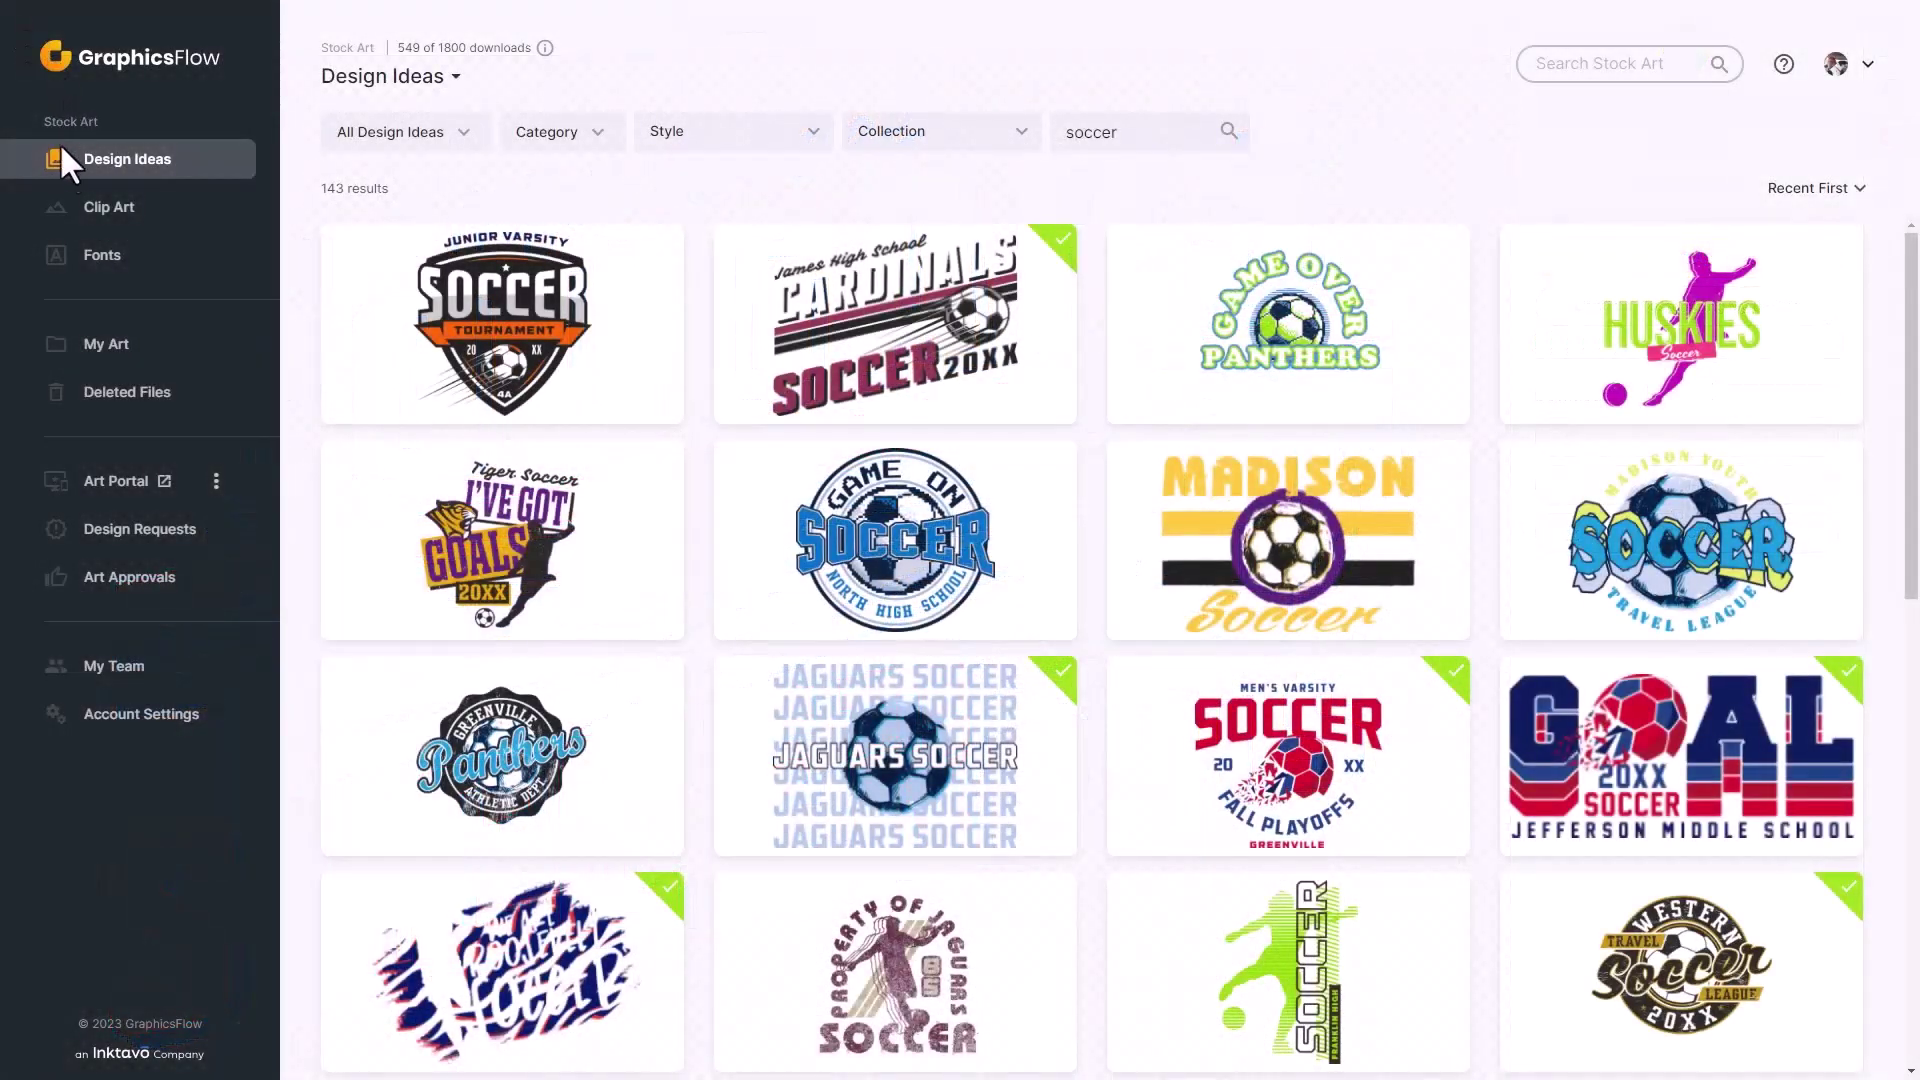
click(100, 206)
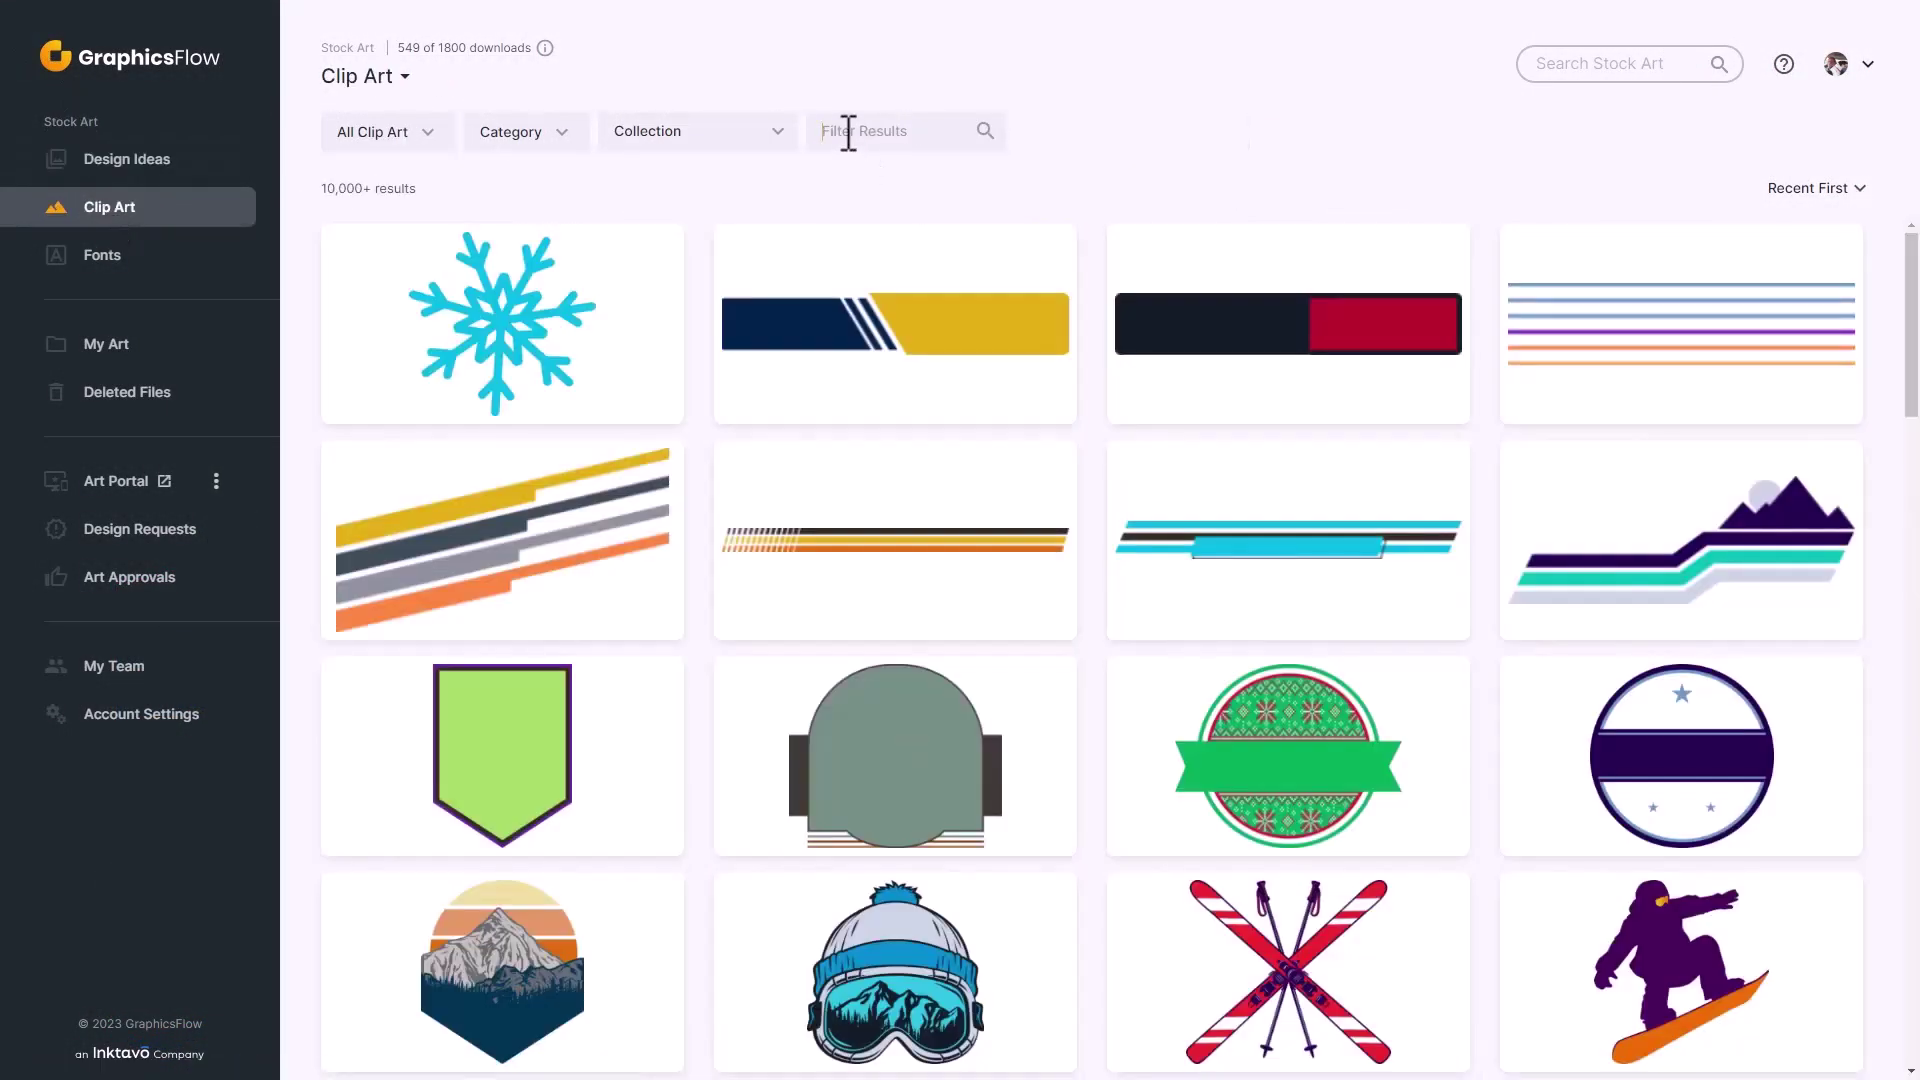
Search the clip art for 'tiger', scroll the results, then browse the font library
click(848, 133)
text(tiger)
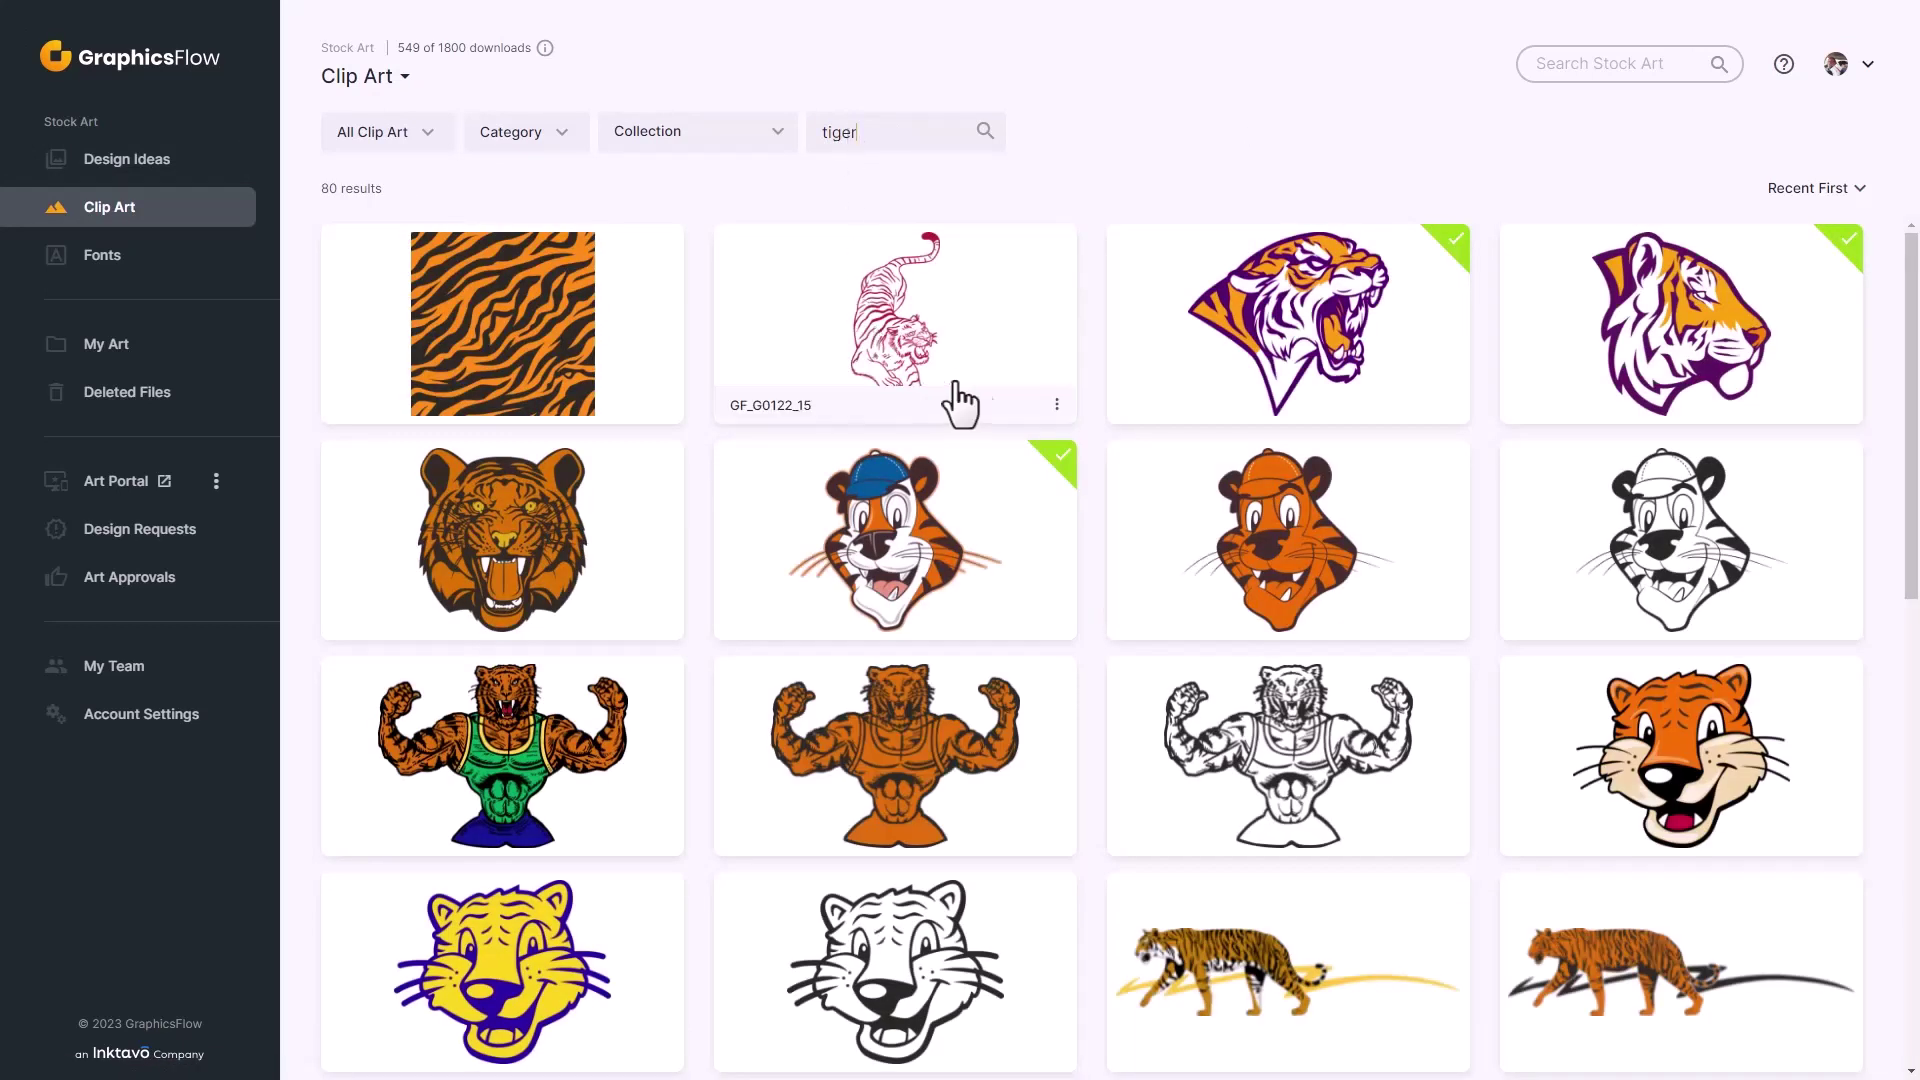
scroll(1274, 395, down, 5)
scroll(1275, 400, down, 6)
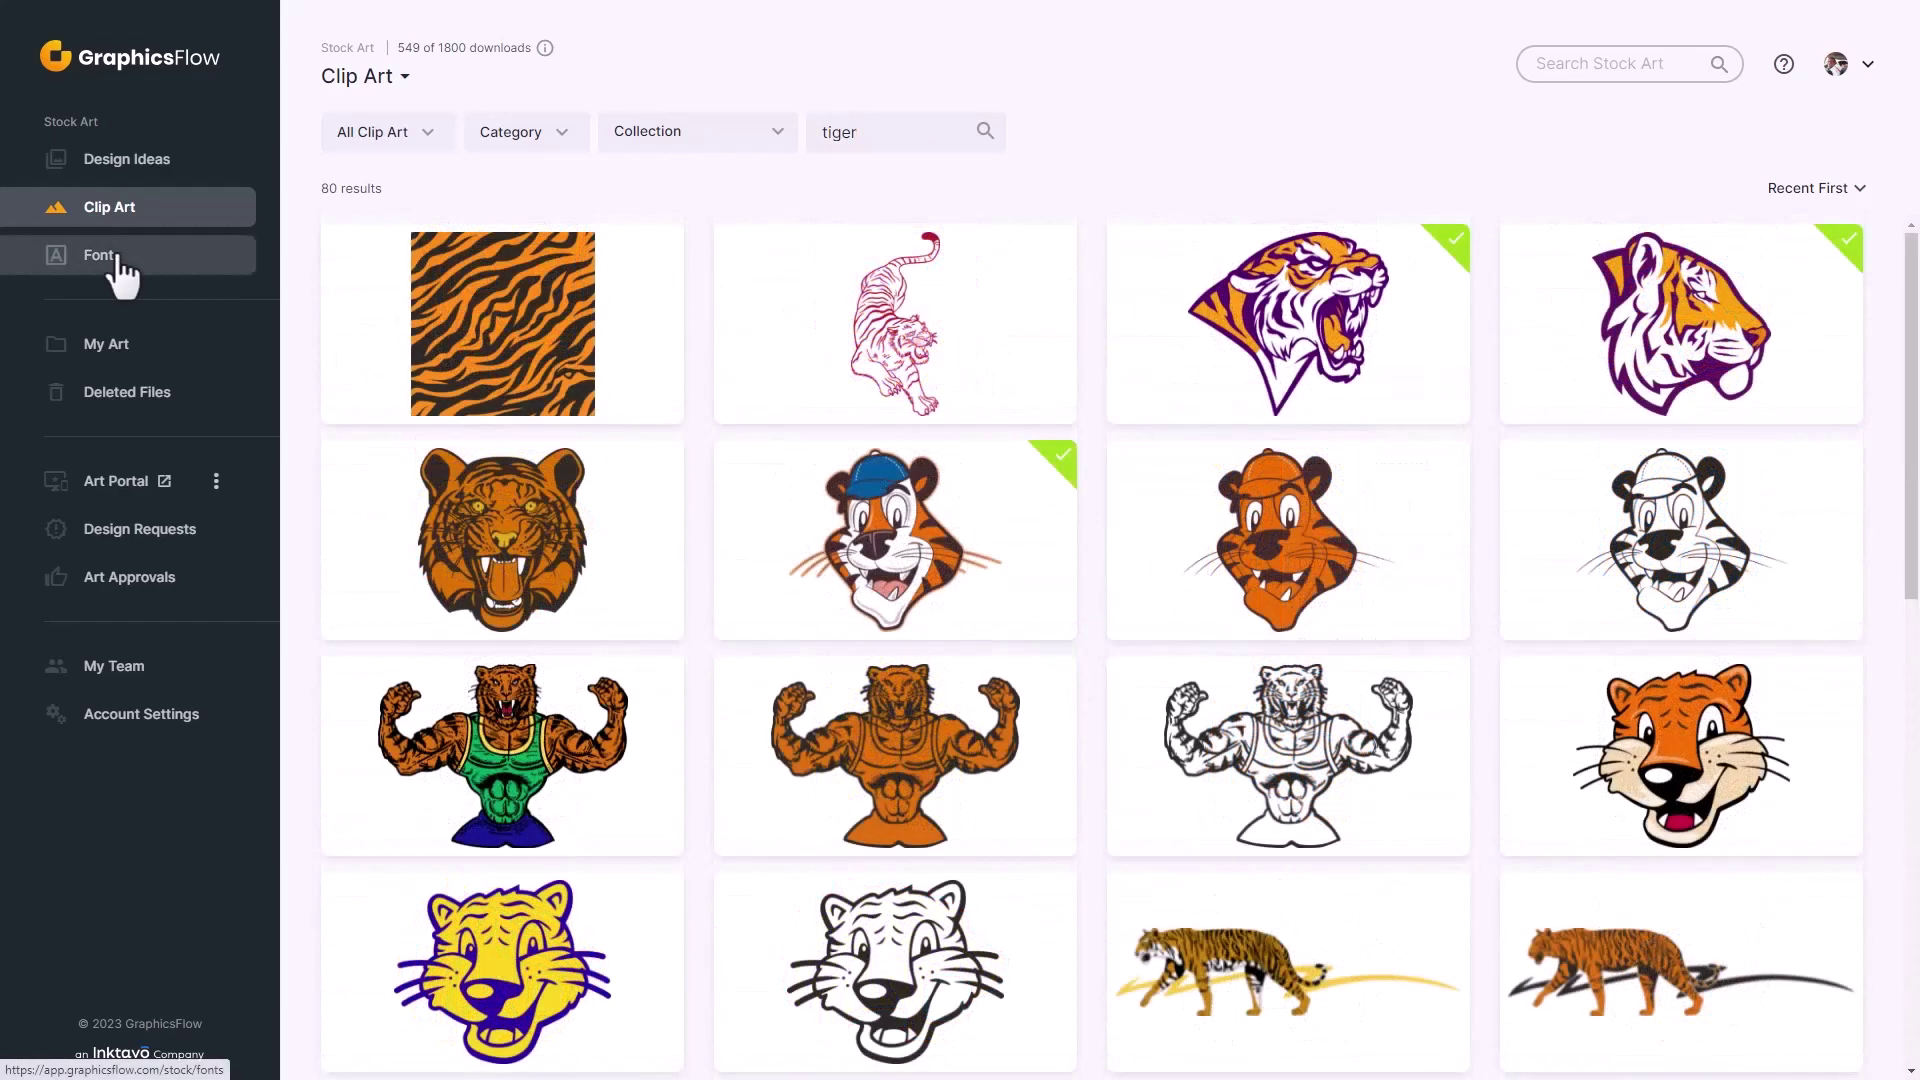
click(117, 262)
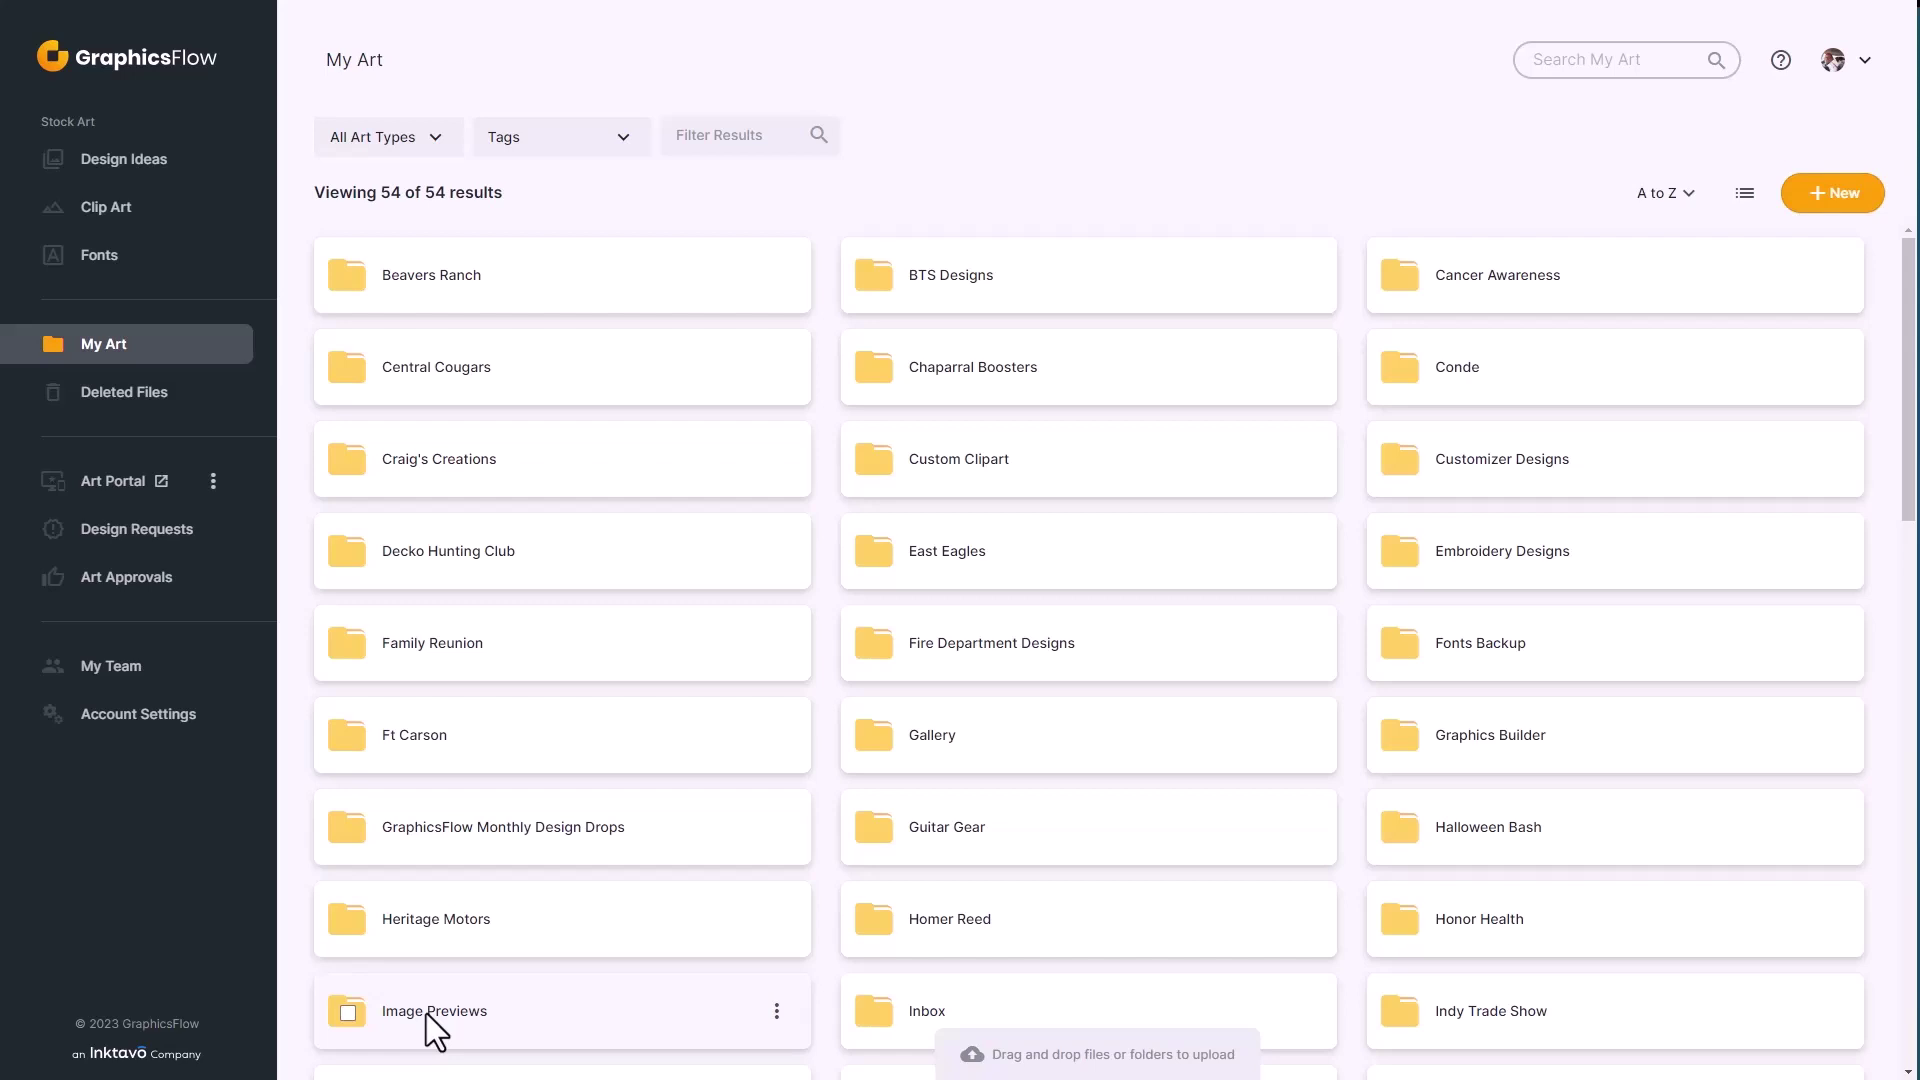
Open the Image Previews folder and its AI File Panther Central preview
click(426, 1011)
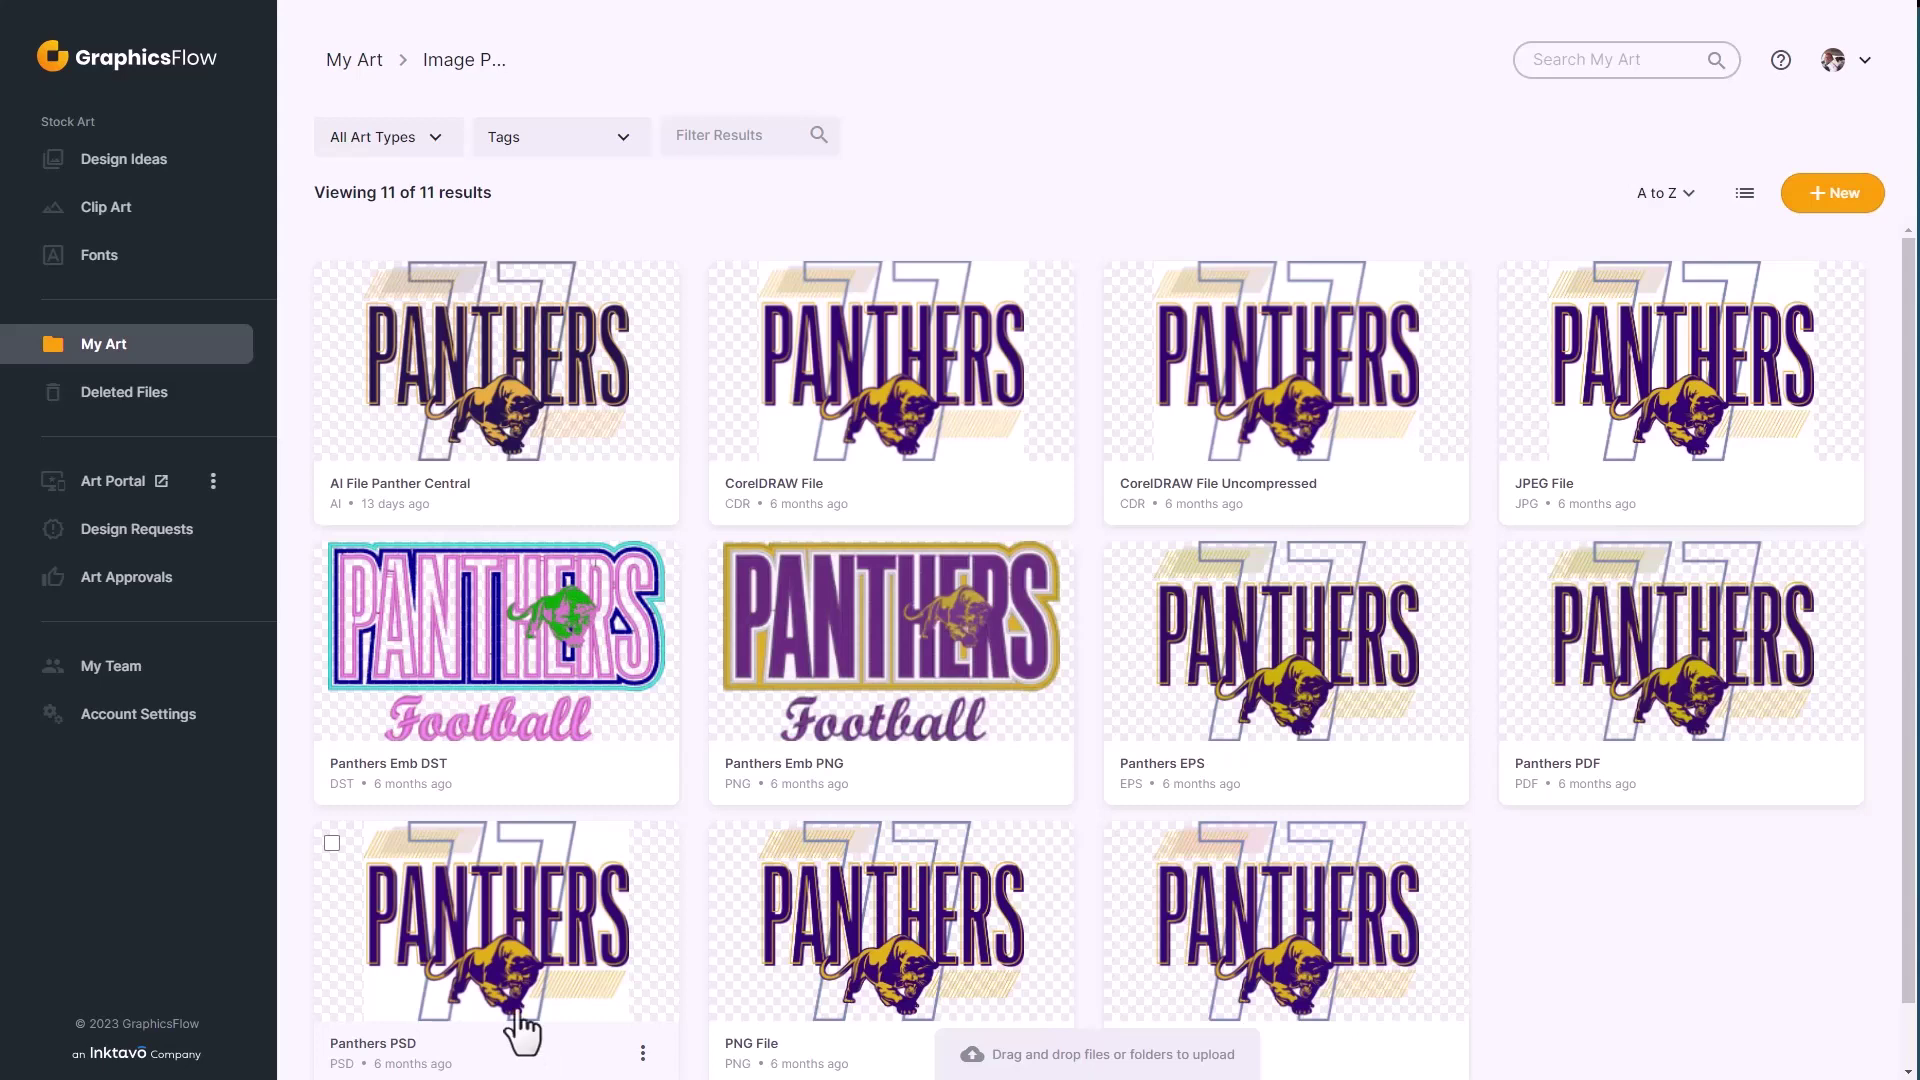
click(483, 455)
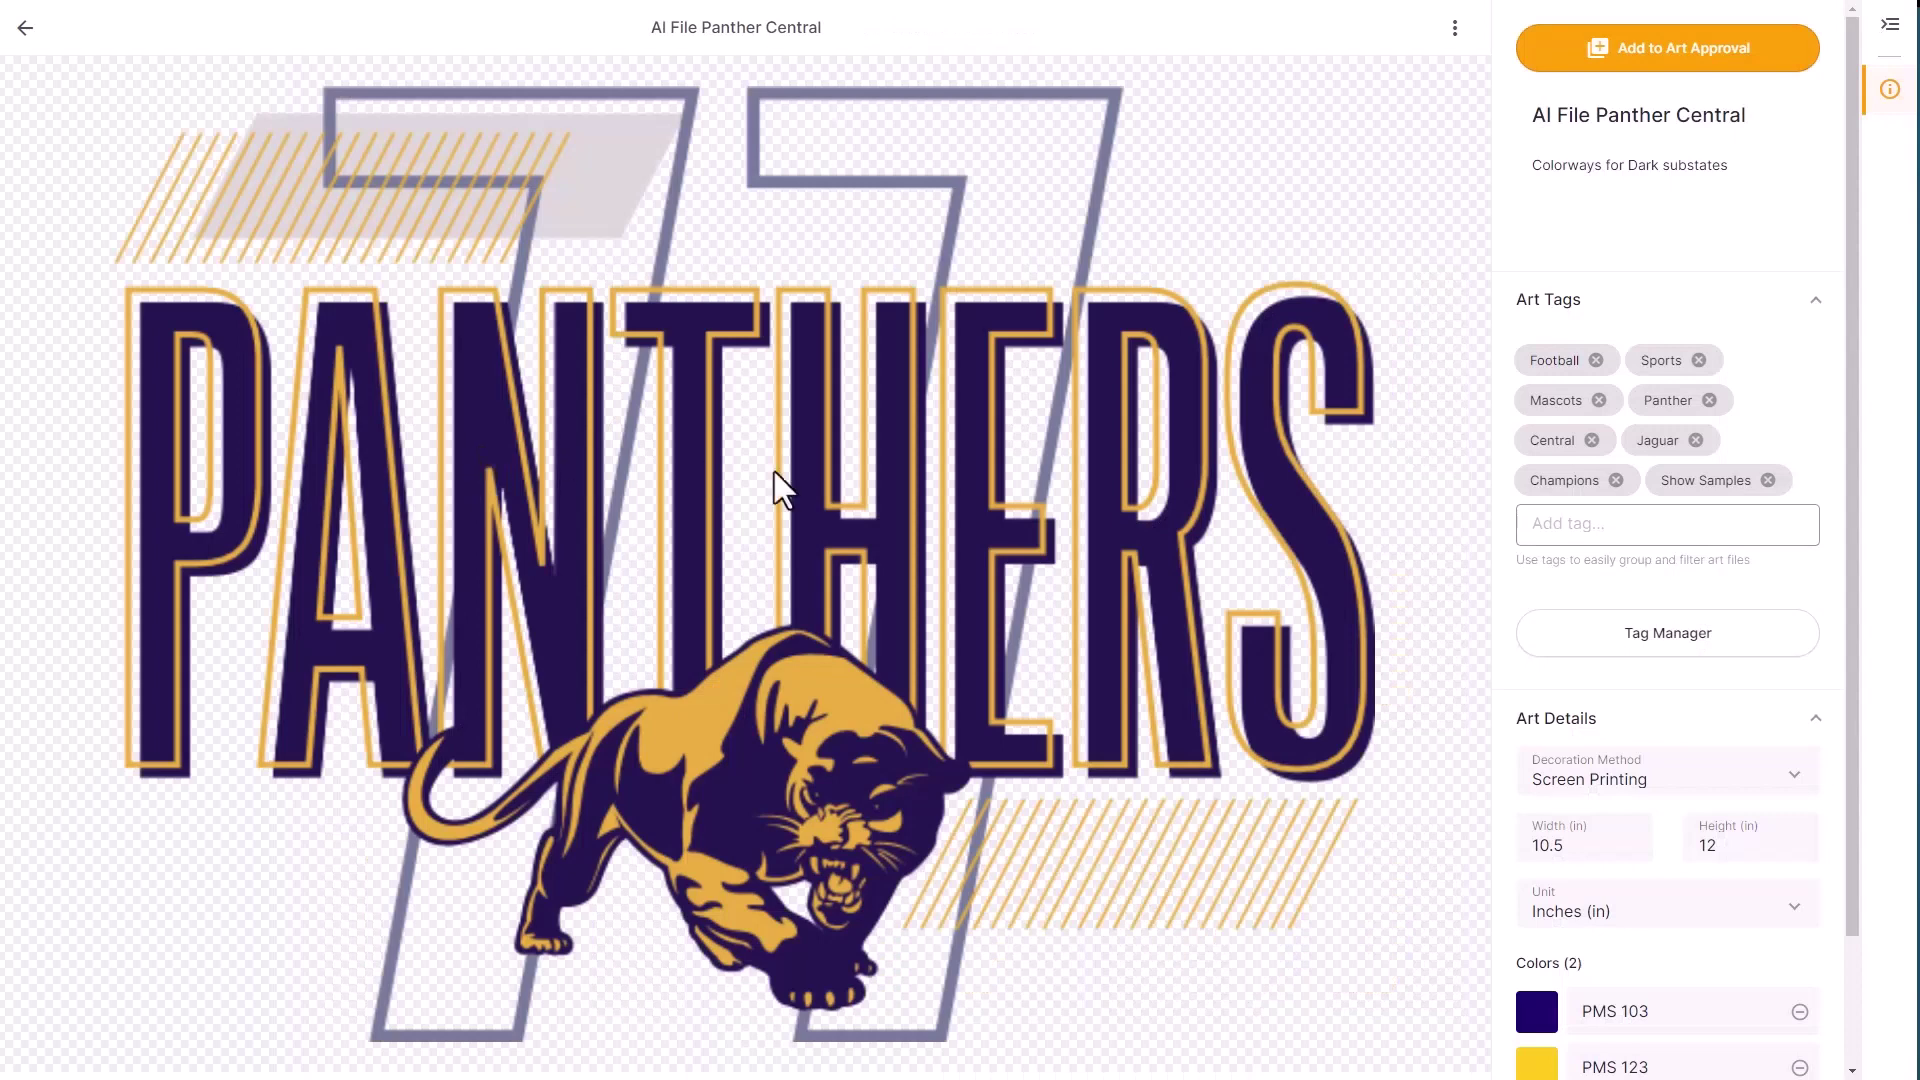
Add a third colour entry to AI File Panther Central and expand its file details
scroll(1559, 797, down, 2)
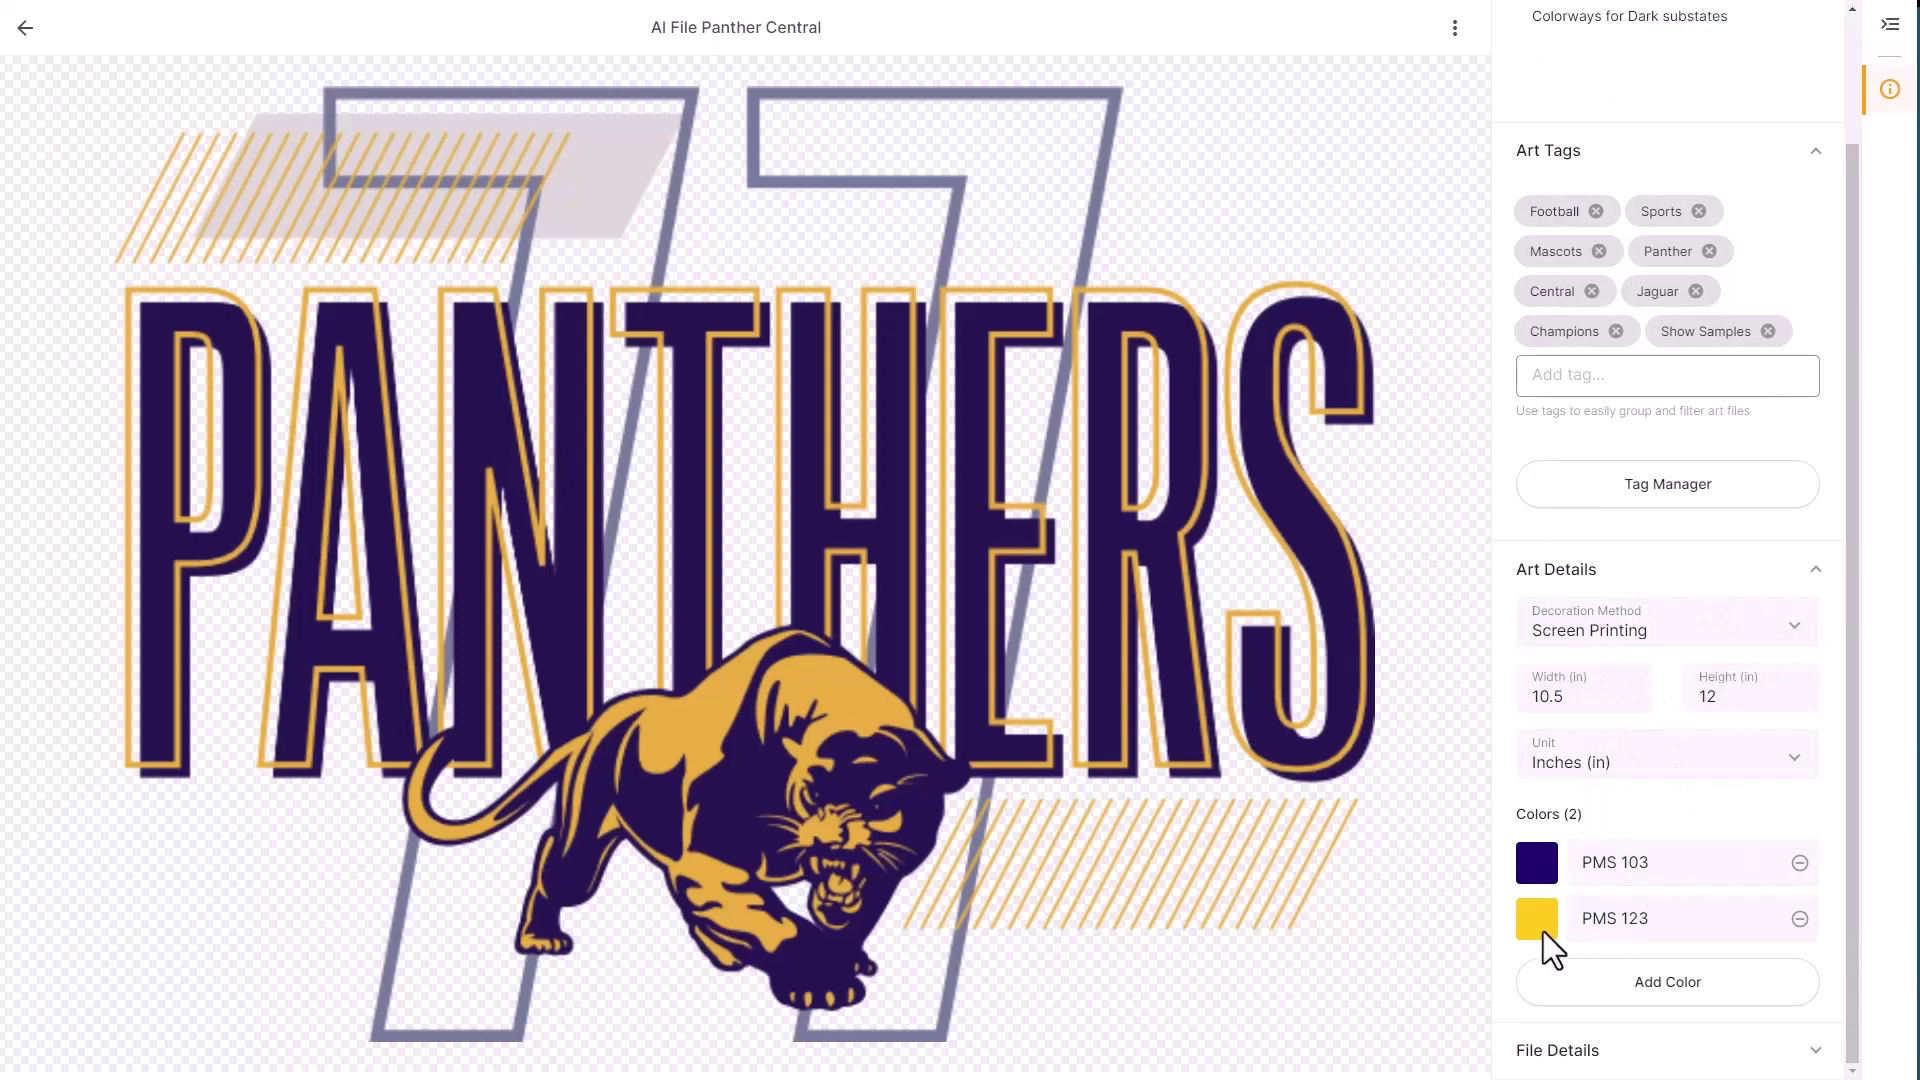
click(1545, 996)
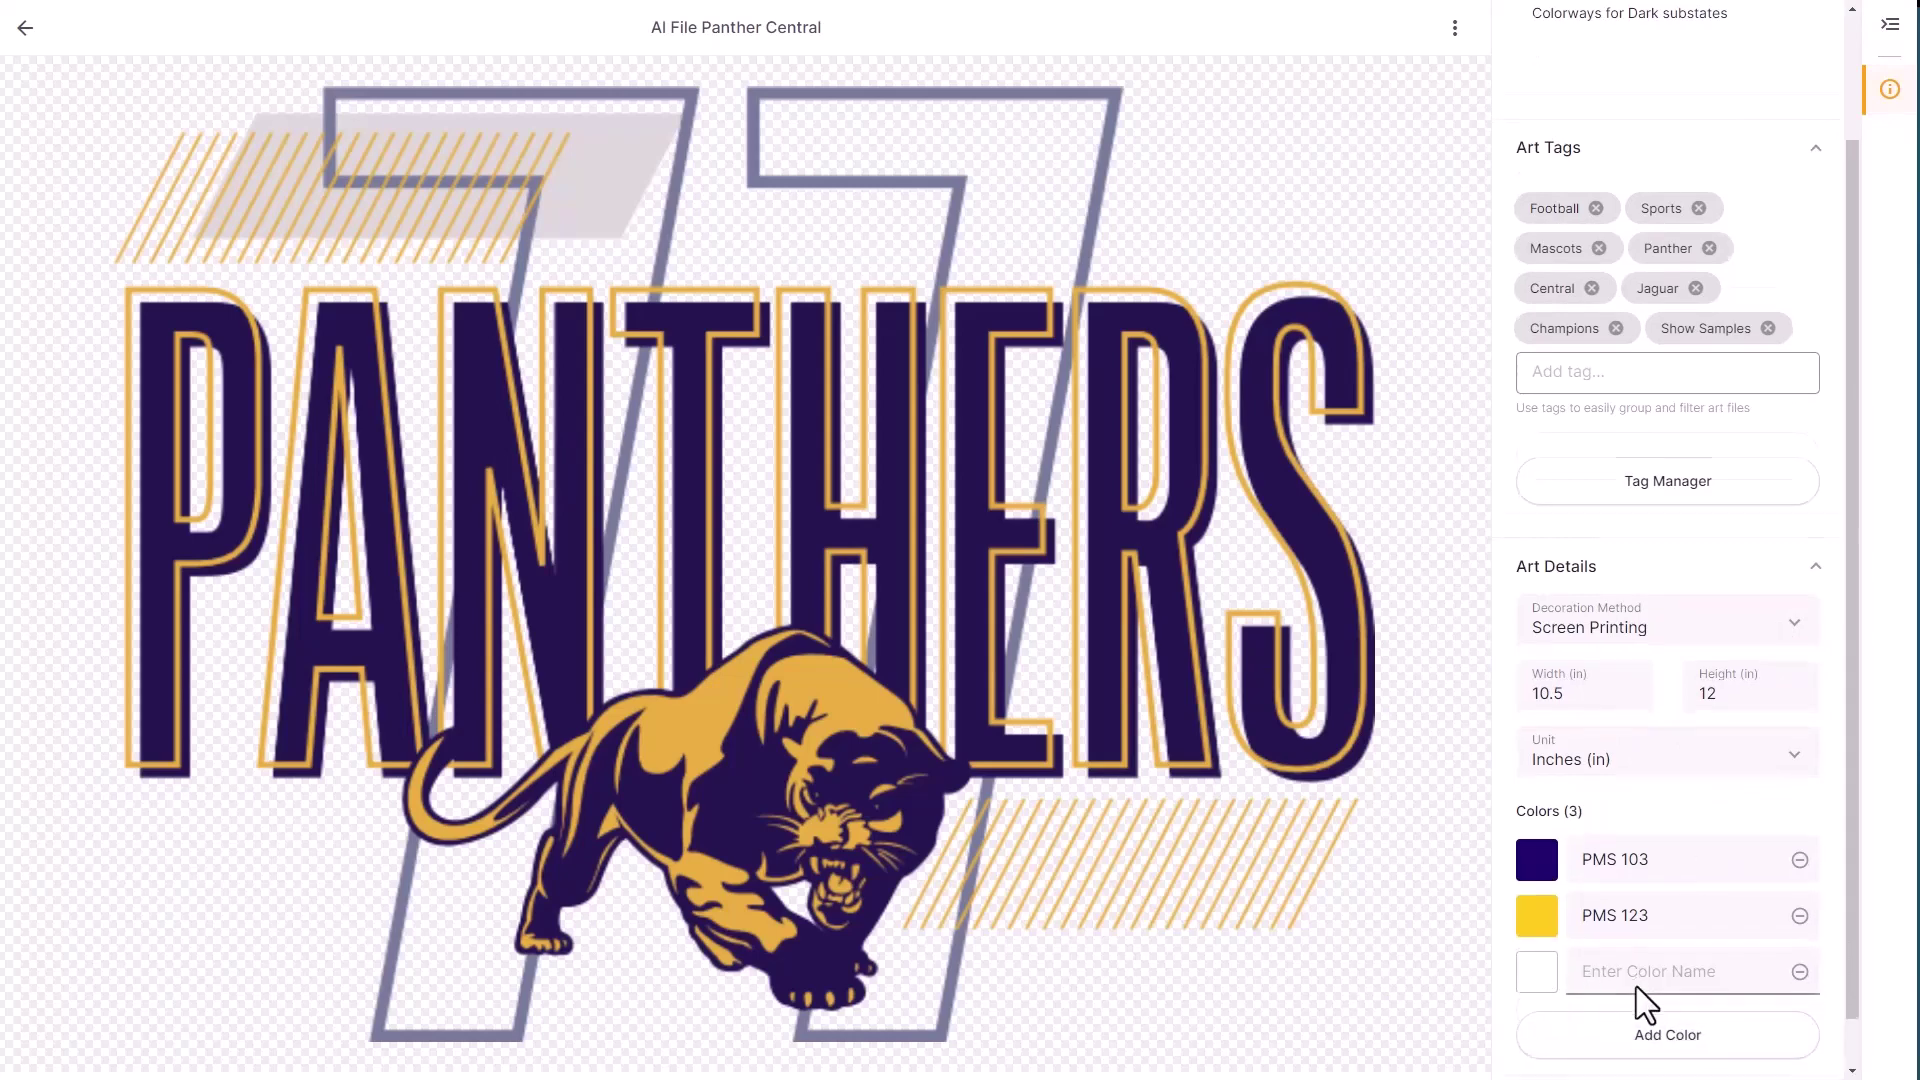
scroll(1636, 986, down, 1)
click(1546, 920)
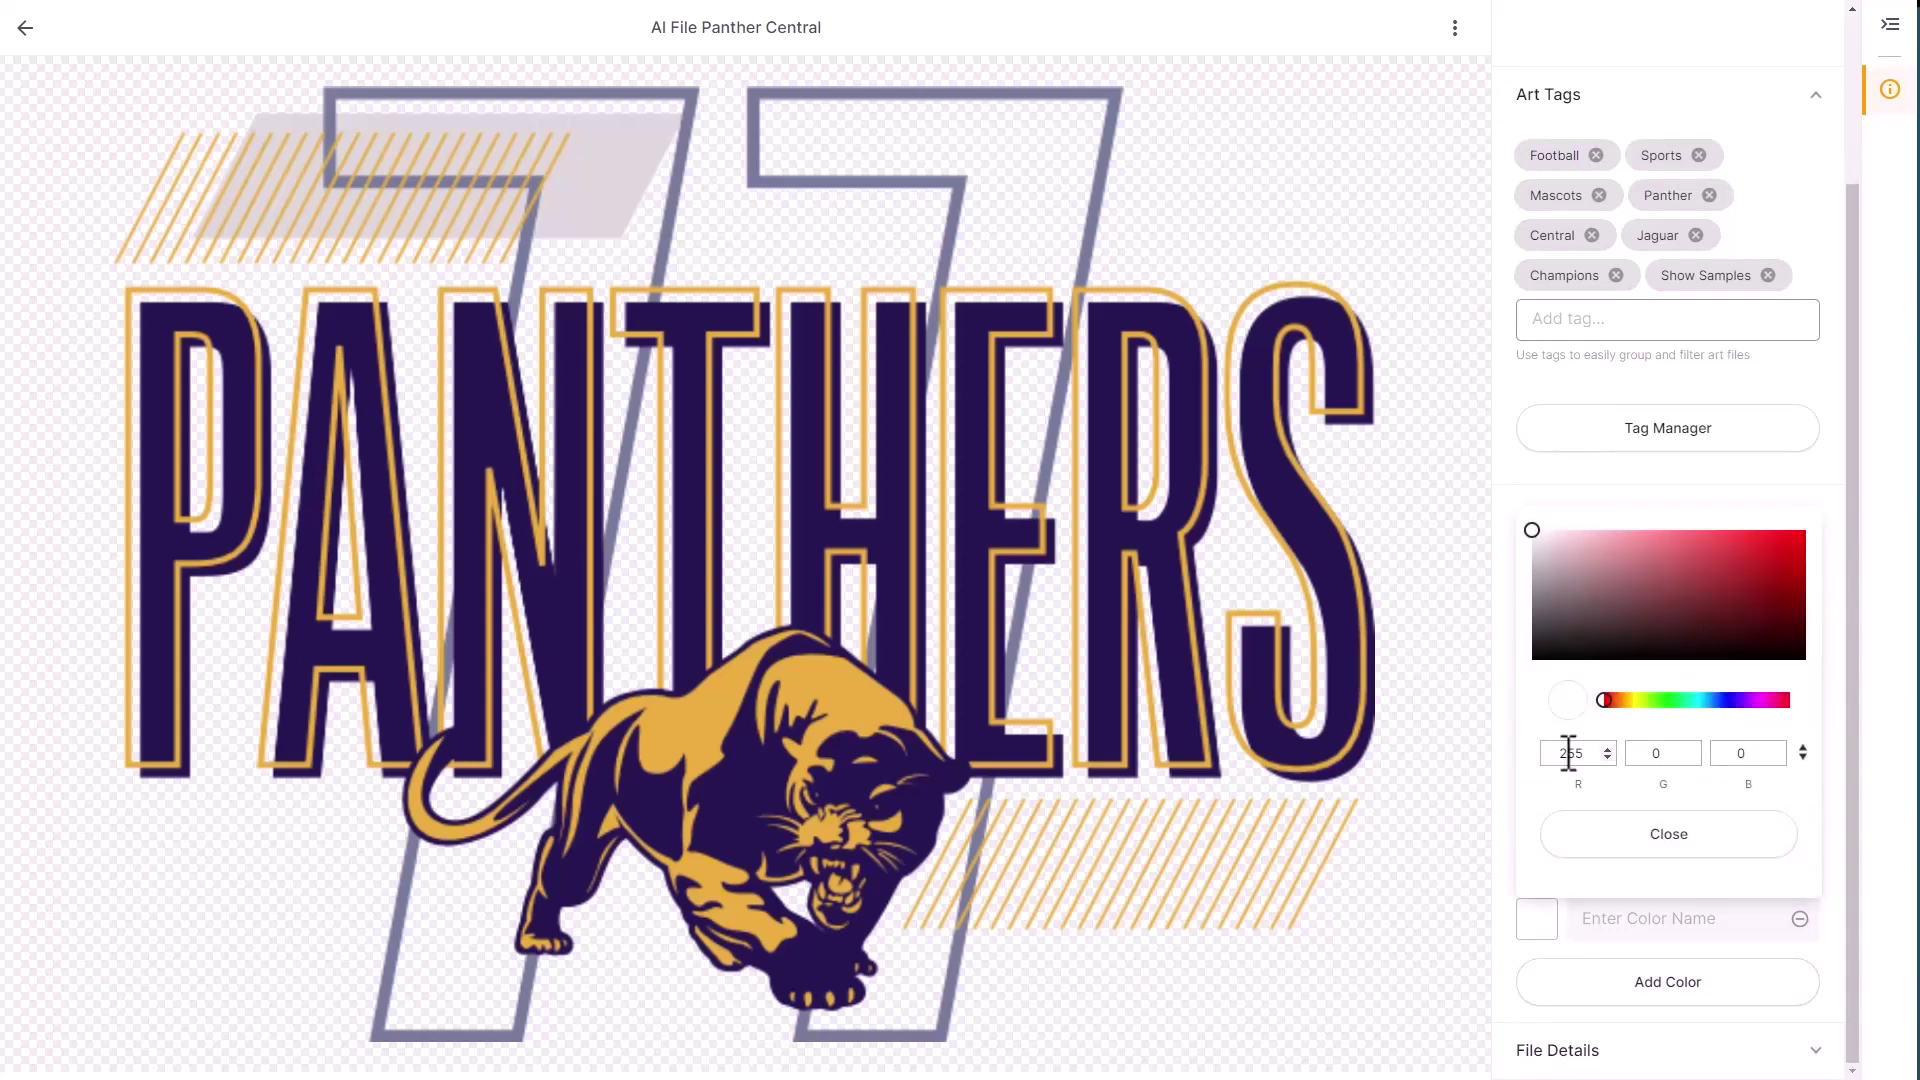
click(1436, 768)
click(1754, 1048)
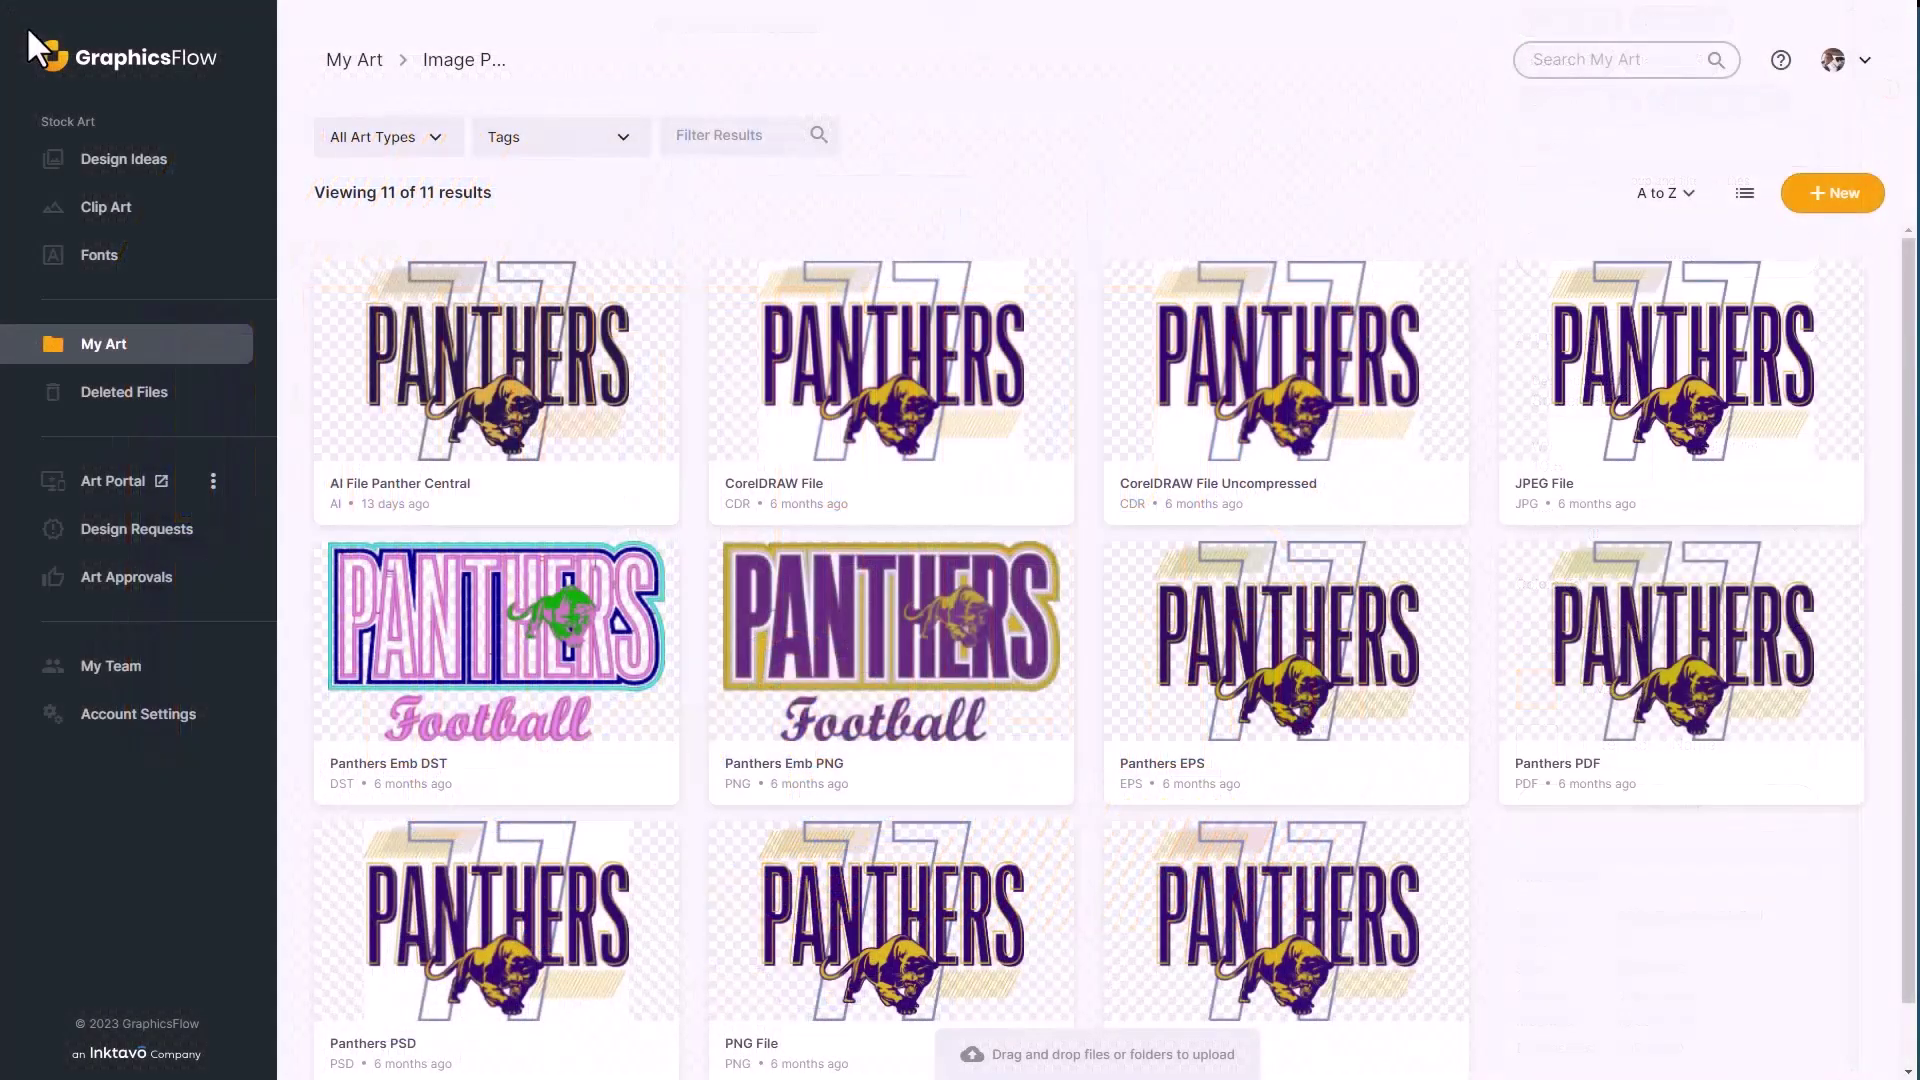
click(1742, 195)
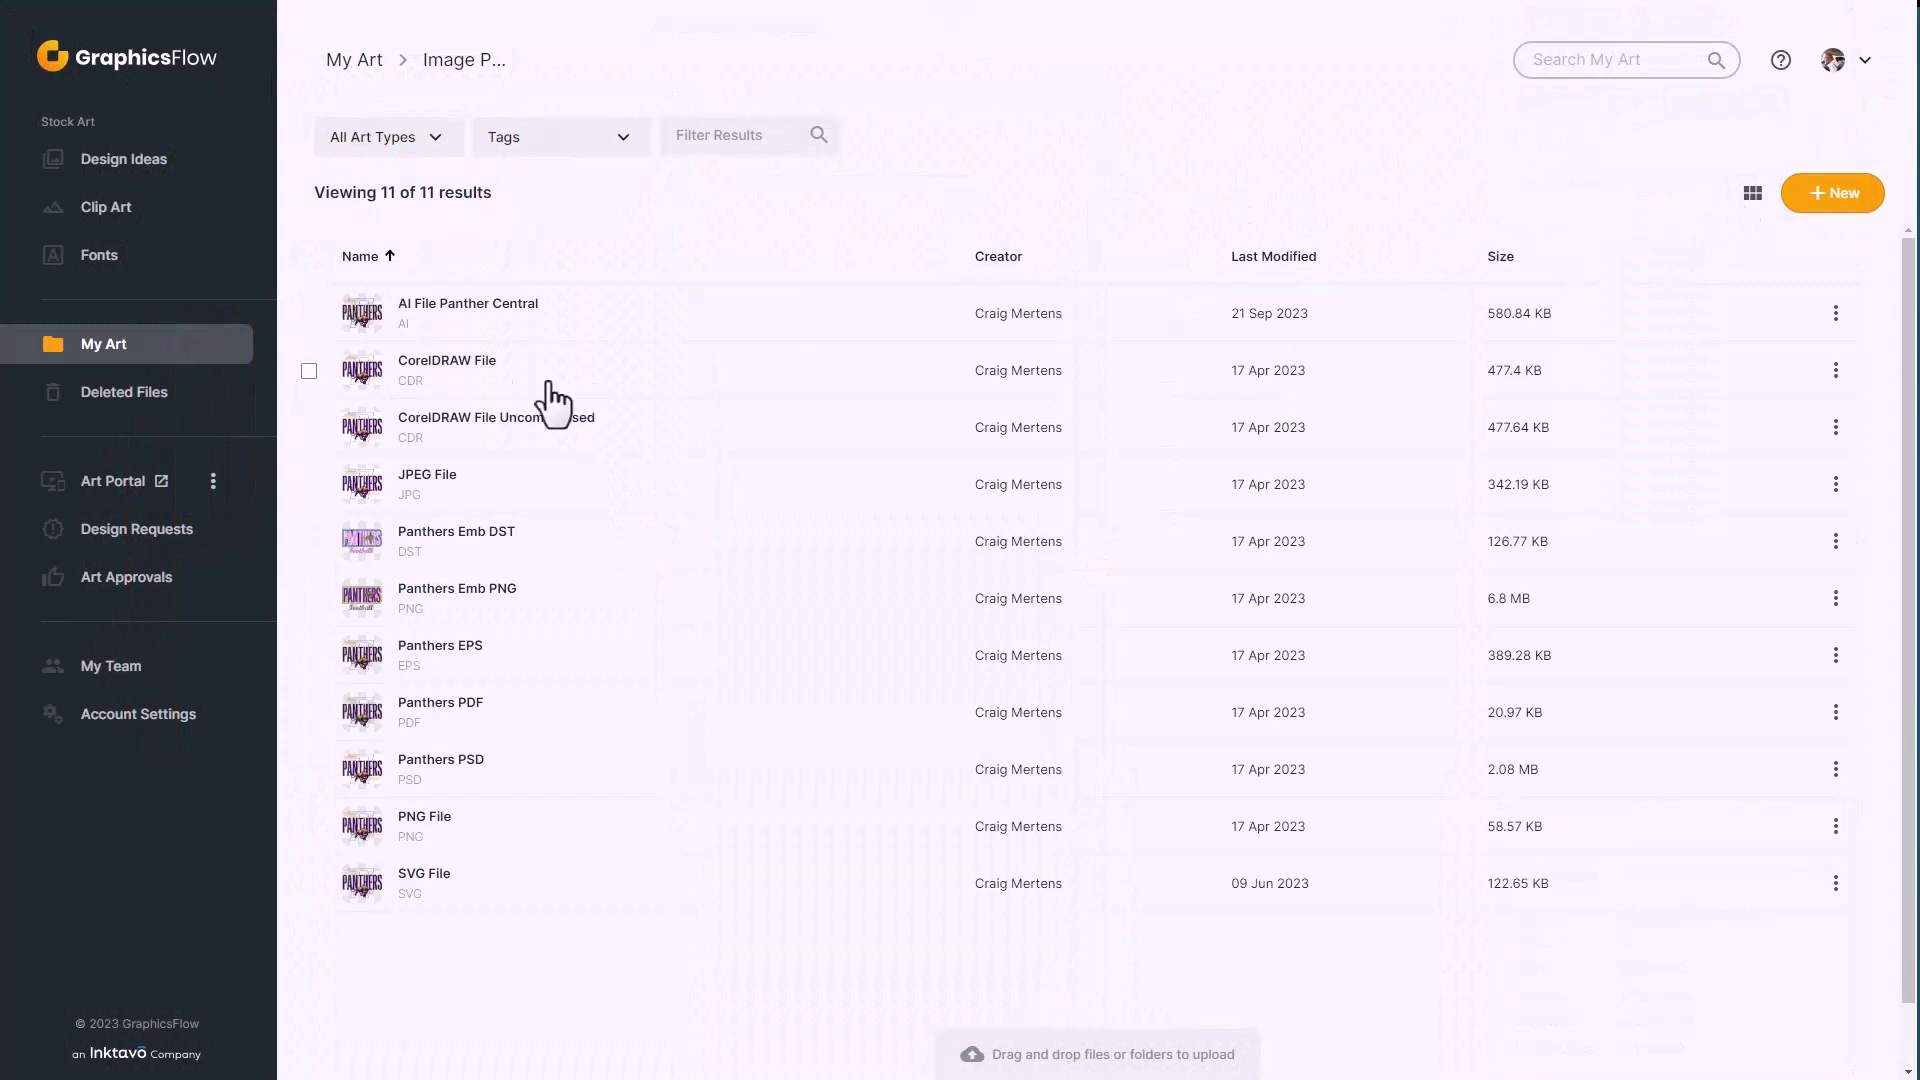
Select all 11 Image Previews files and start adding a tag via Actions > Edit Tags
click(310, 257)
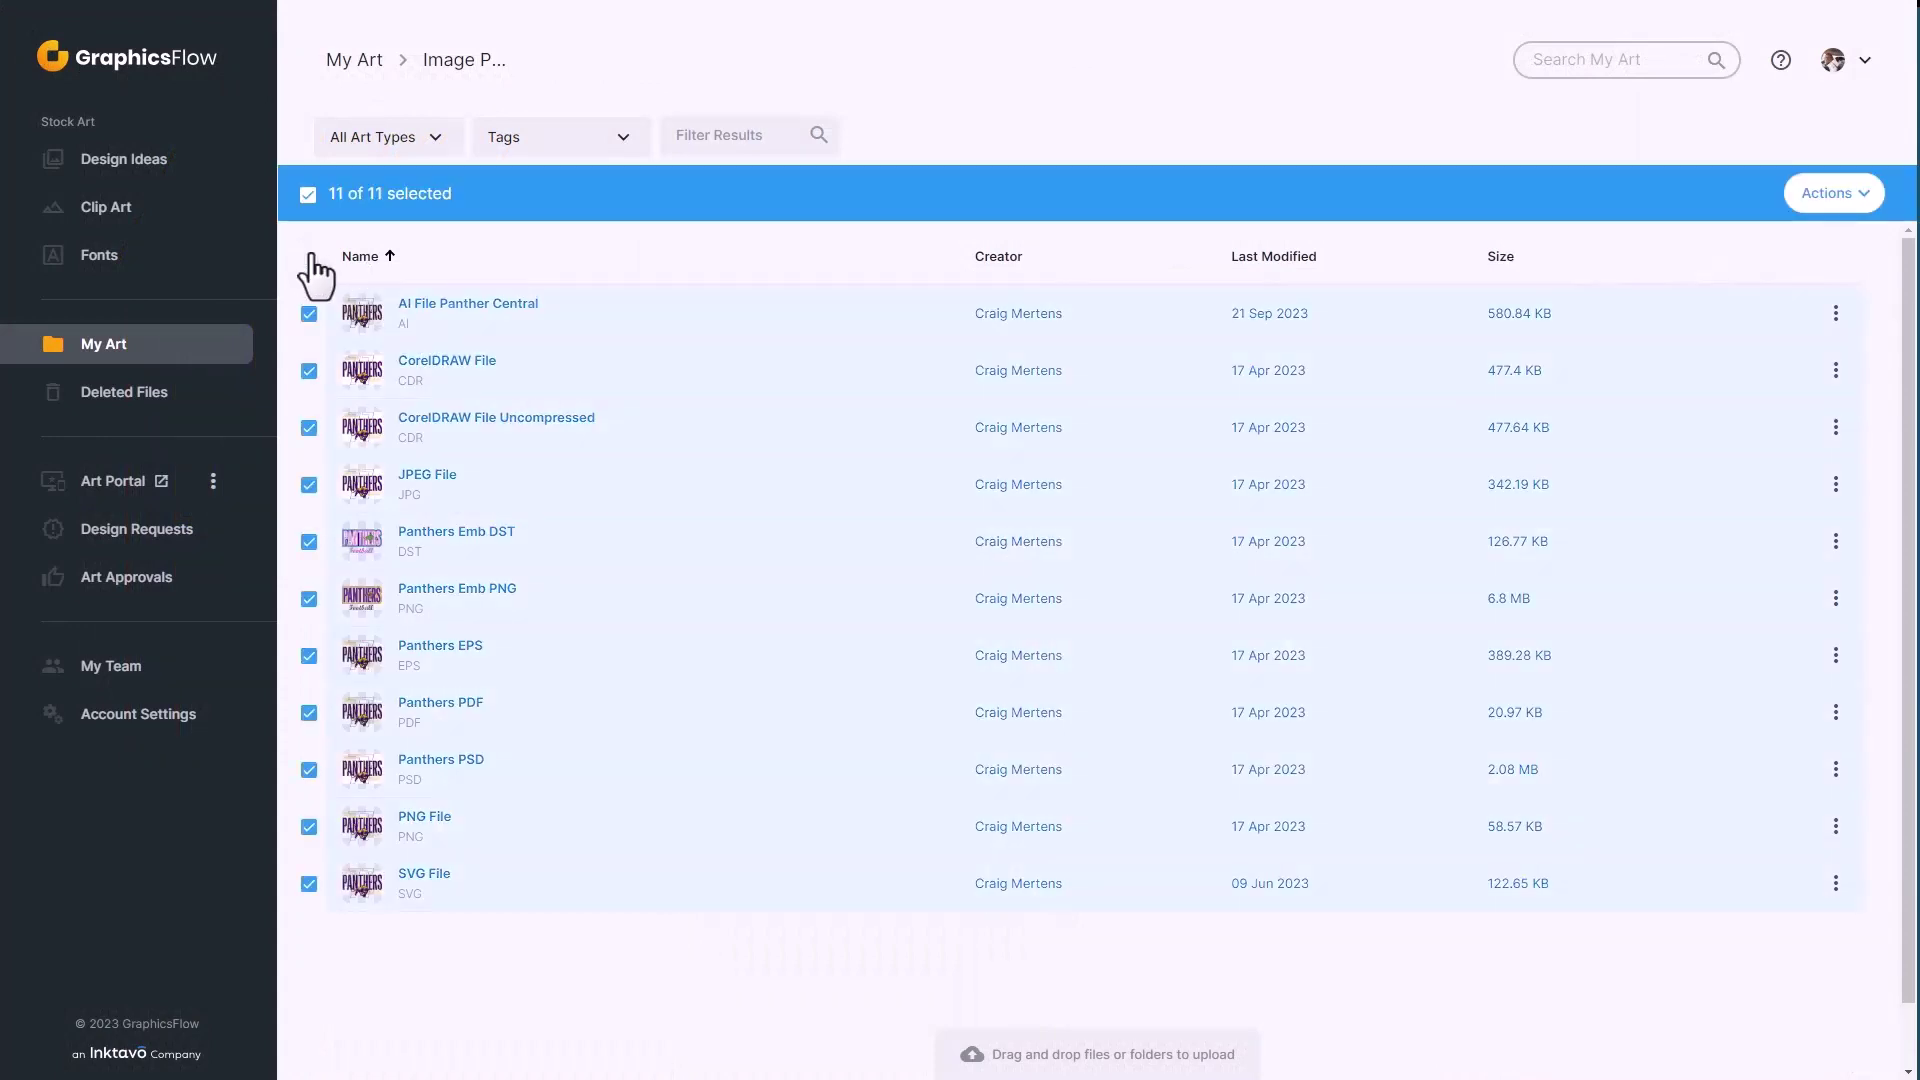
click(1863, 195)
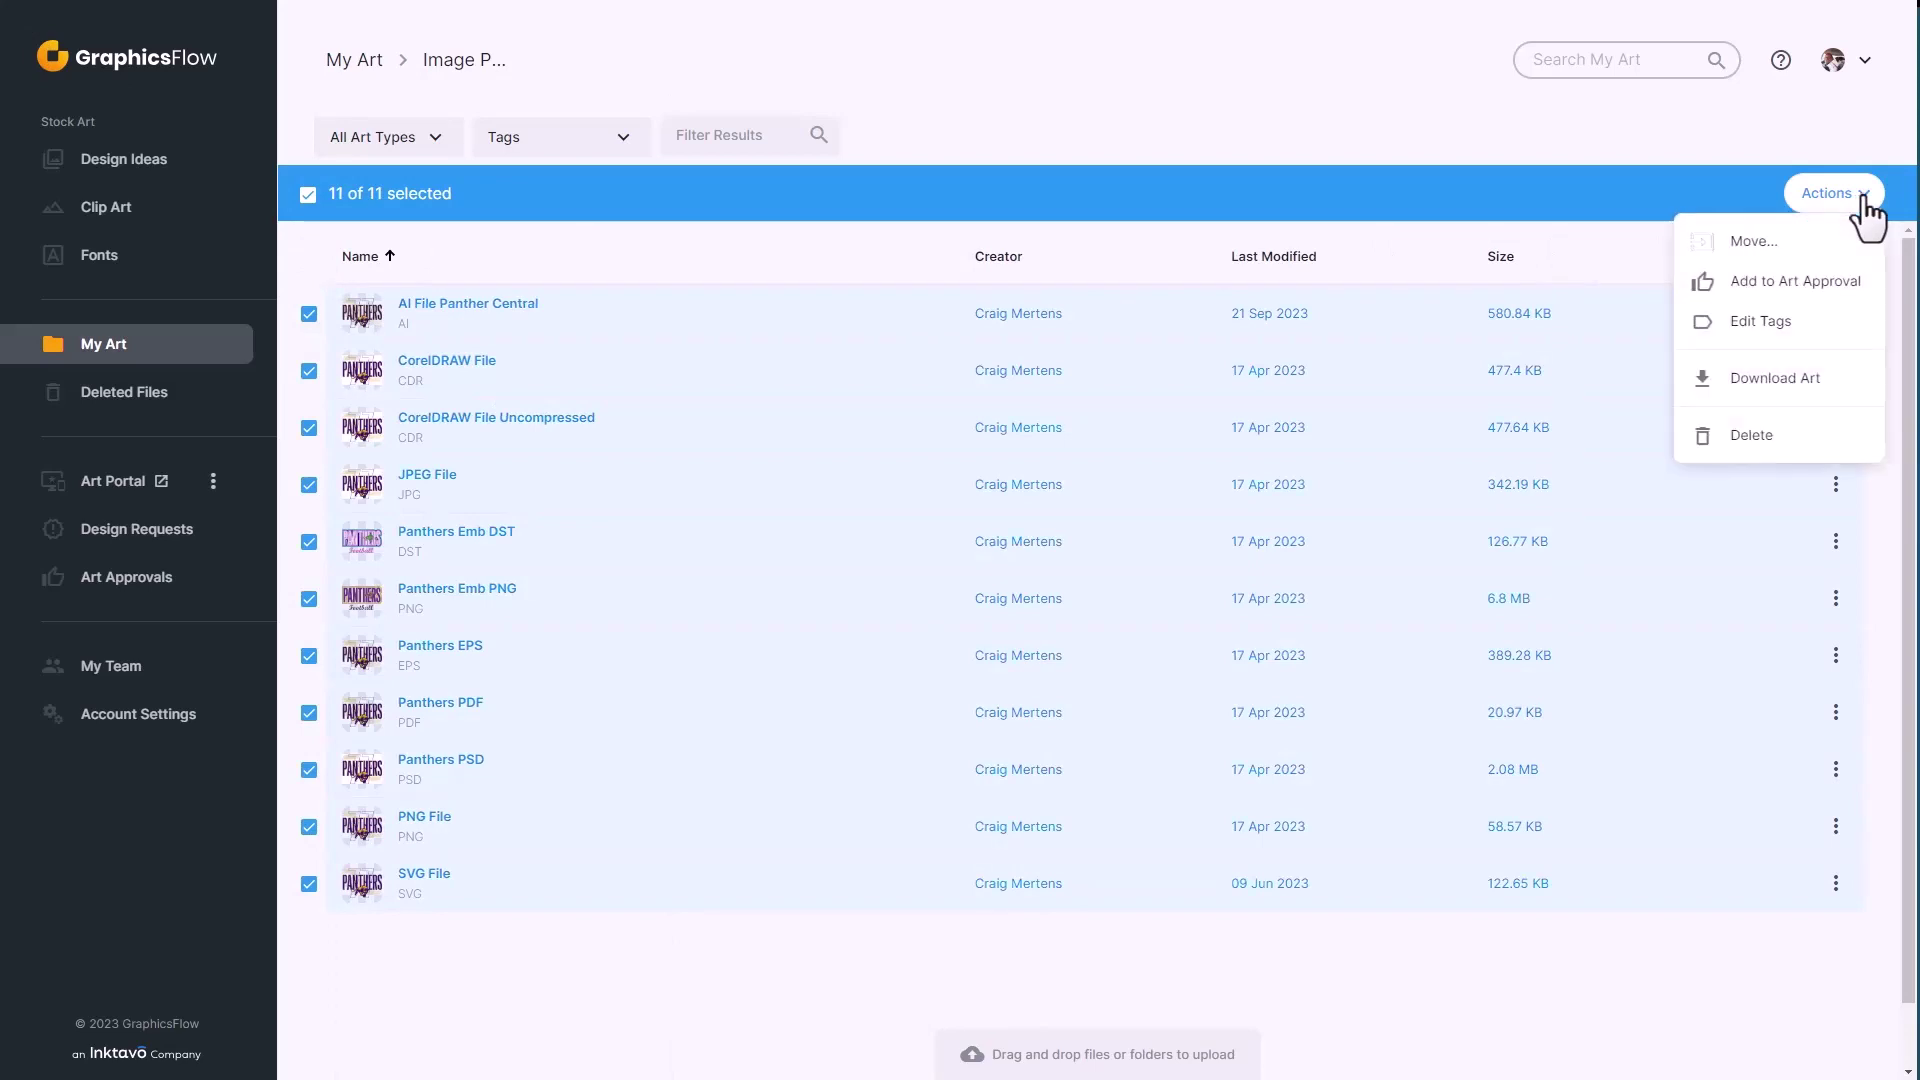
click(1757, 332)
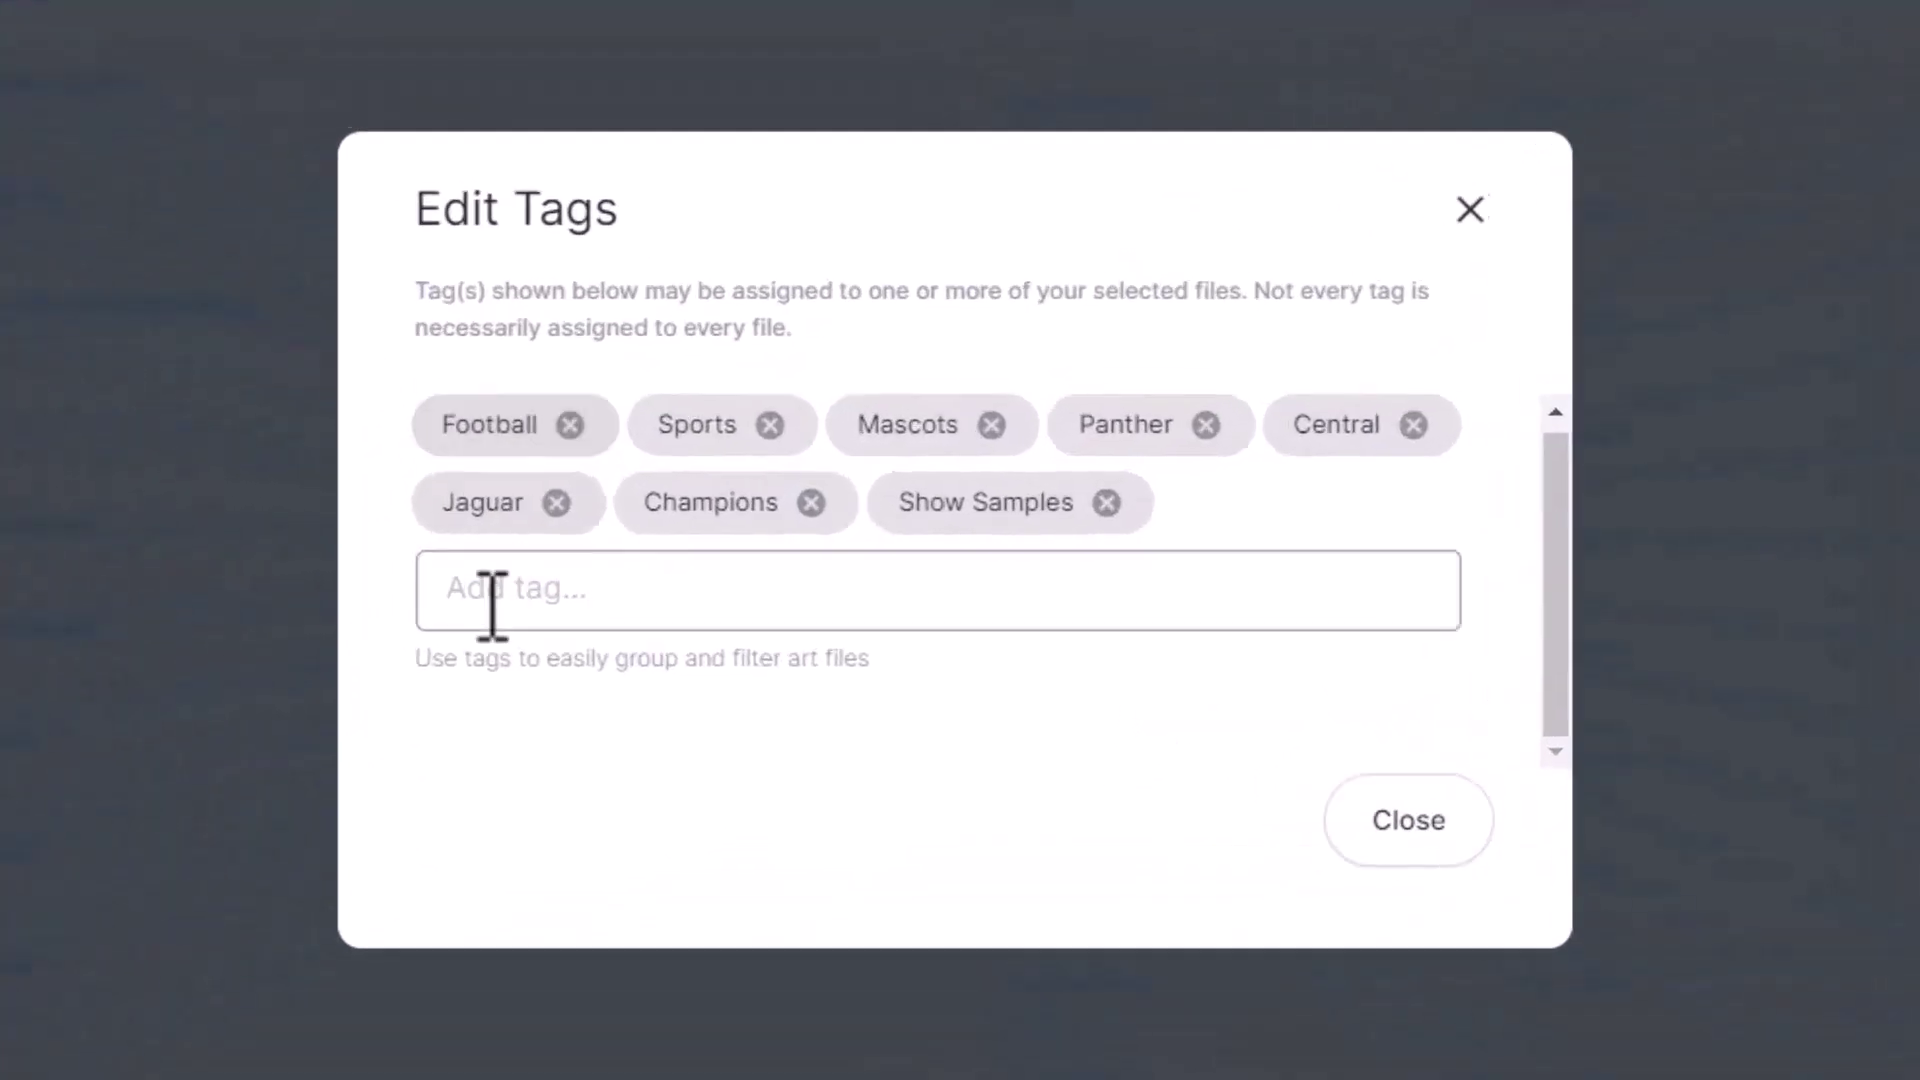
click(718, 572)
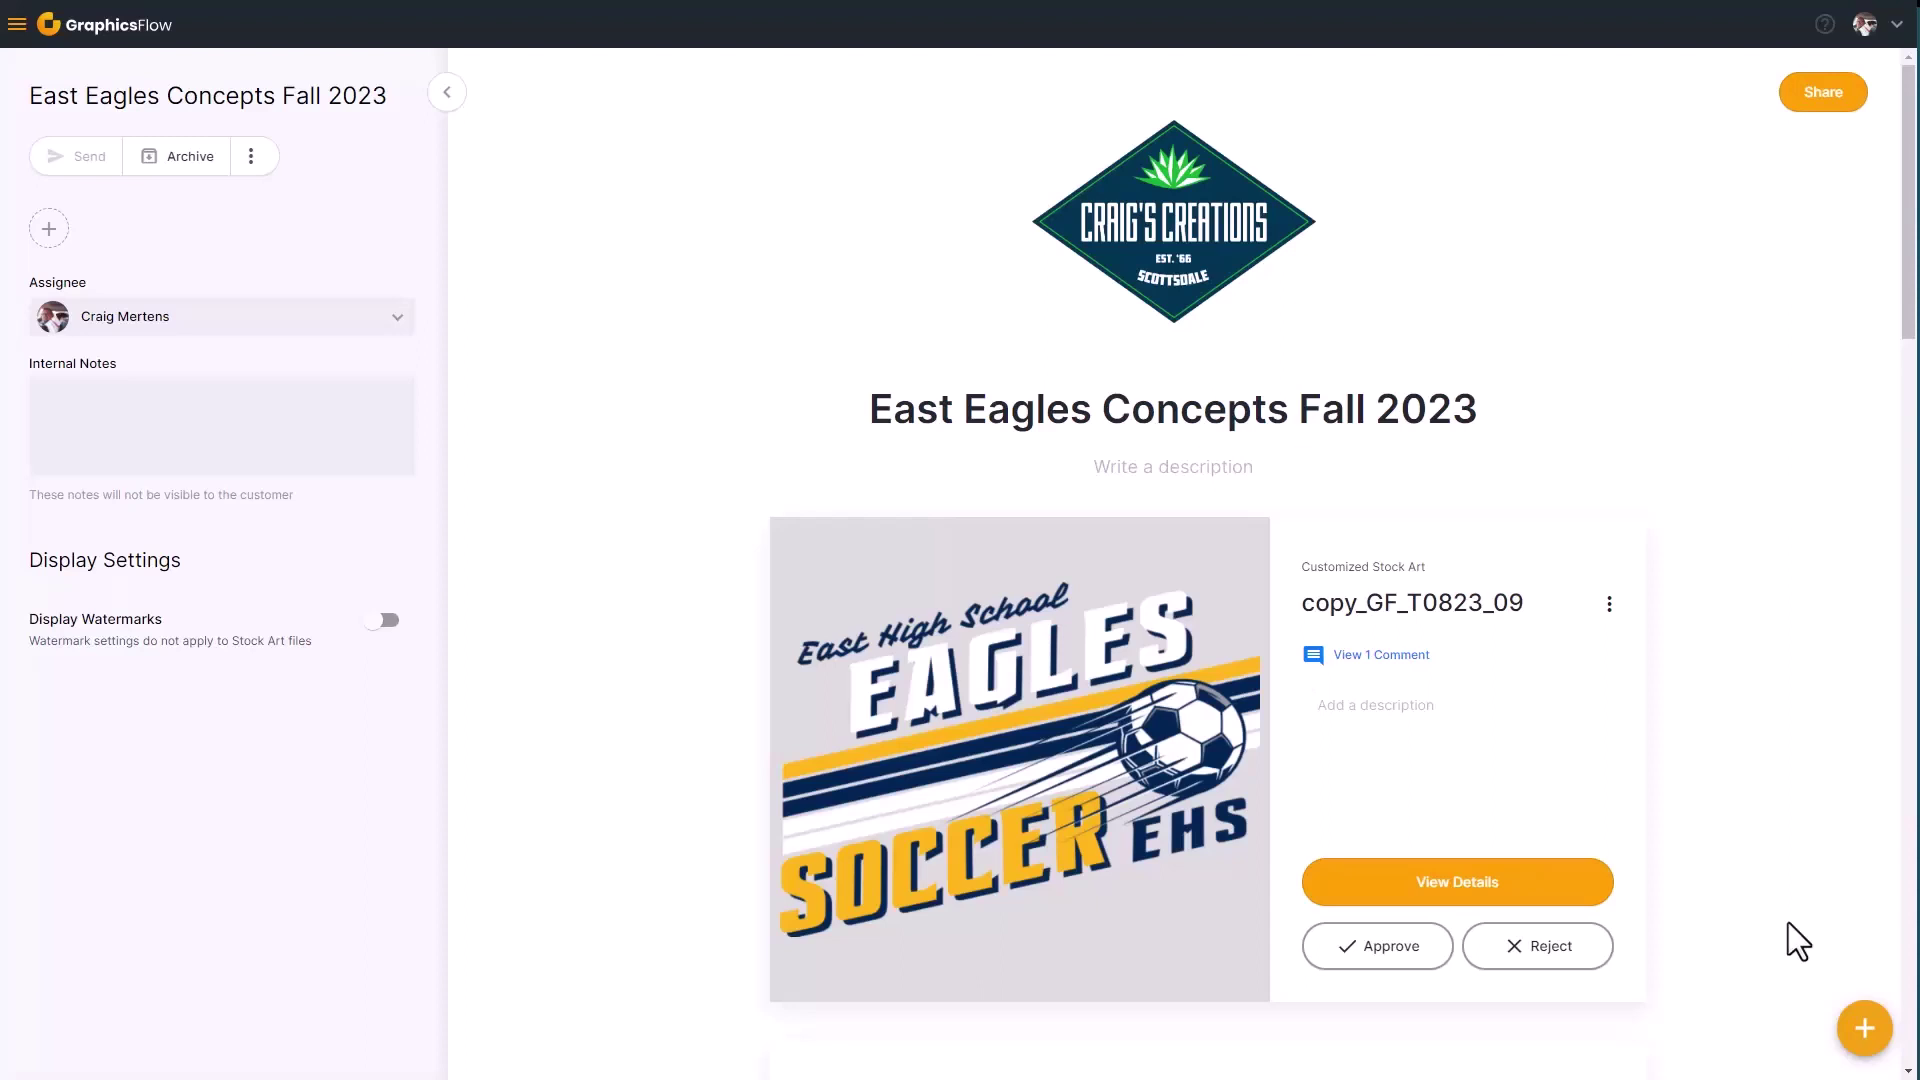
Bring up the approval's collaborator invitation from its sharing options, then dismiss it
click(1815, 100)
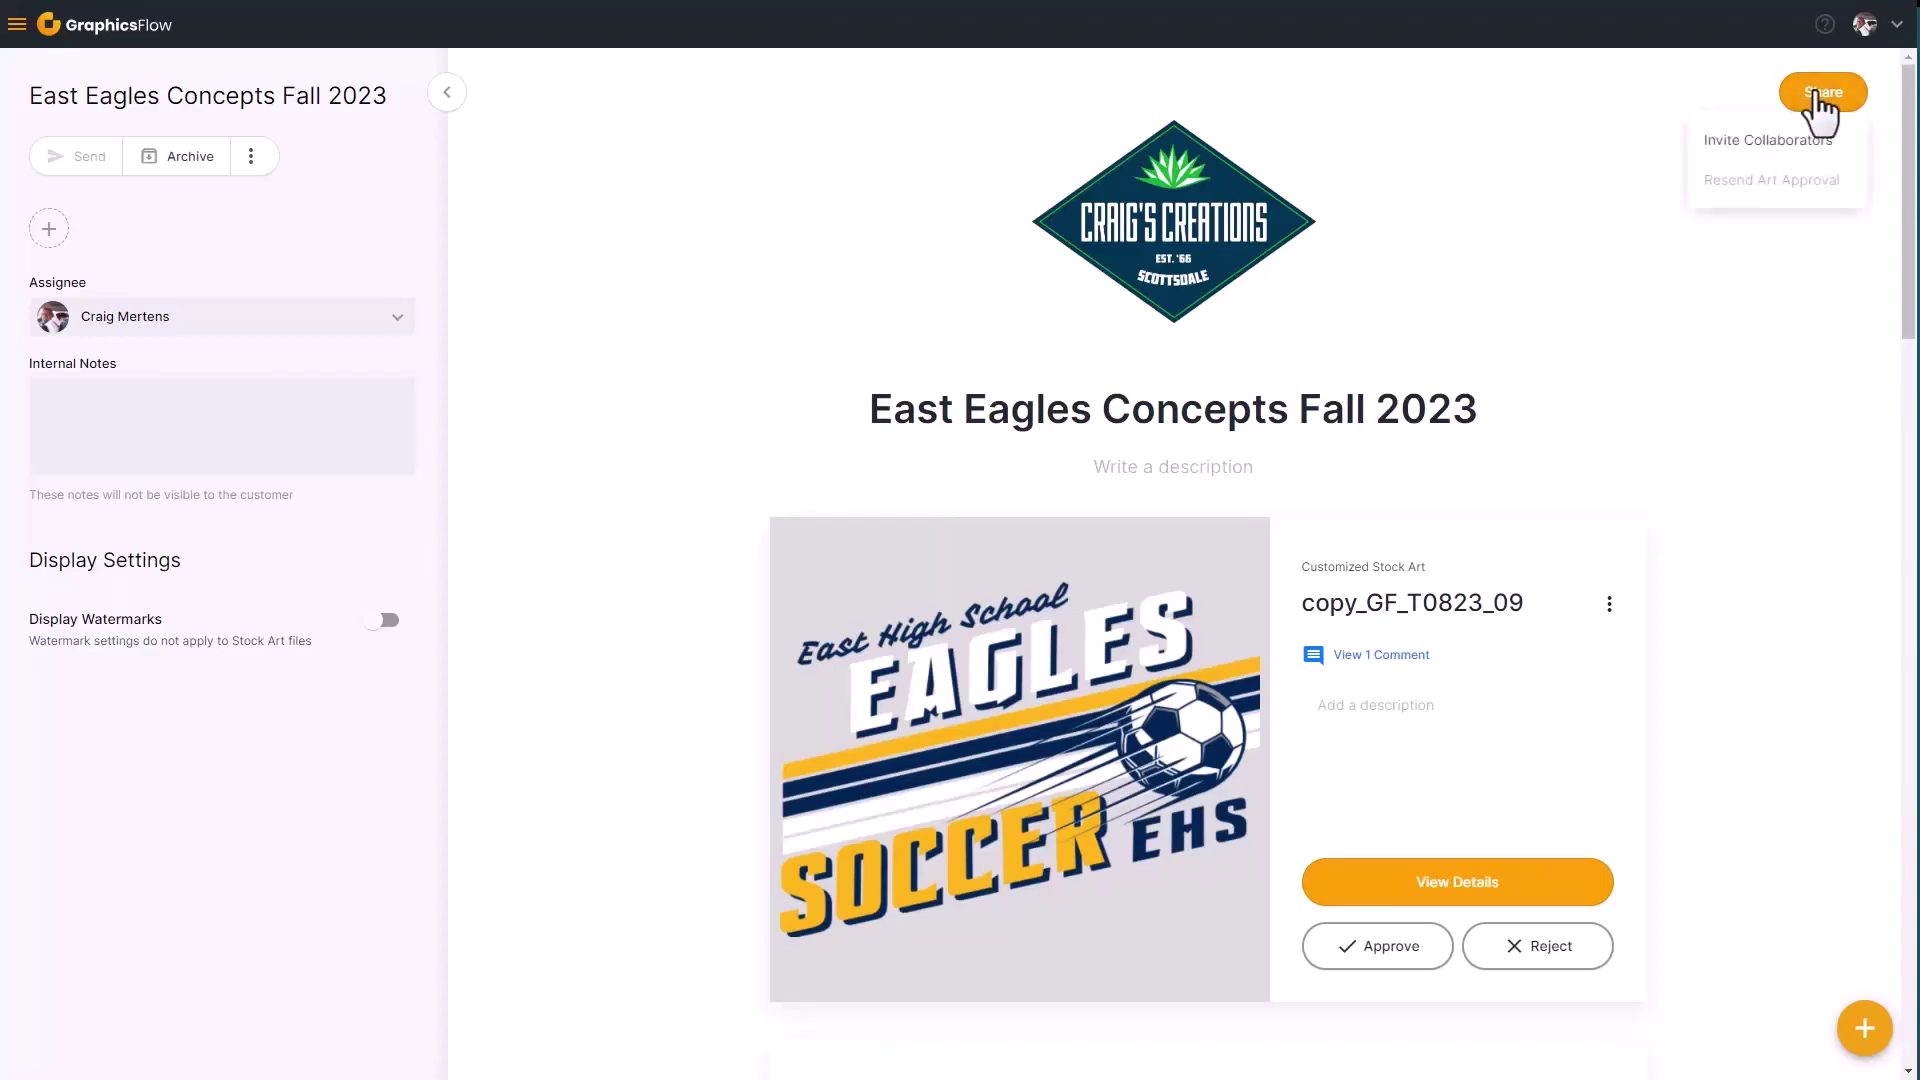
click(1767, 141)
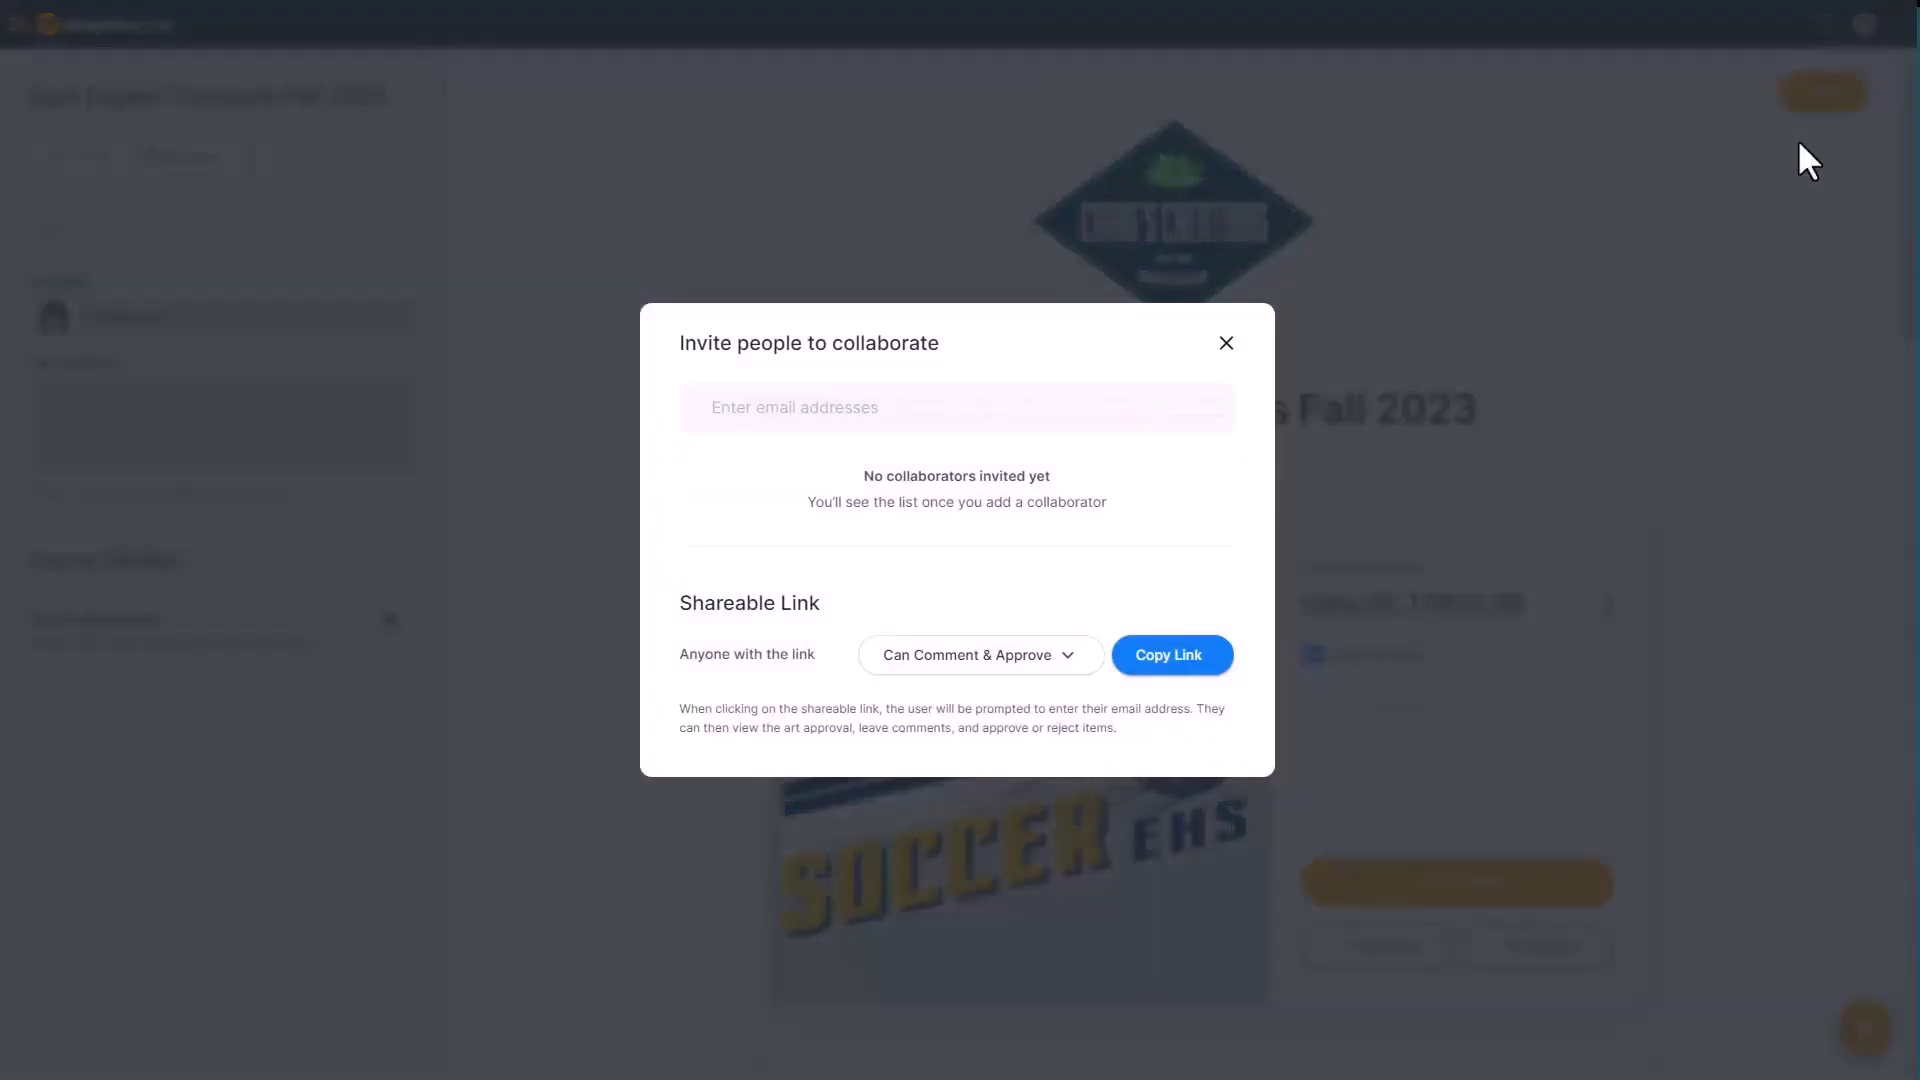
click(1226, 343)
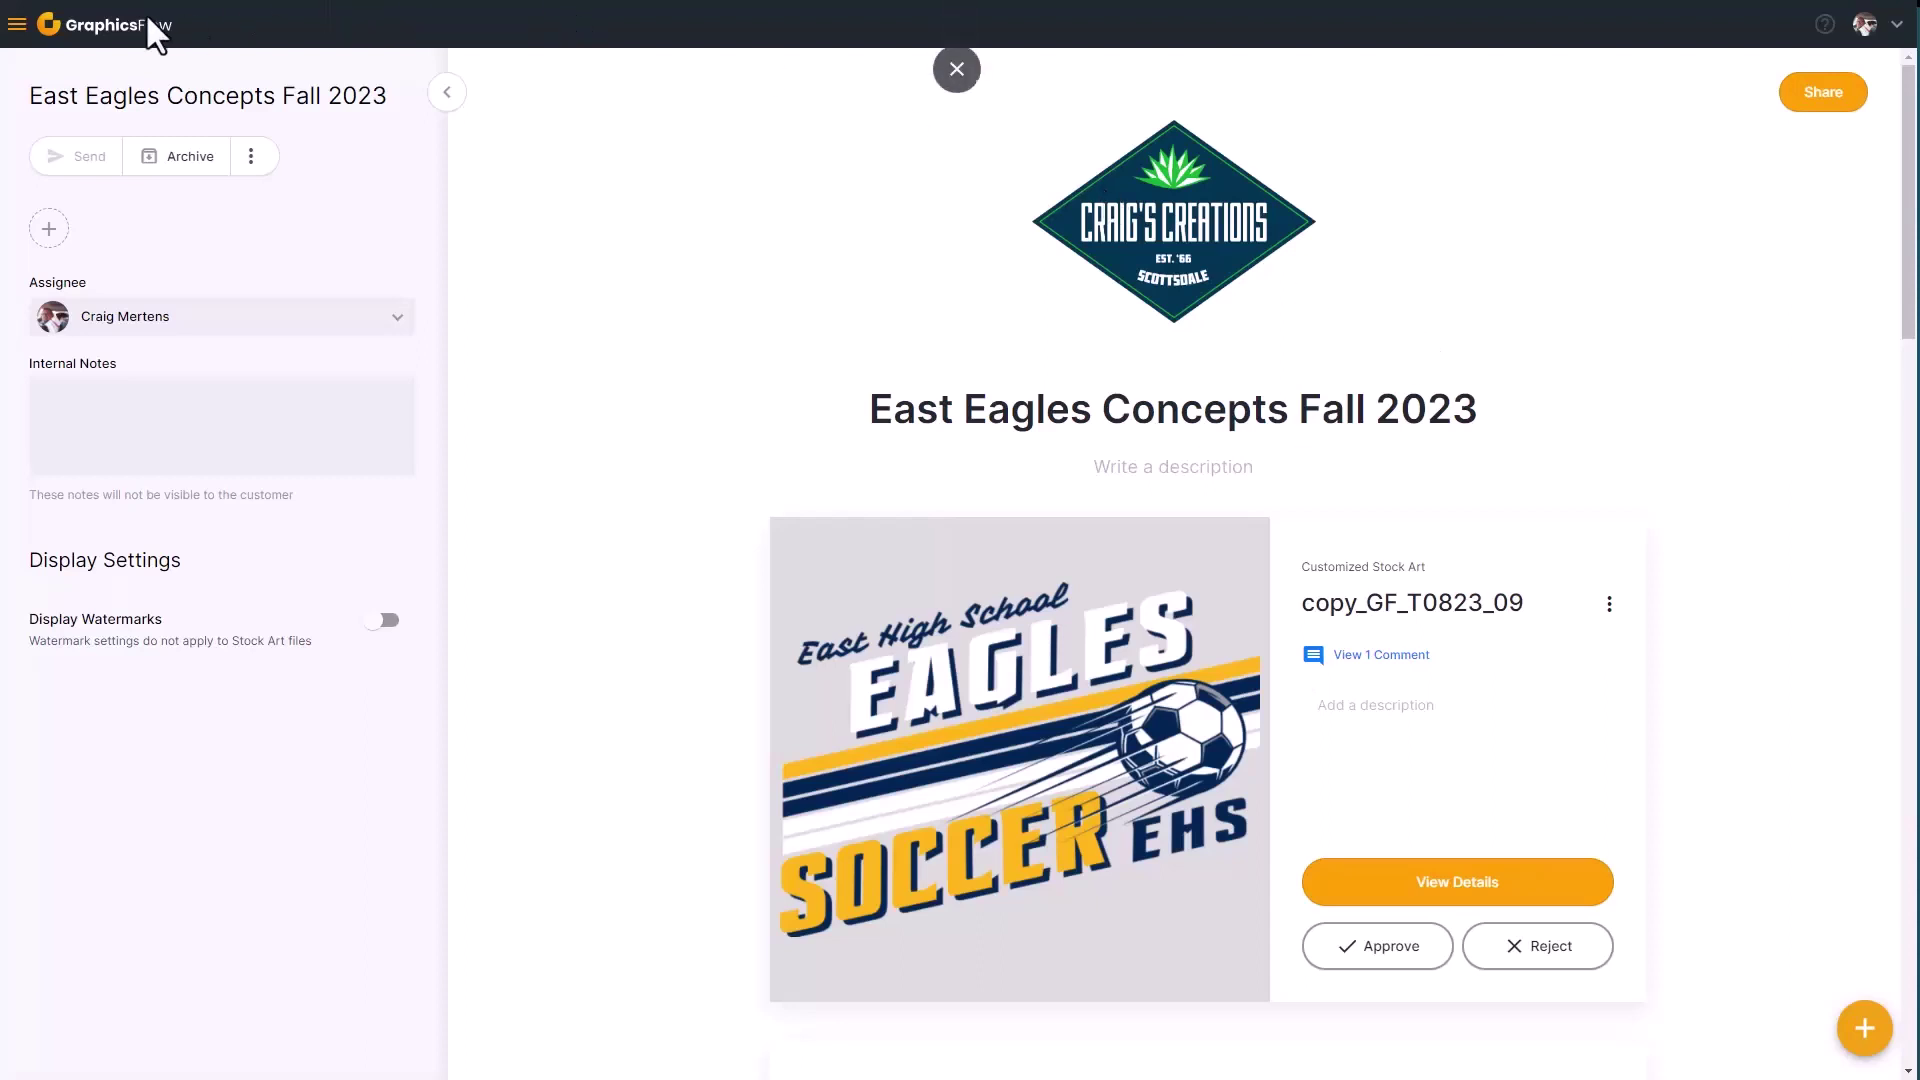
Select copy_GF_T0823_09 and copy_GB20_Template03_A in My Art's East Eagles folder and add them to an approval
click(17, 24)
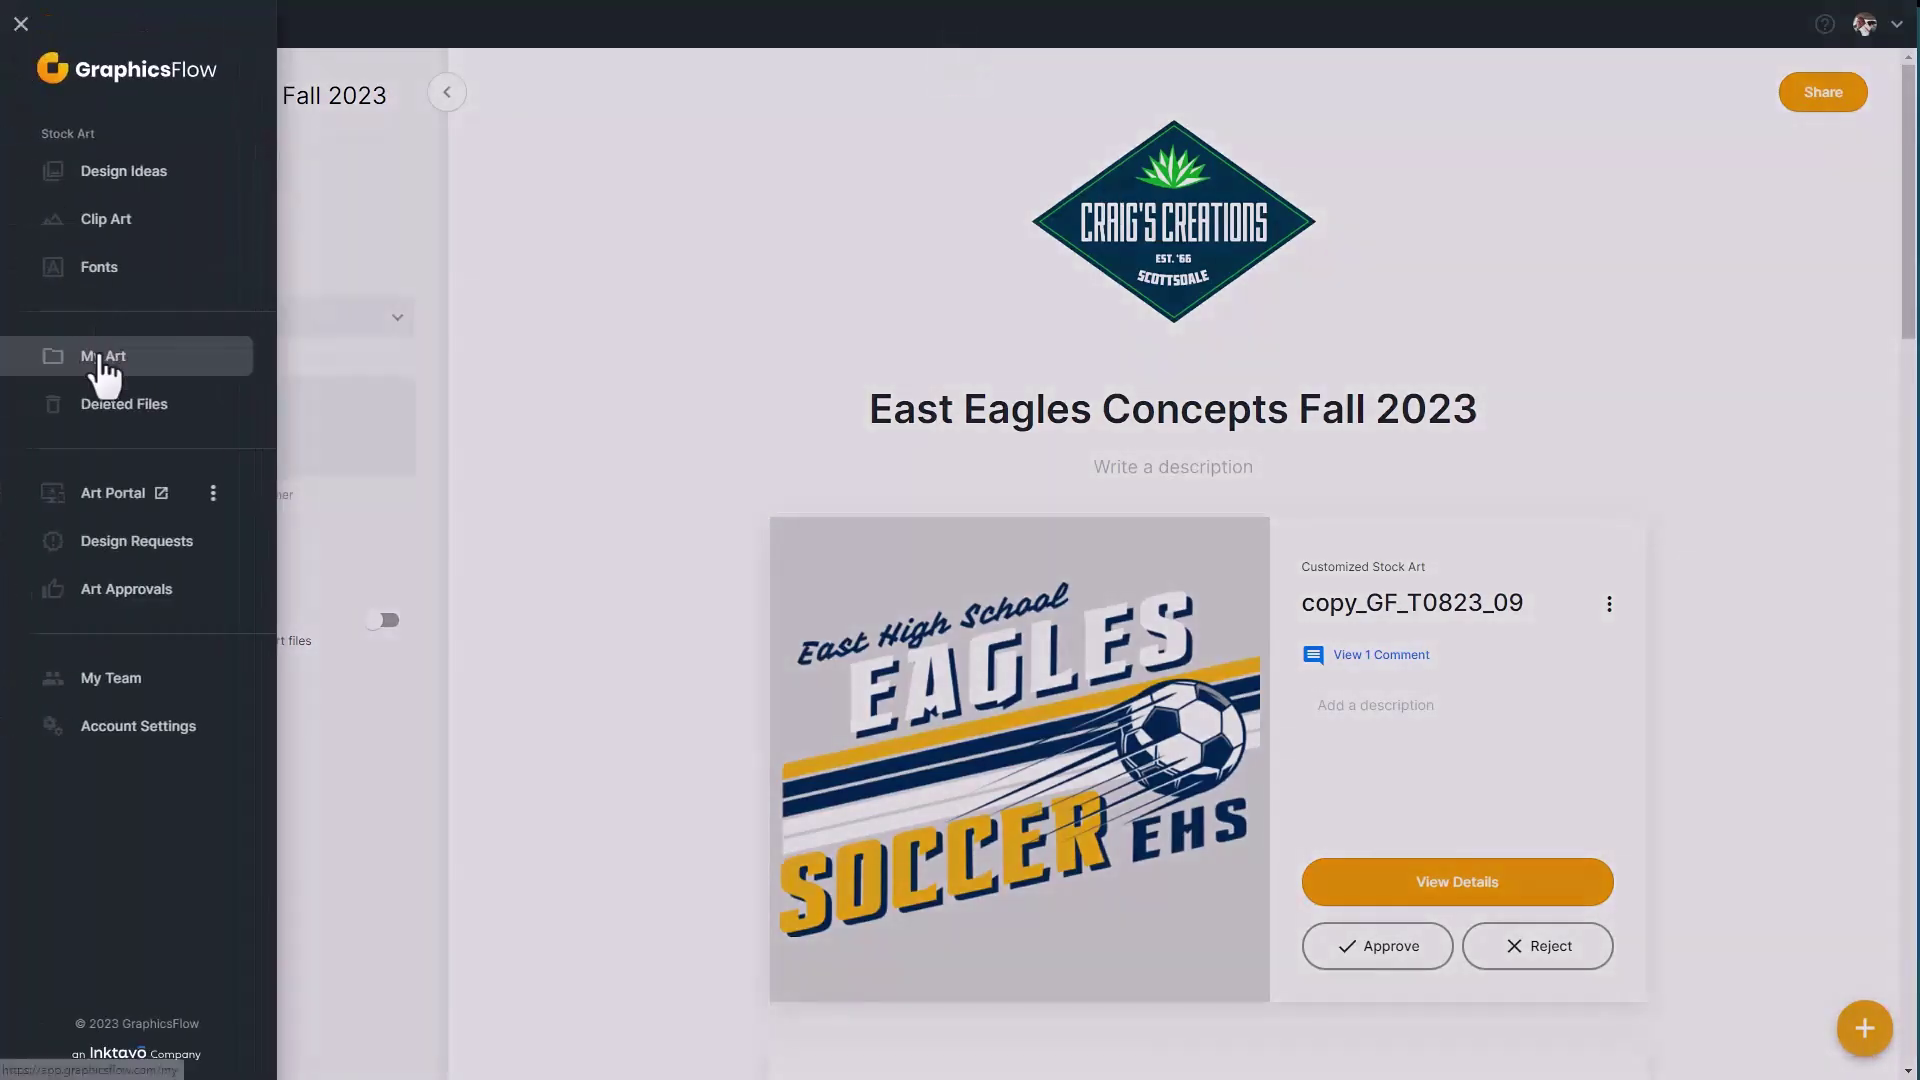
click(100, 360)
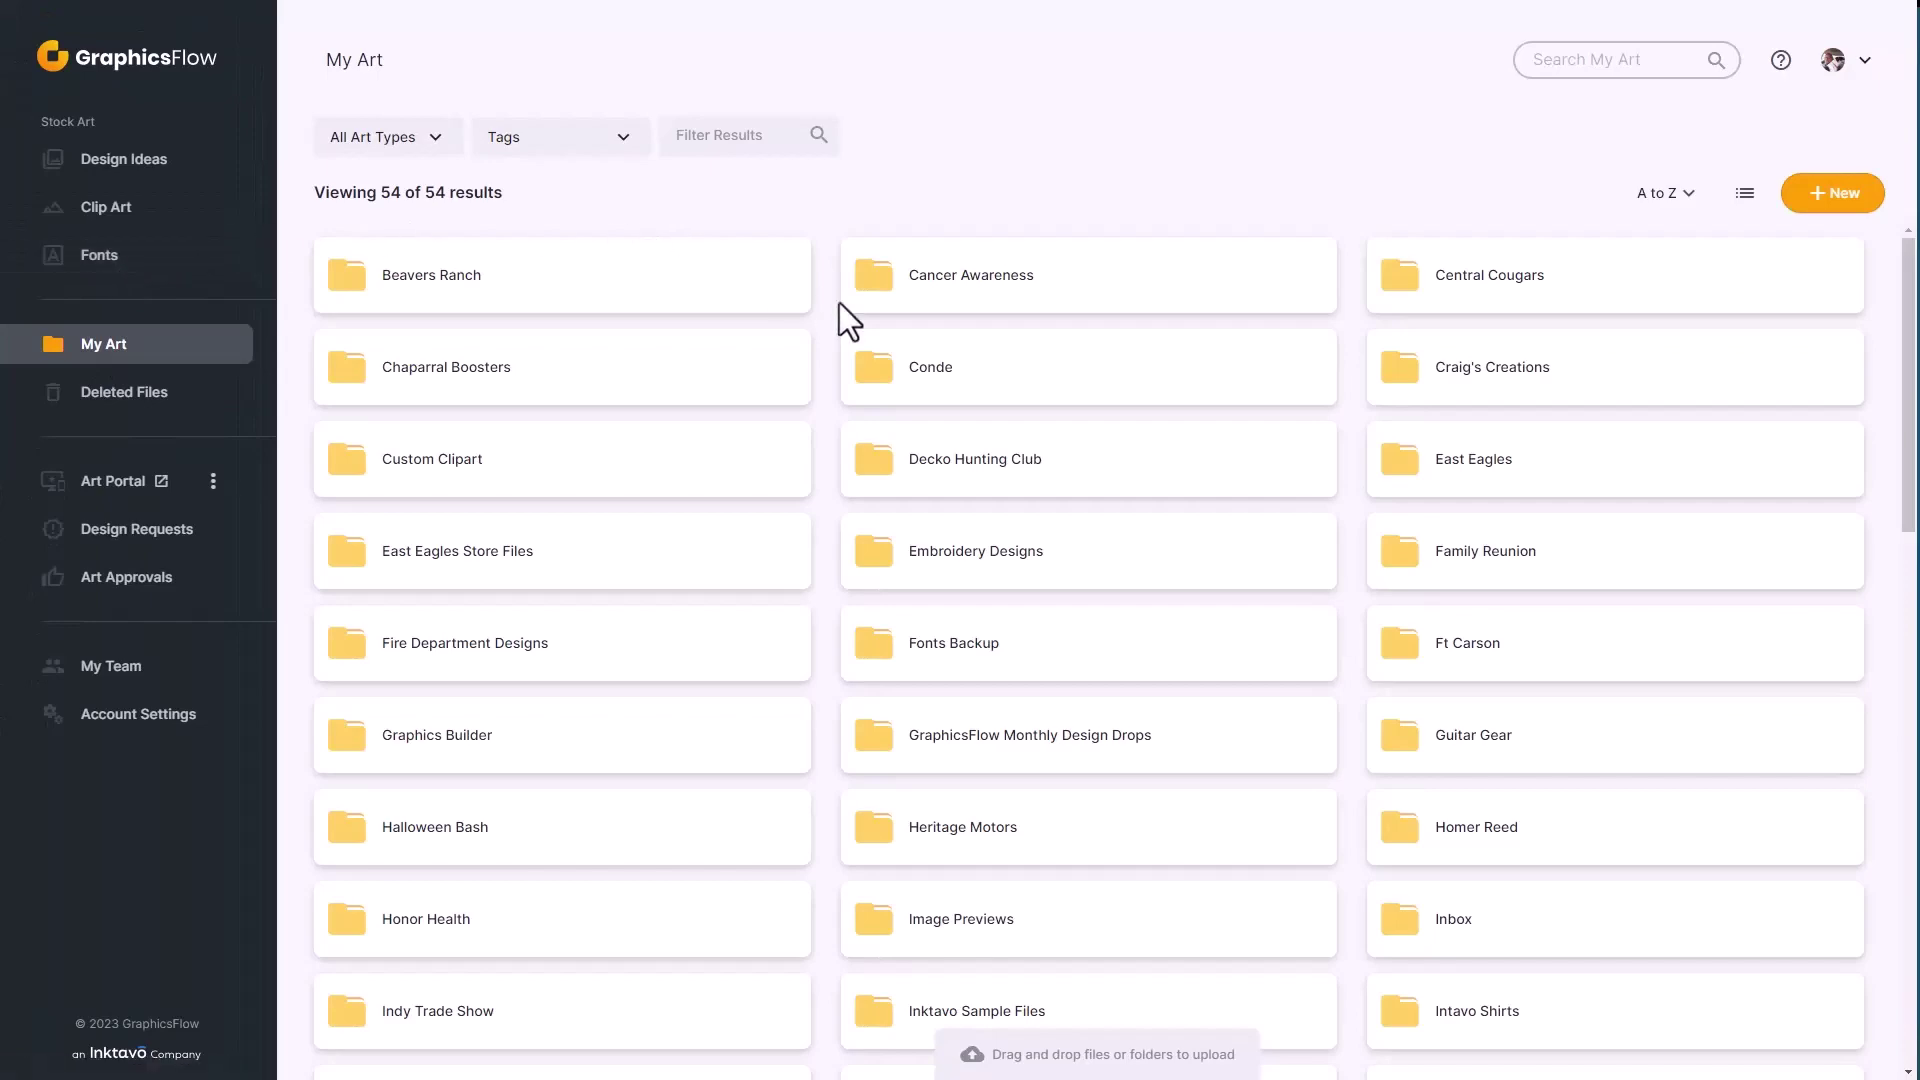
click(1479, 470)
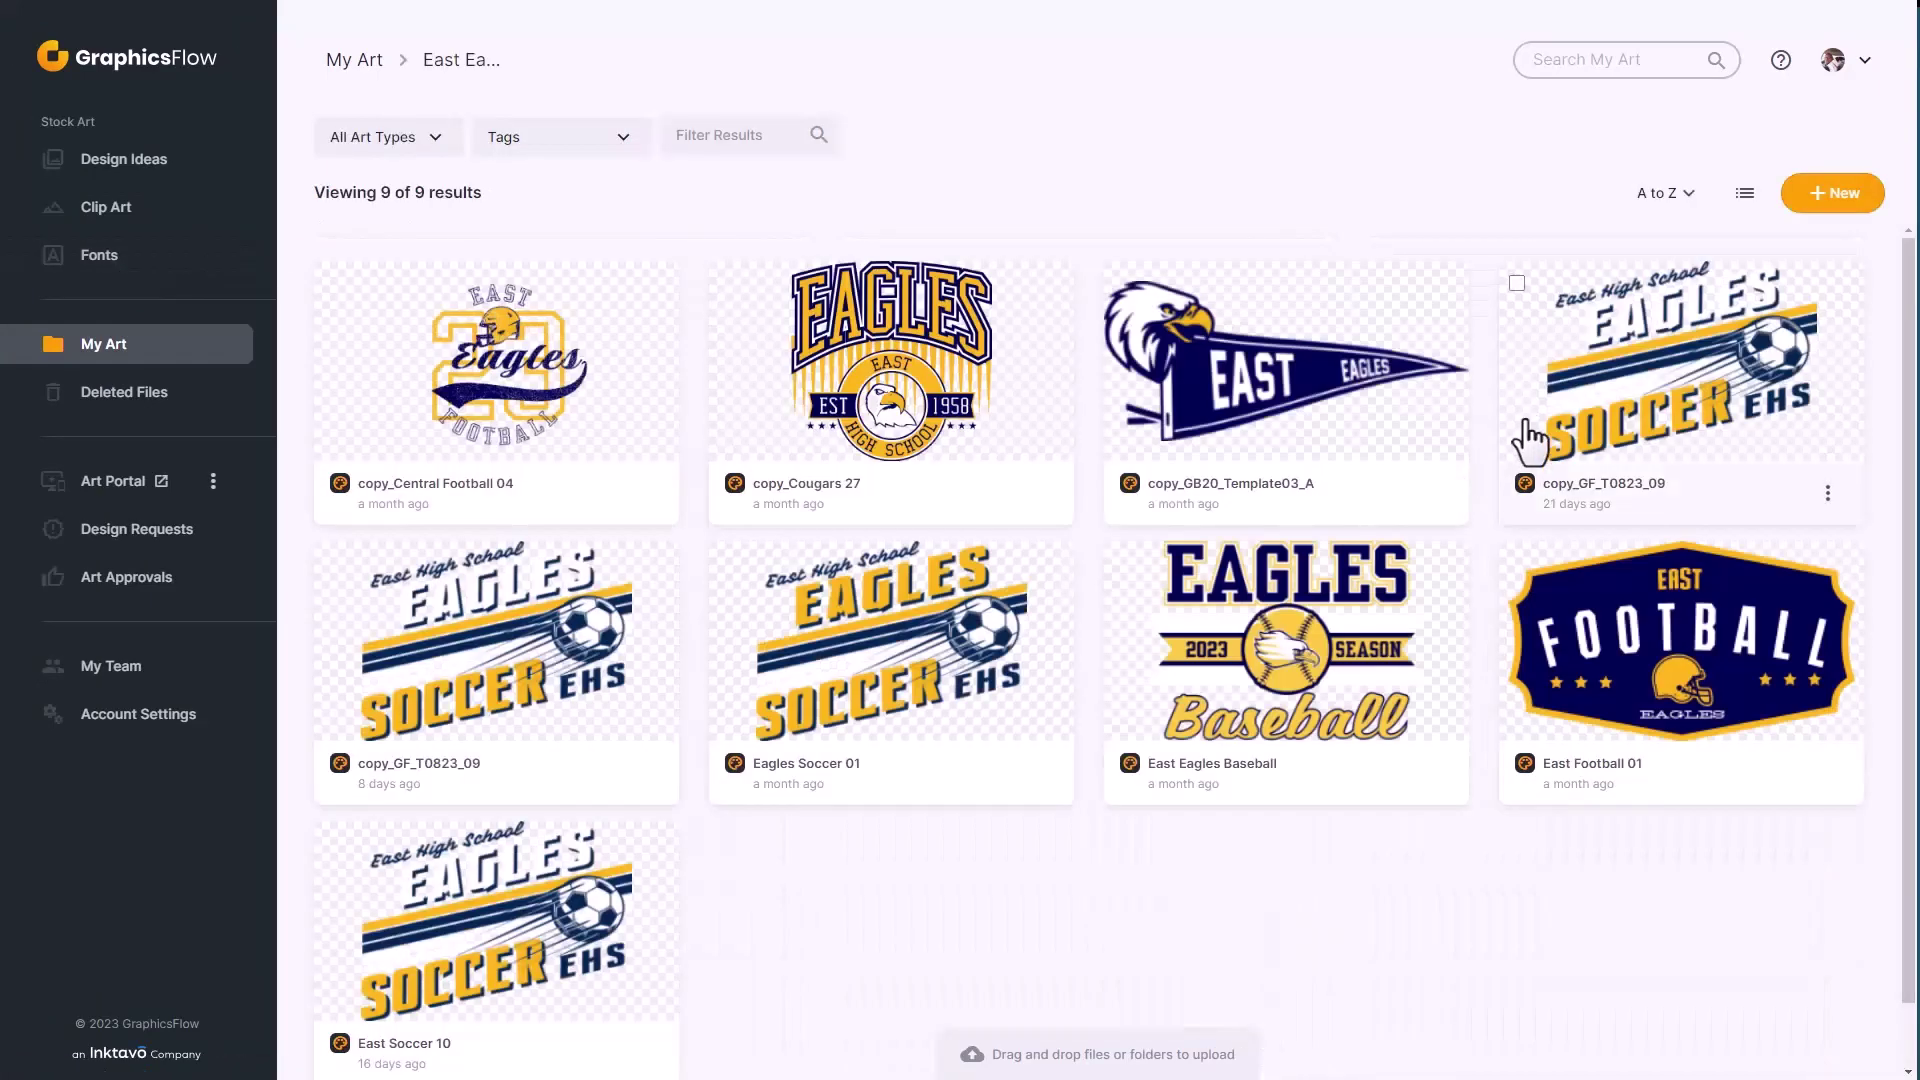
click(1510, 288)
click(1122, 282)
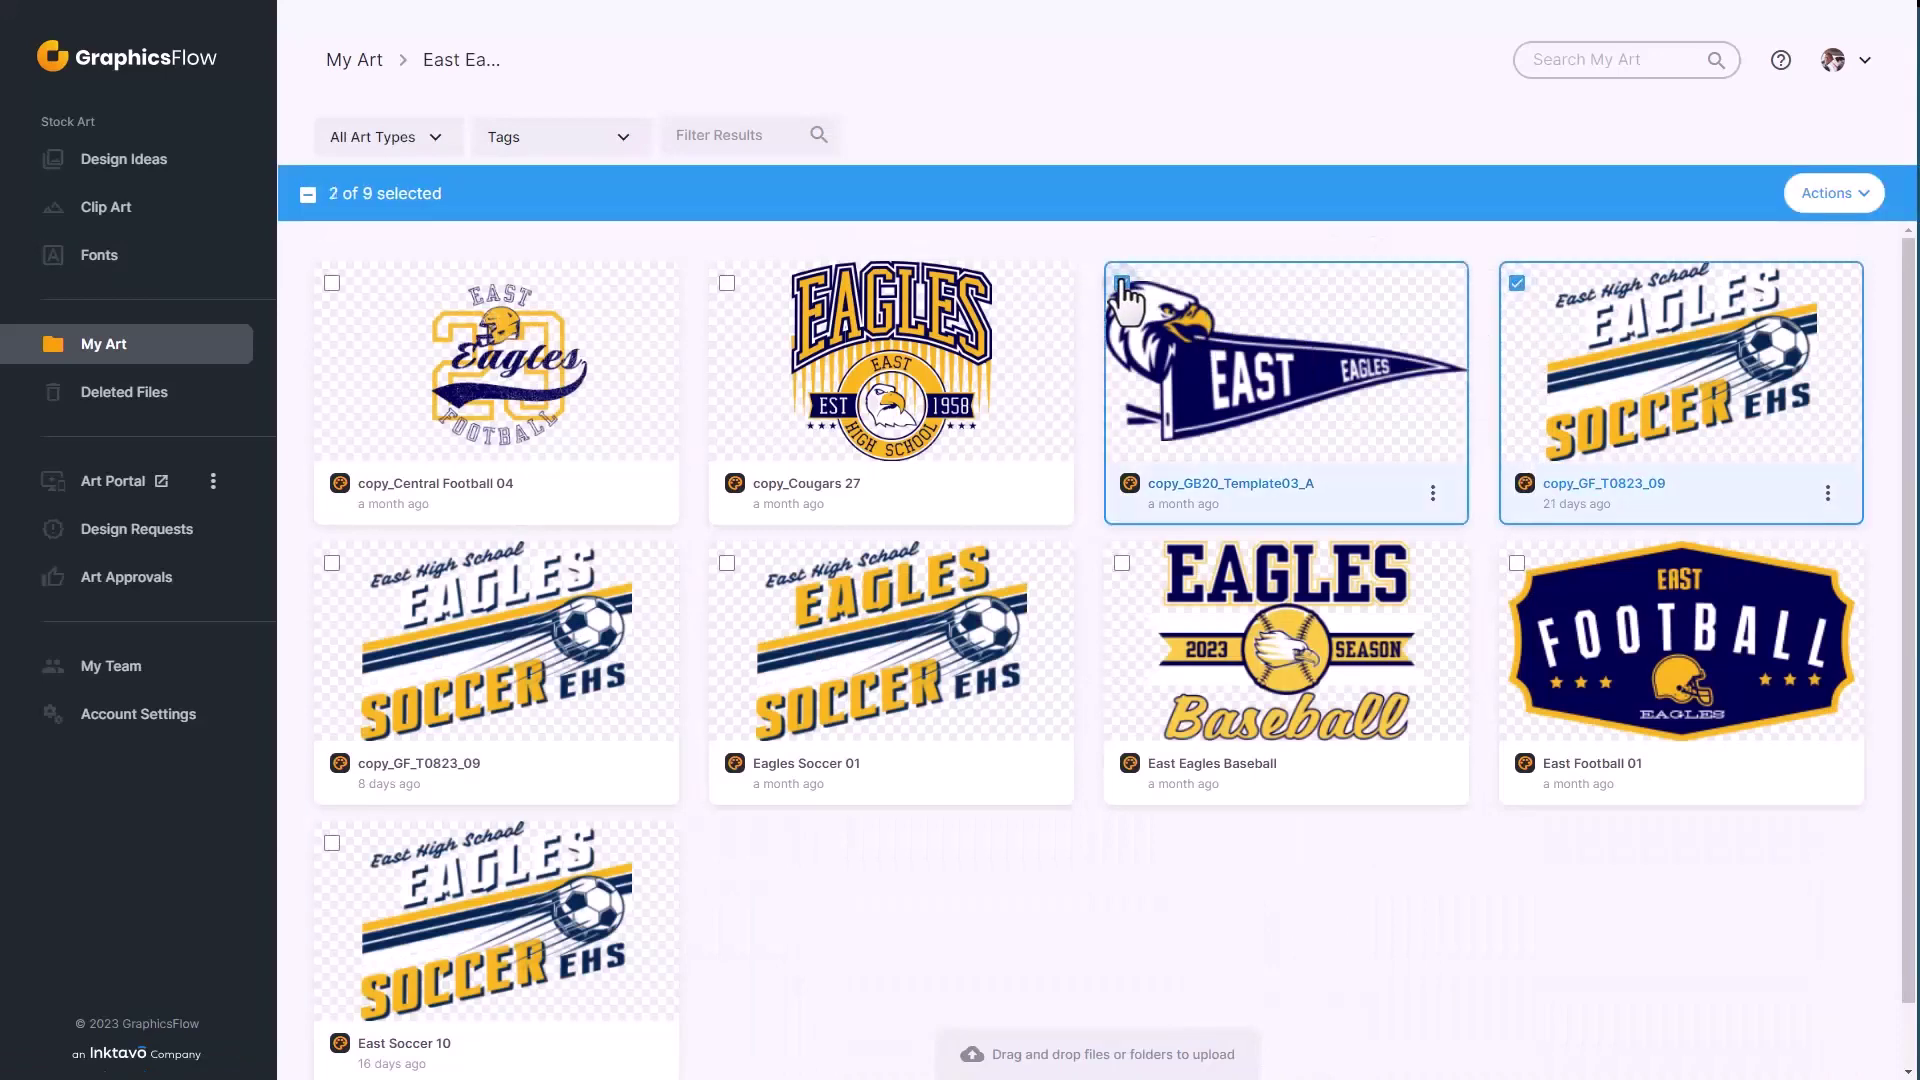
click(1864, 200)
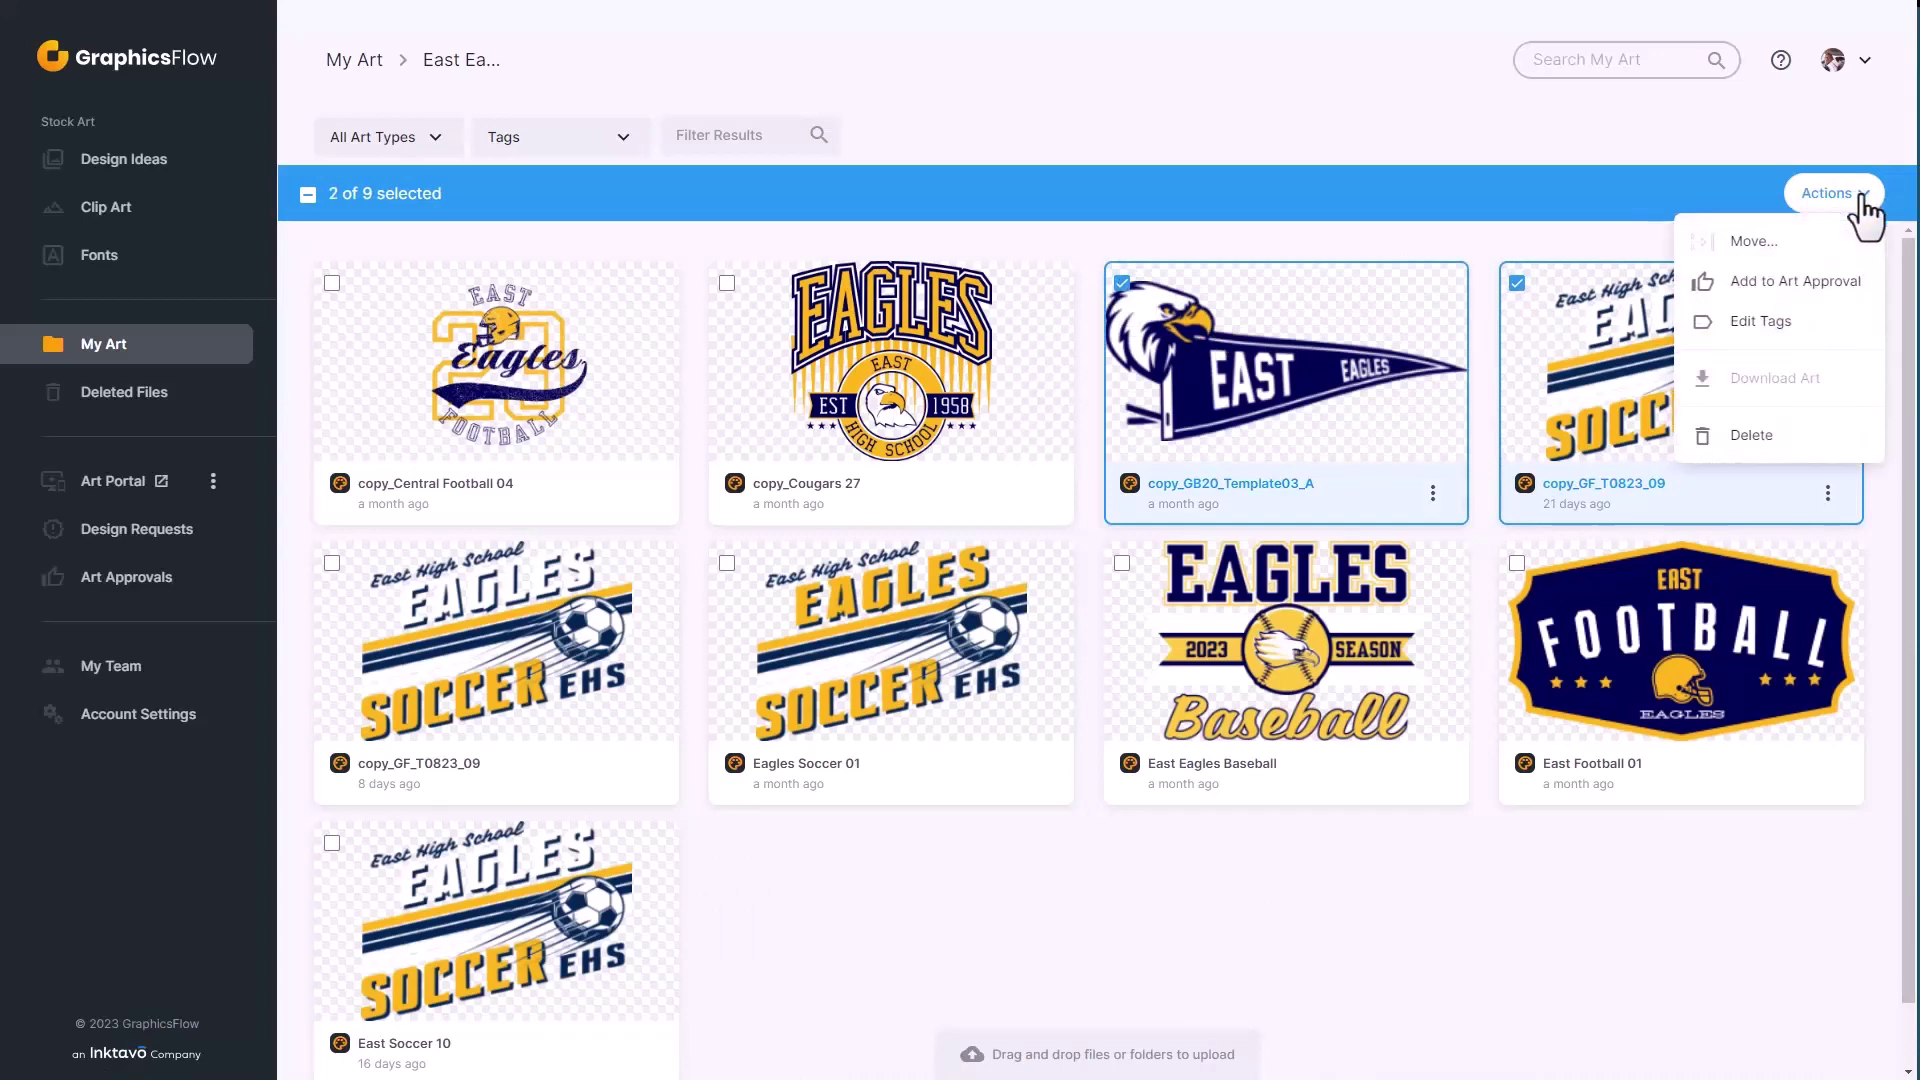
click(1767, 282)
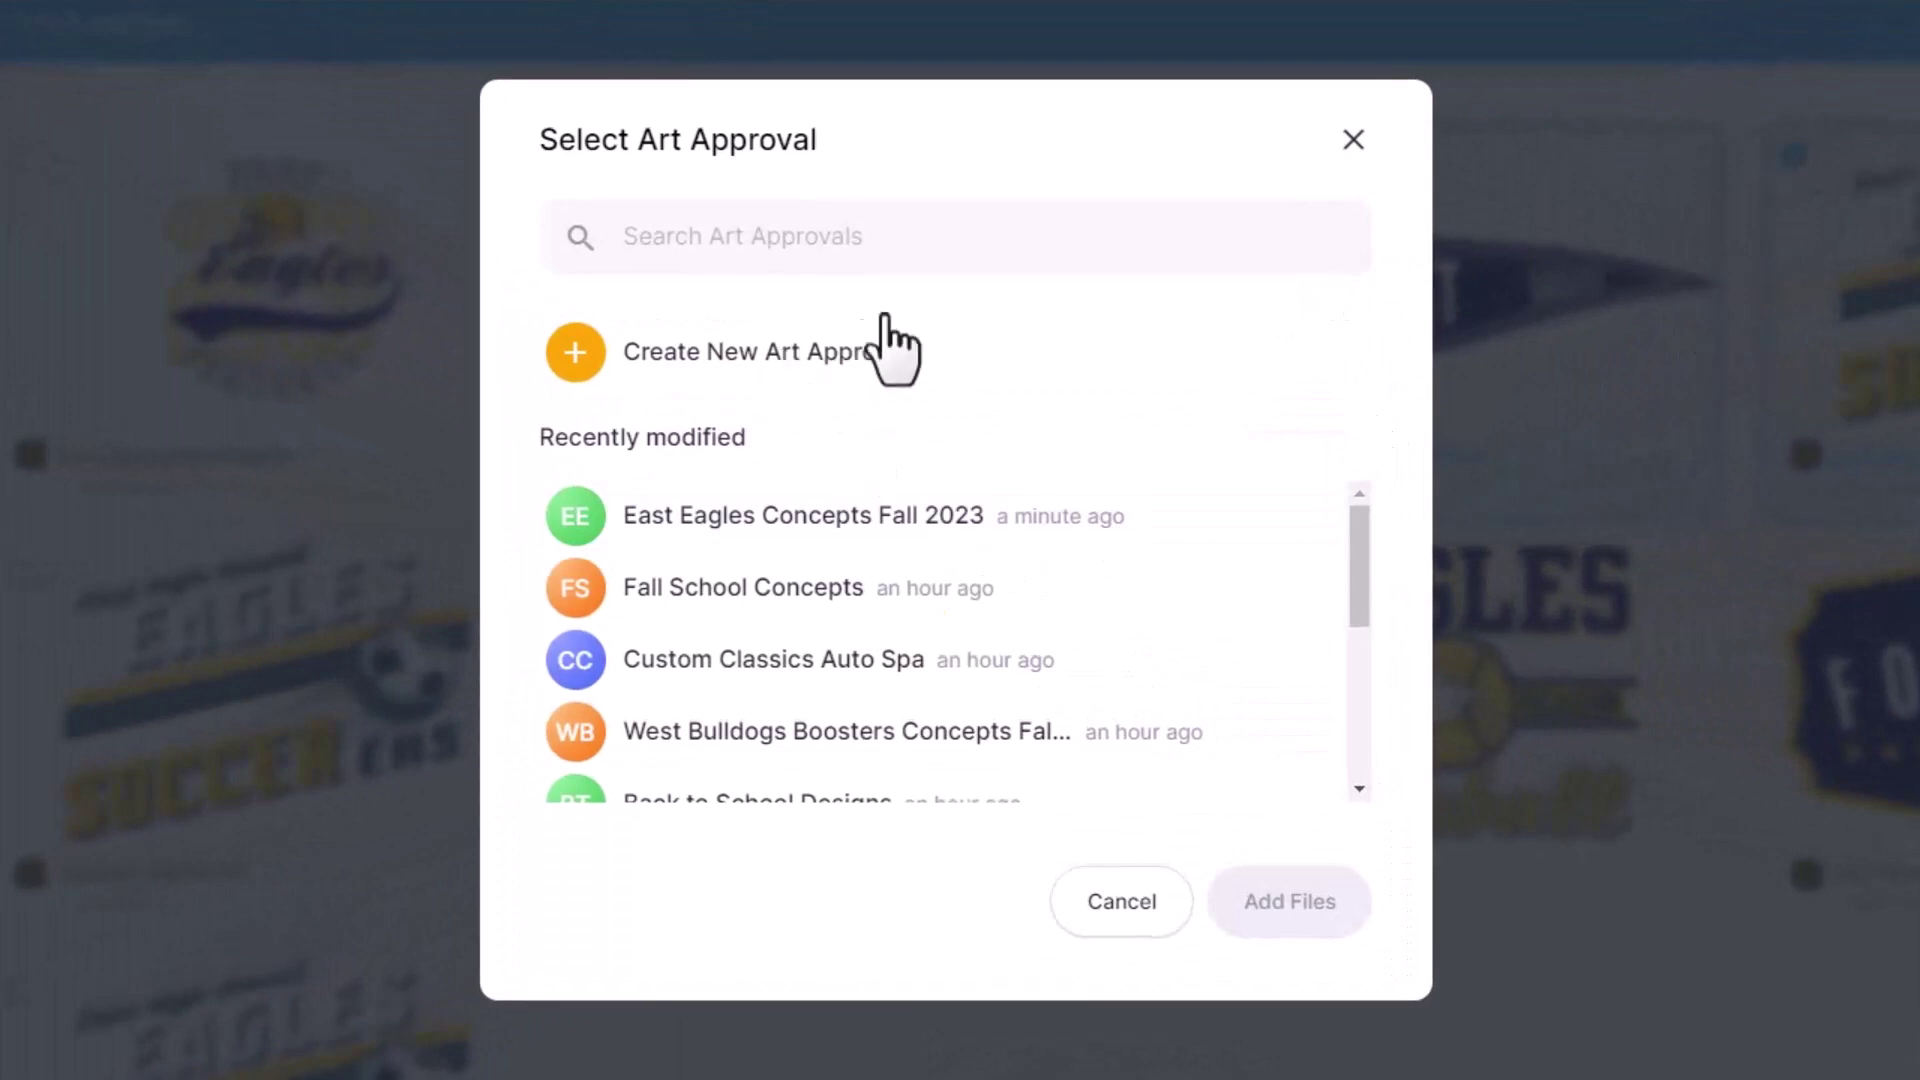
Create 'East Eagles Art Approval' assigned to the second team account, adding the selected artworks
click(885, 320)
click(683, 410)
text(East Eagles Art Approval)
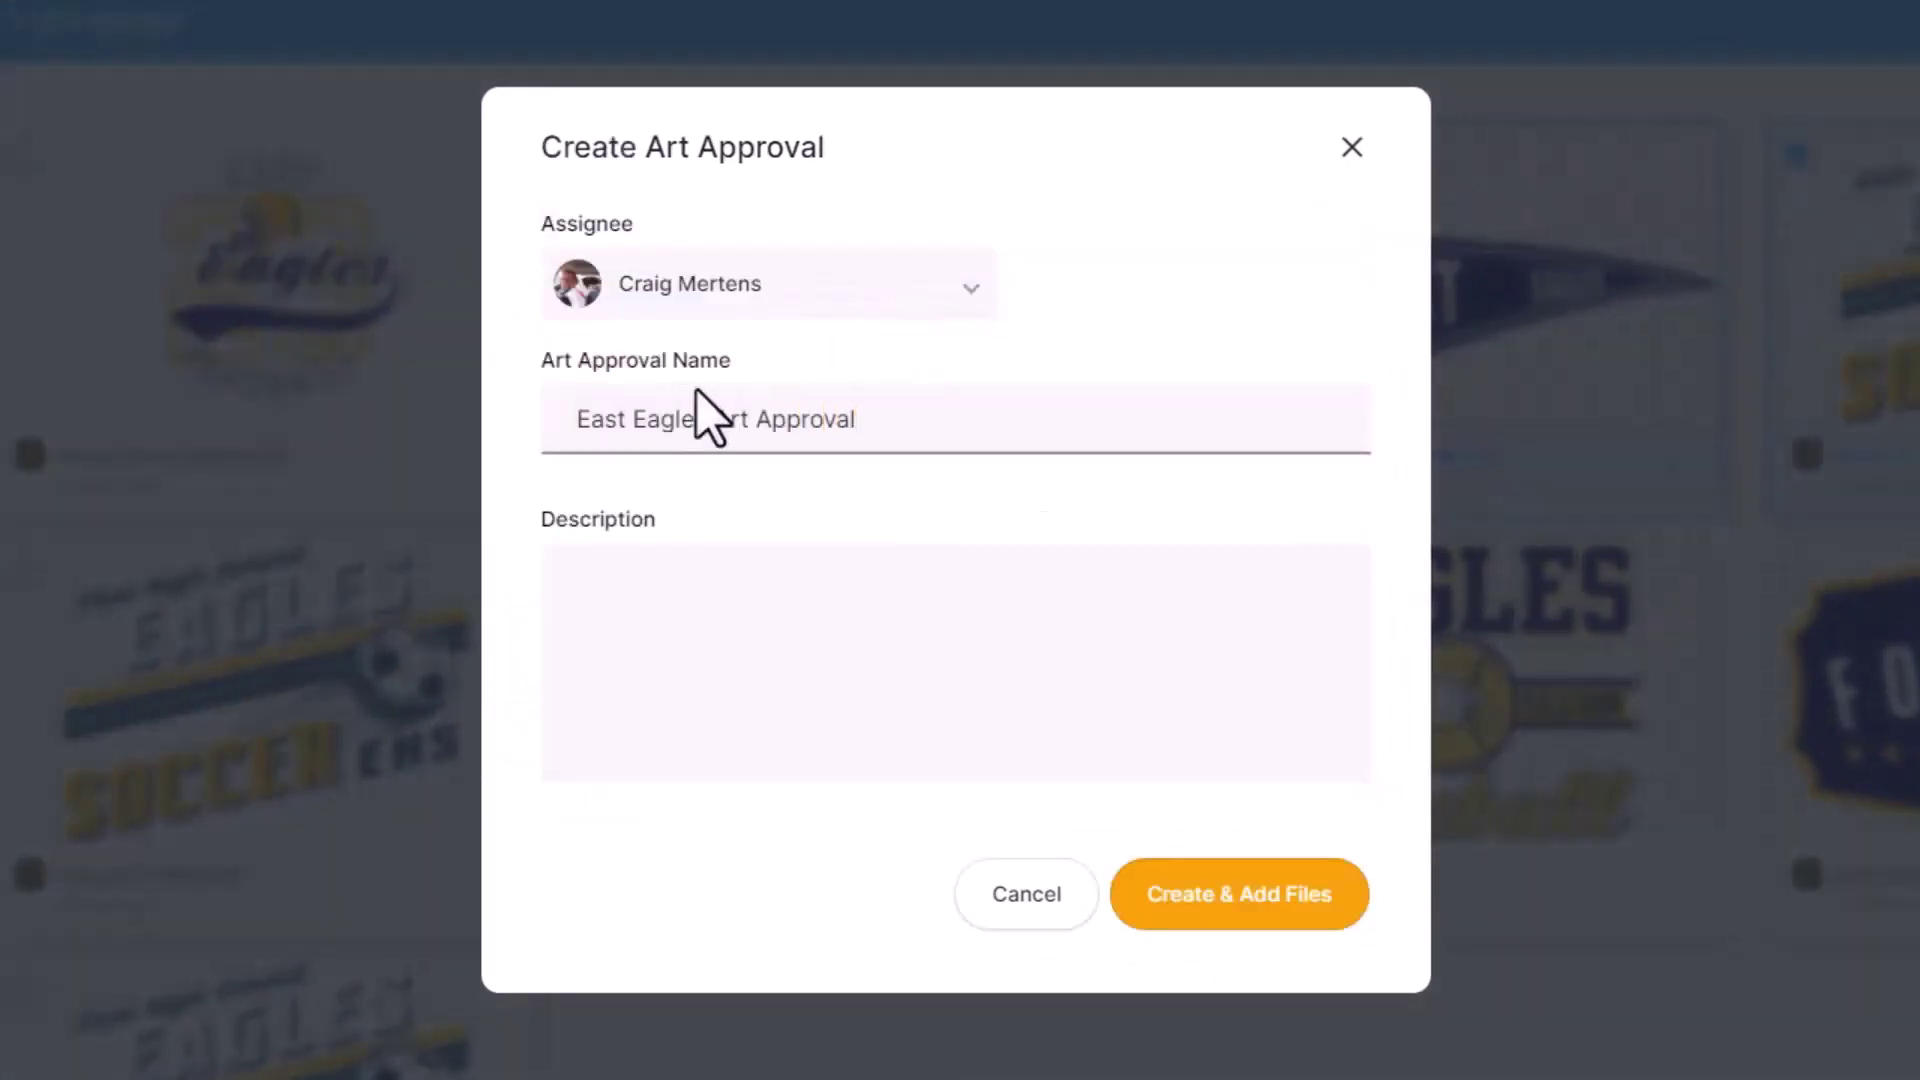
click(967, 300)
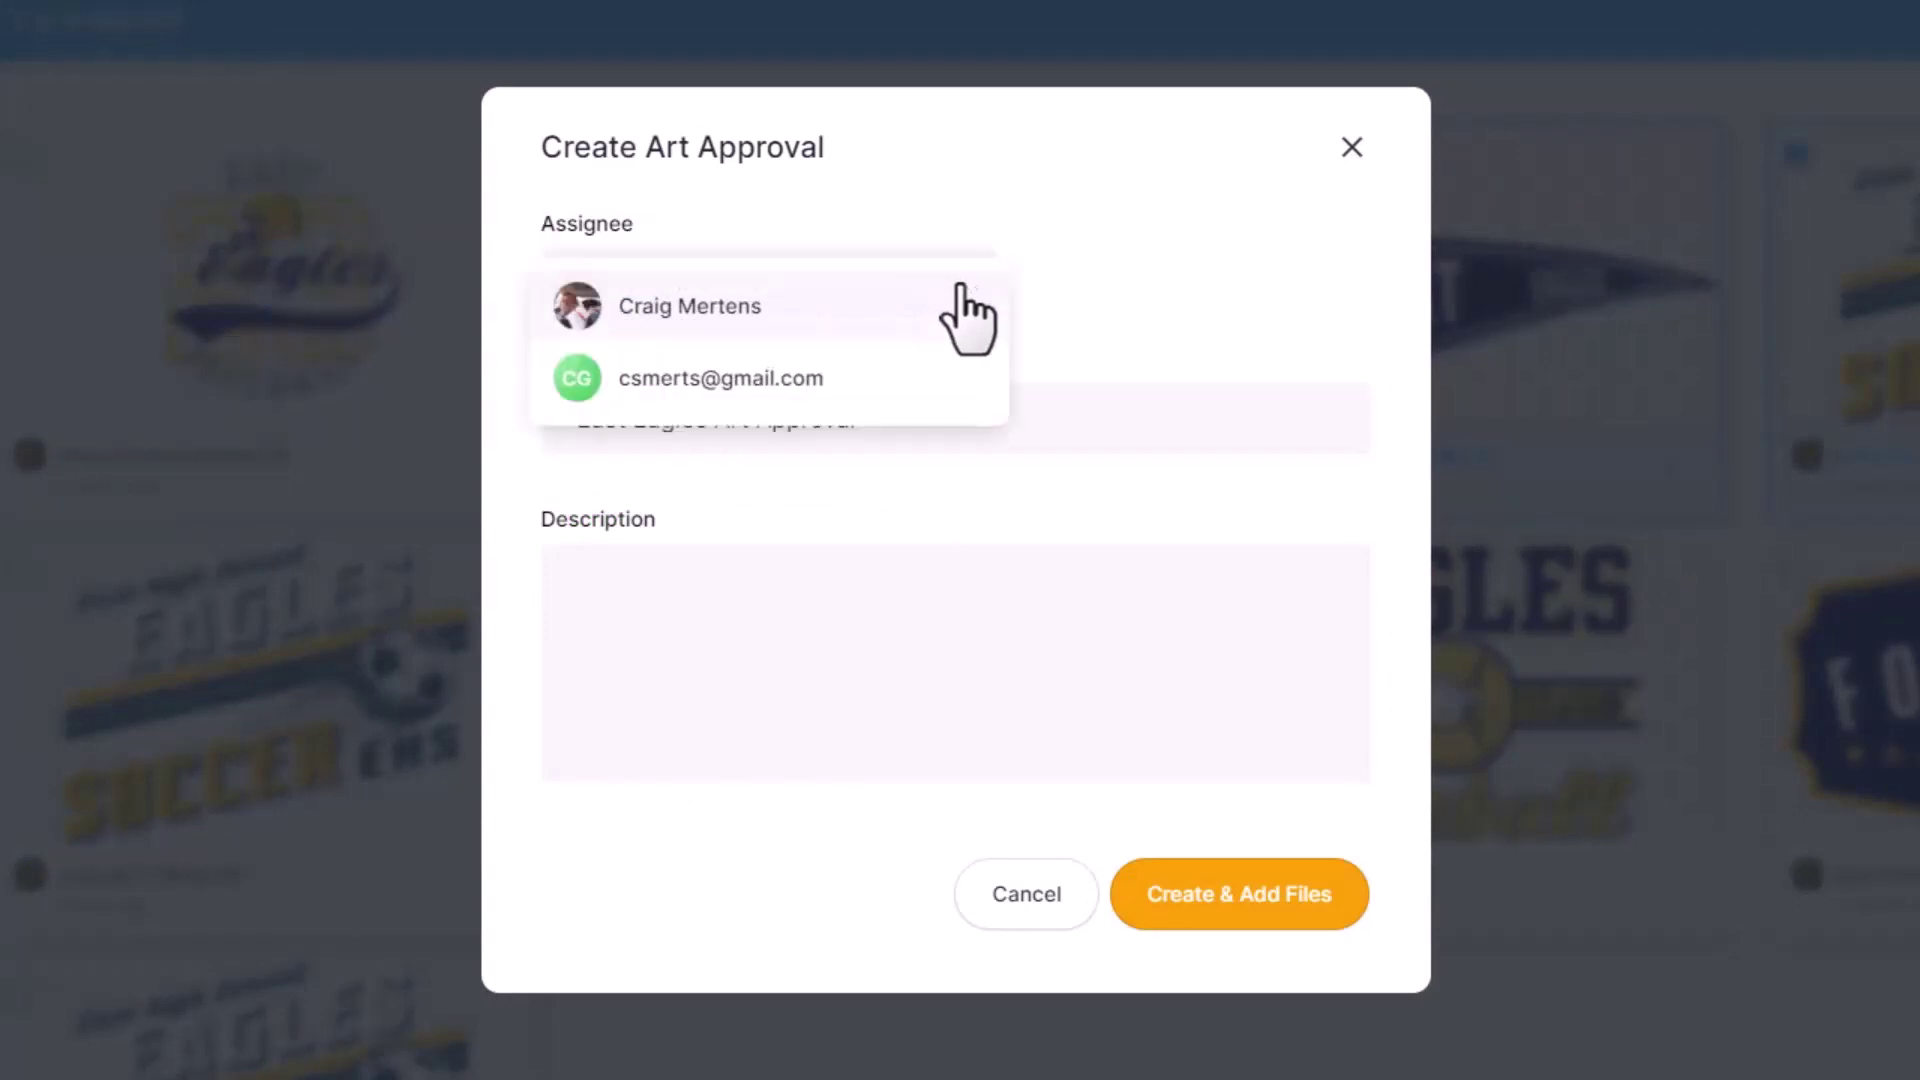
click(836, 378)
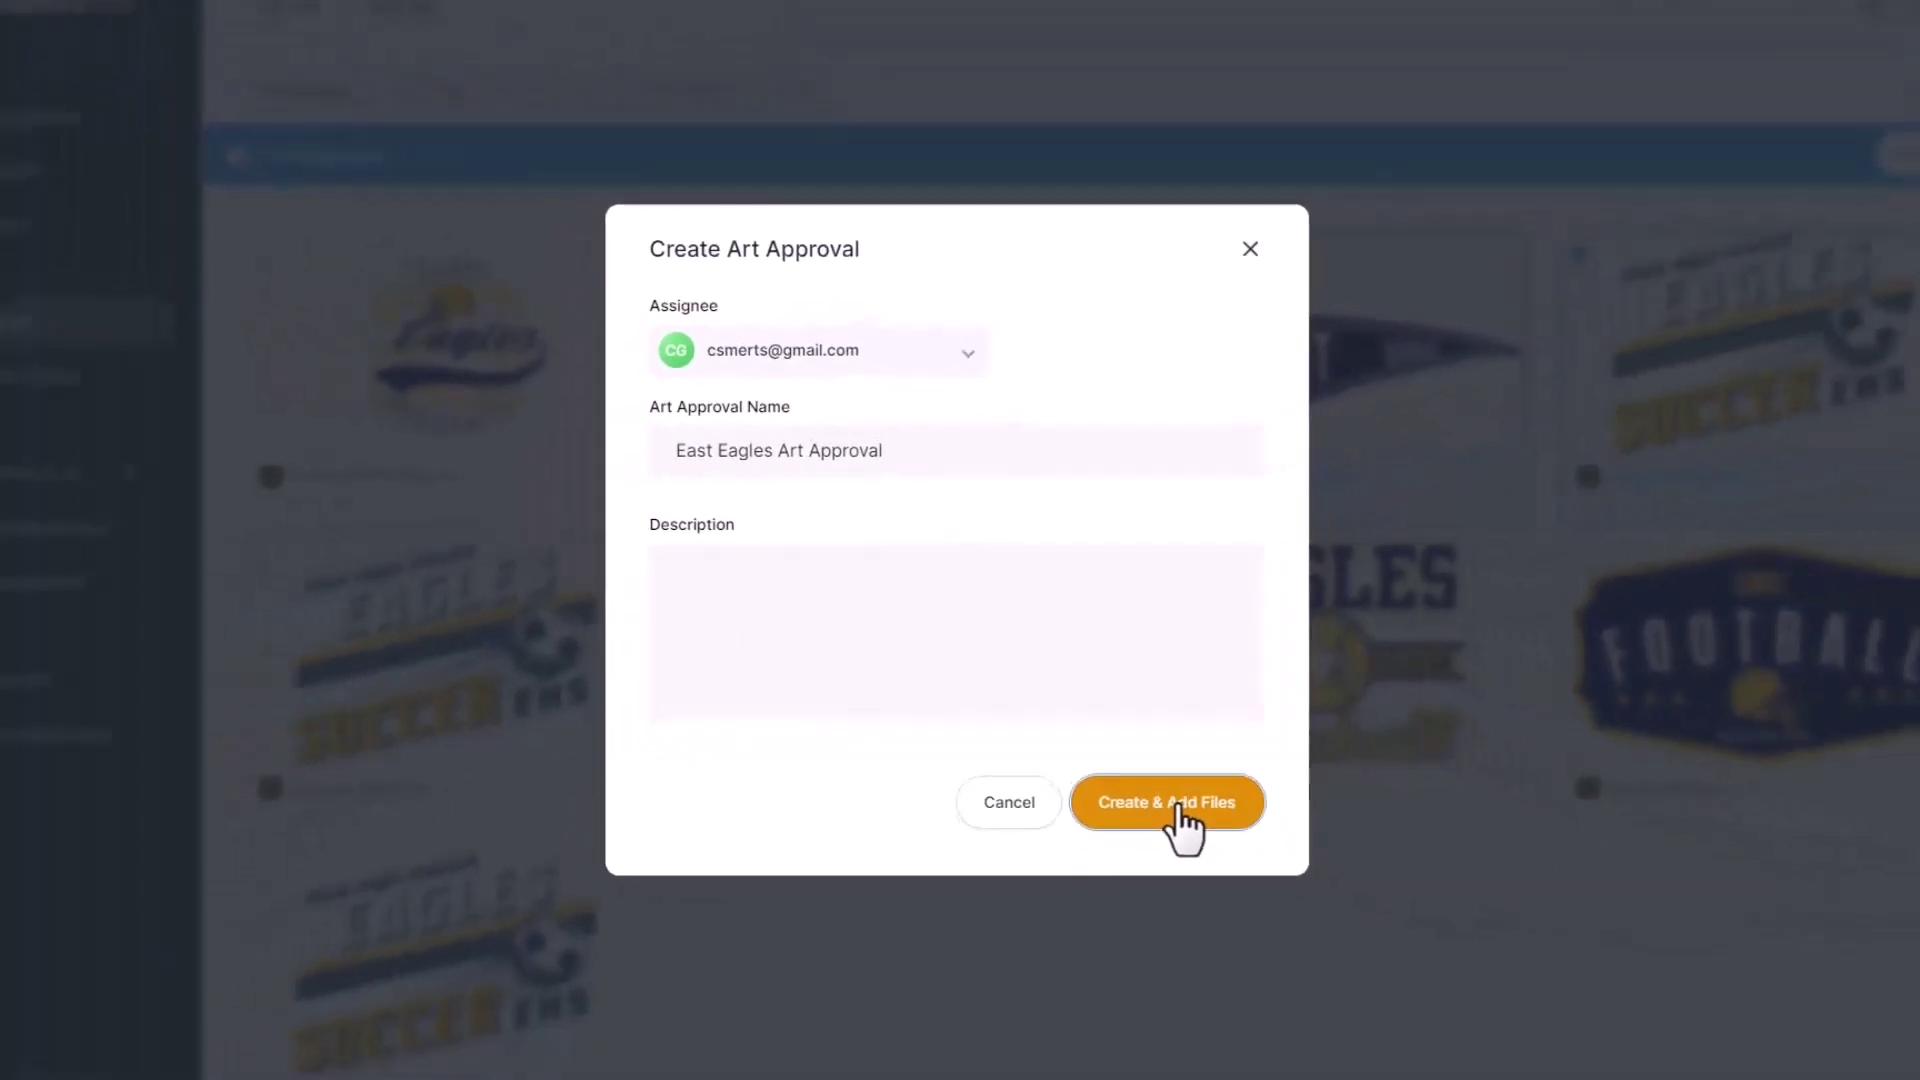
click(1180, 806)
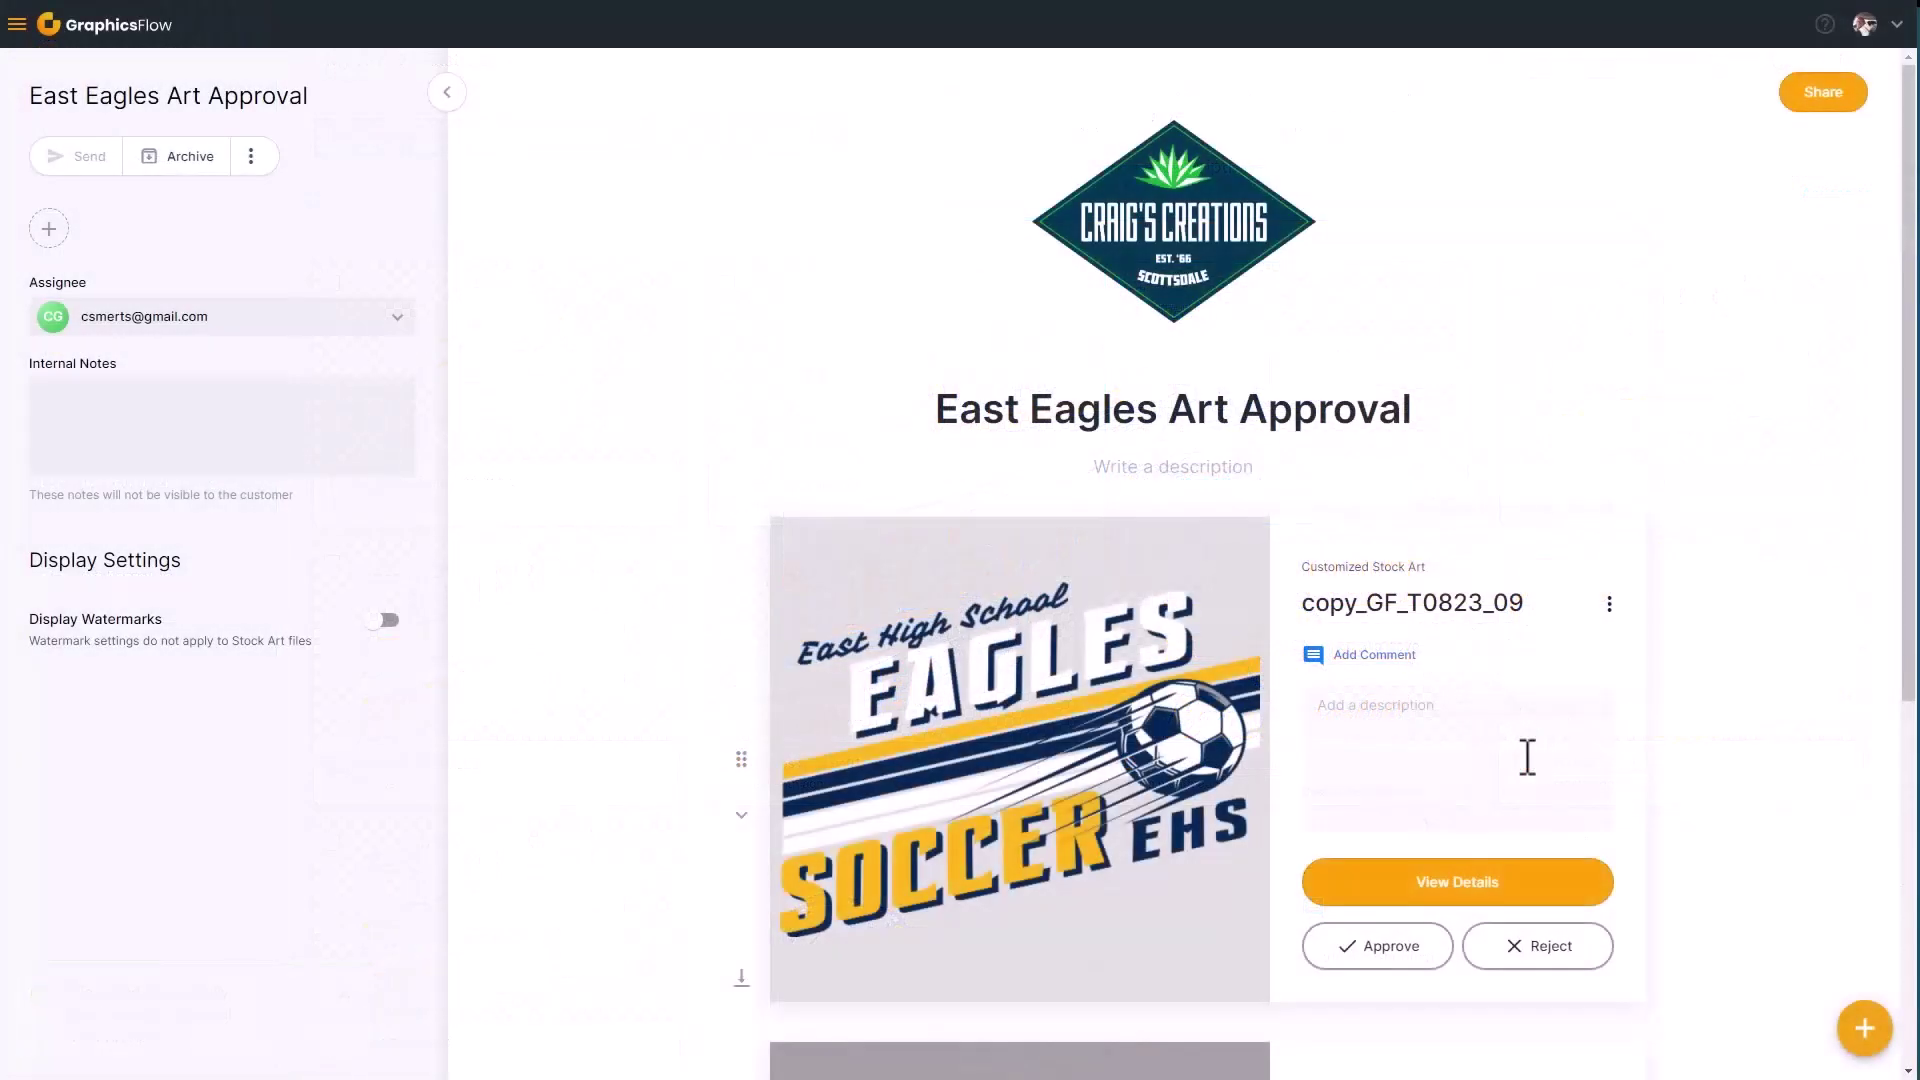
Look at the Invite Collaborators sharing options for the approval, then dismiss them
click(1858, 114)
click(1750, 142)
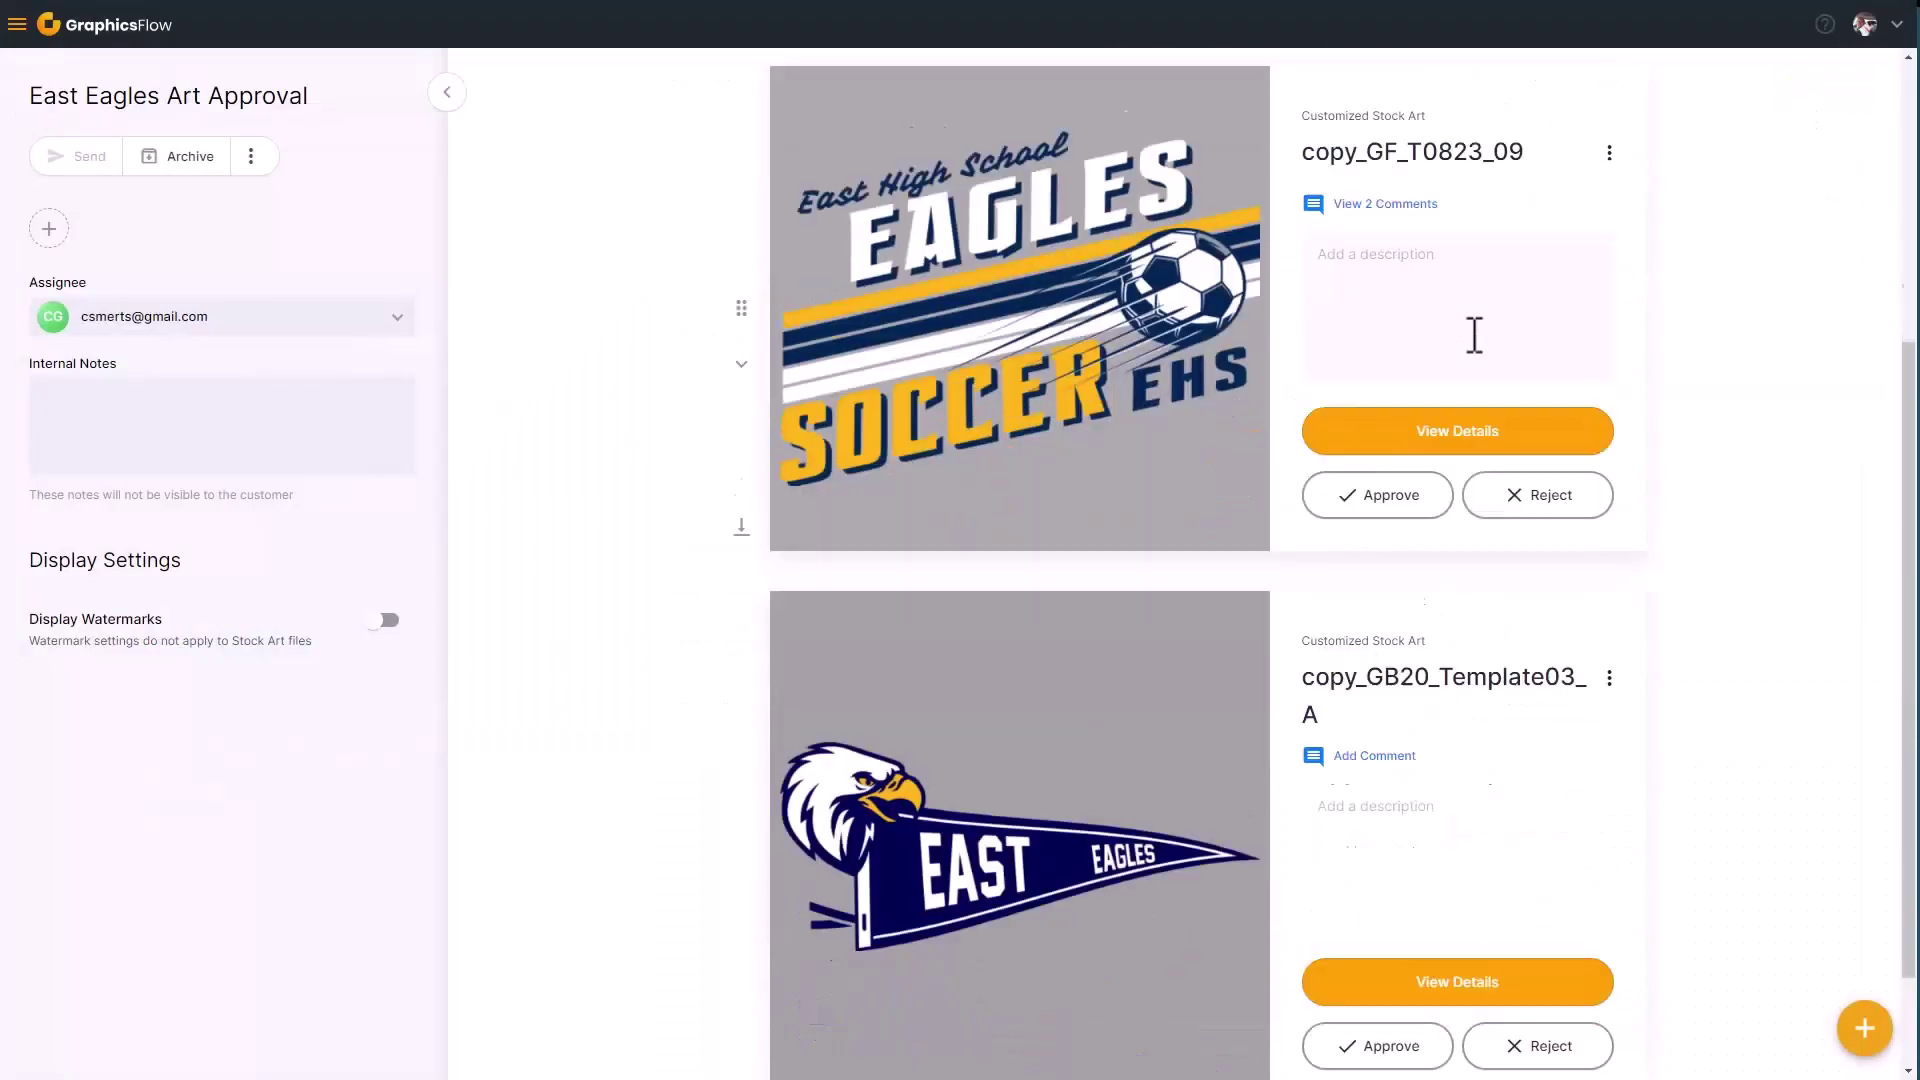
click(1376, 470)
scroll(1499, 700, down, 3)
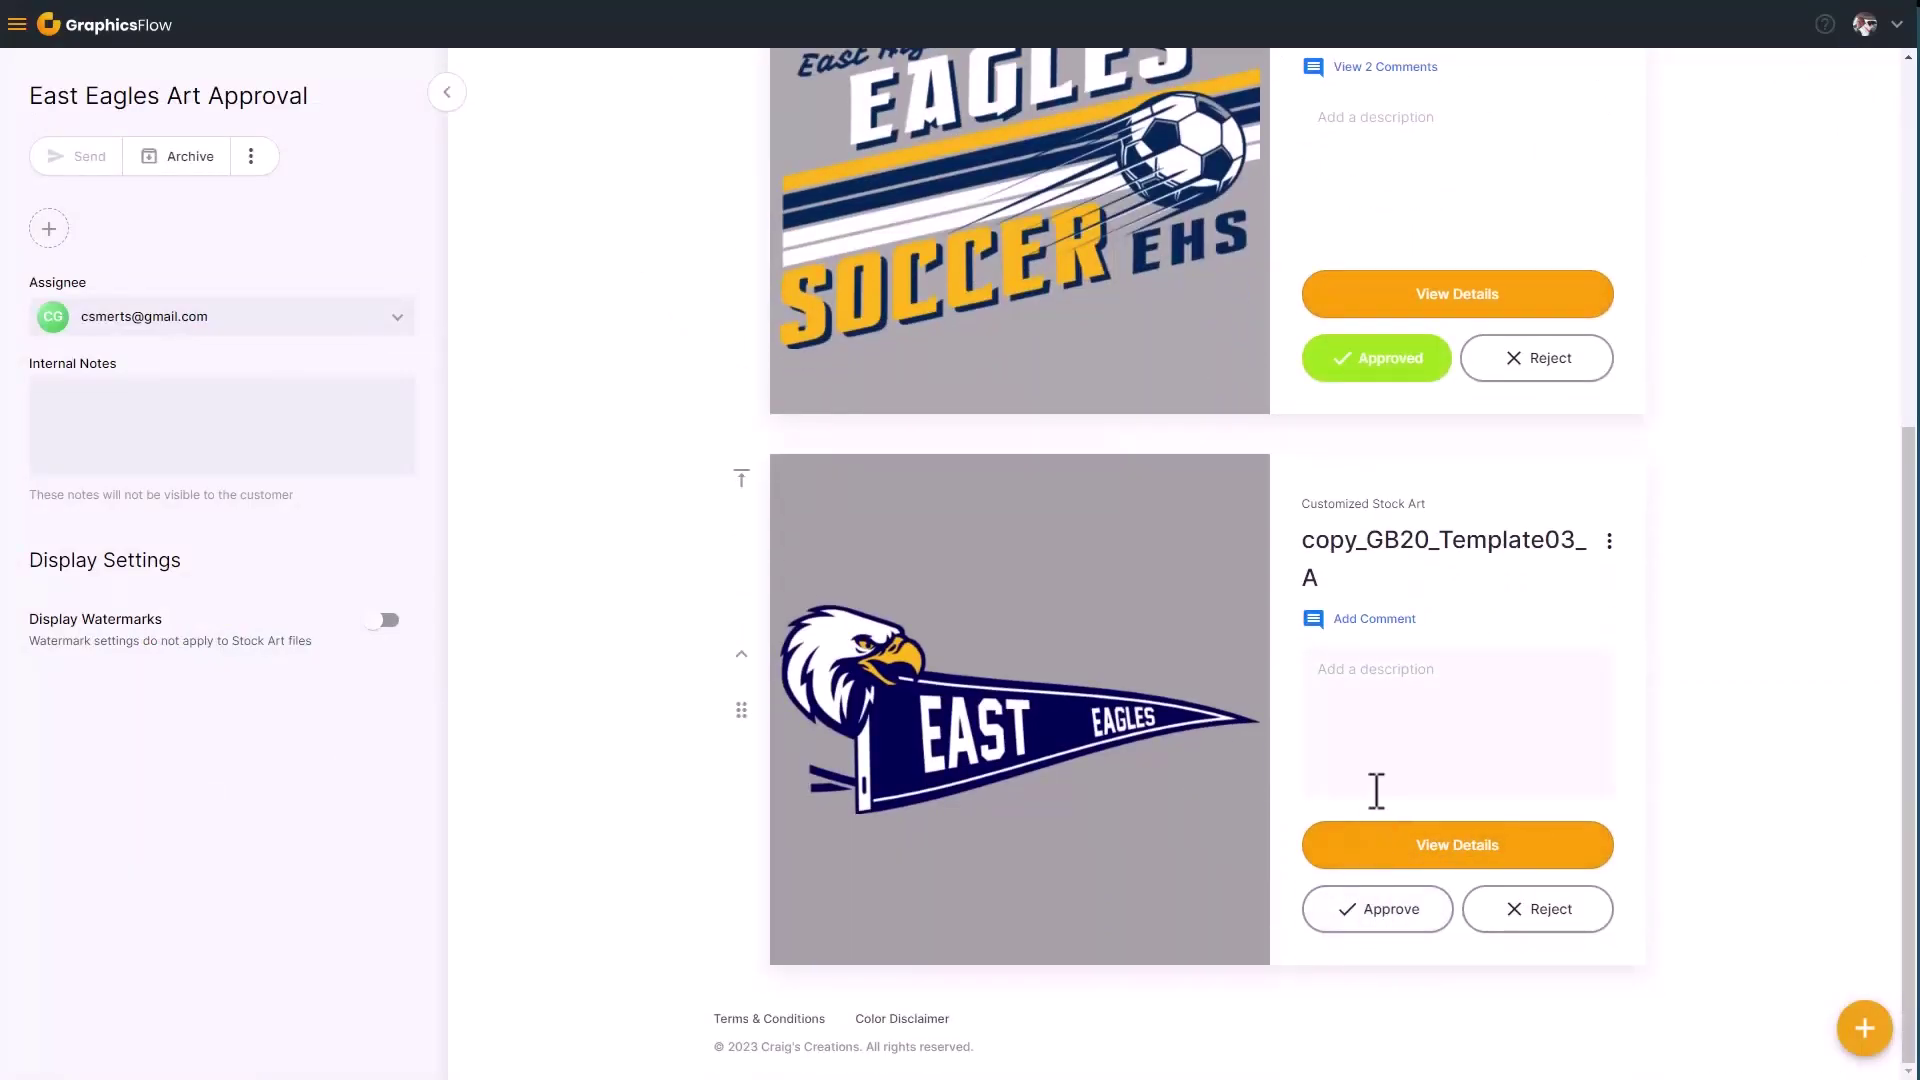
Approve the East Eagles pennant artwork, agreeing to the terms and conditions
click(1389, 918)
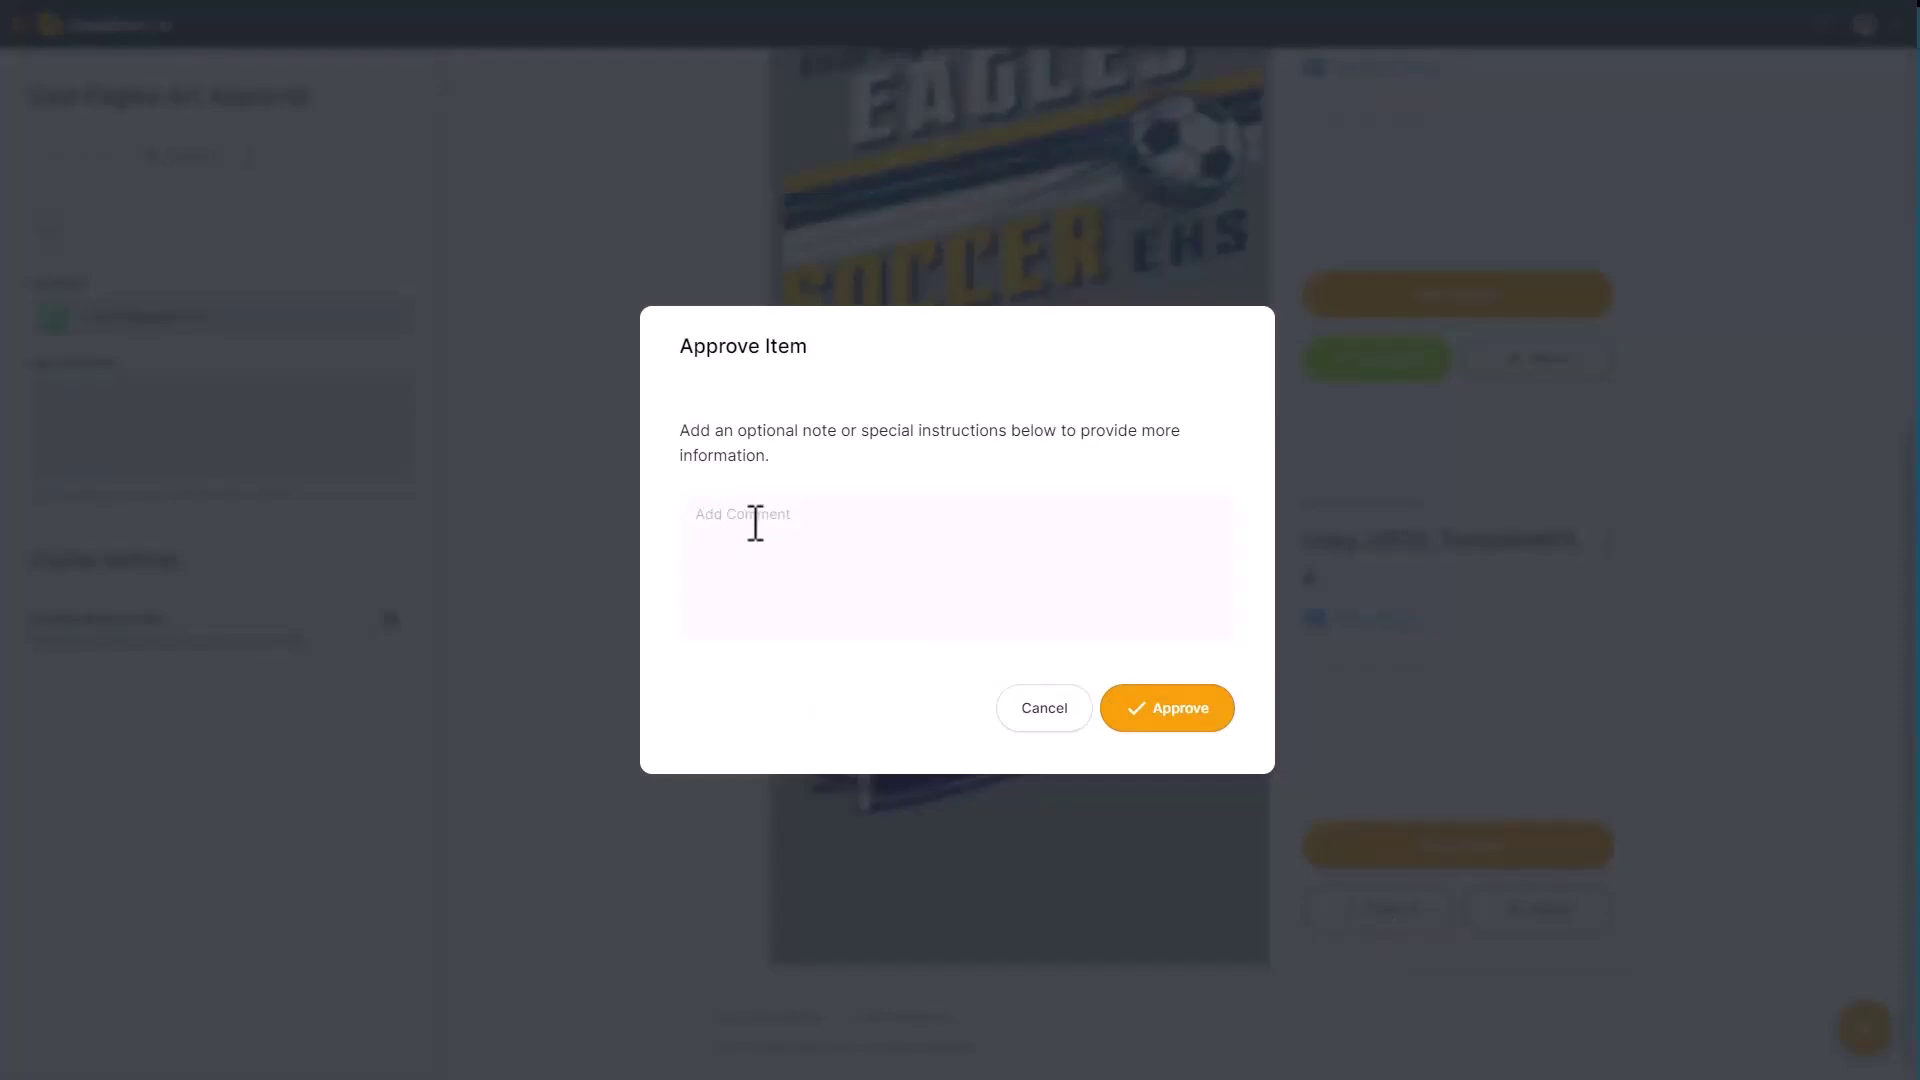
click(1178, 716)
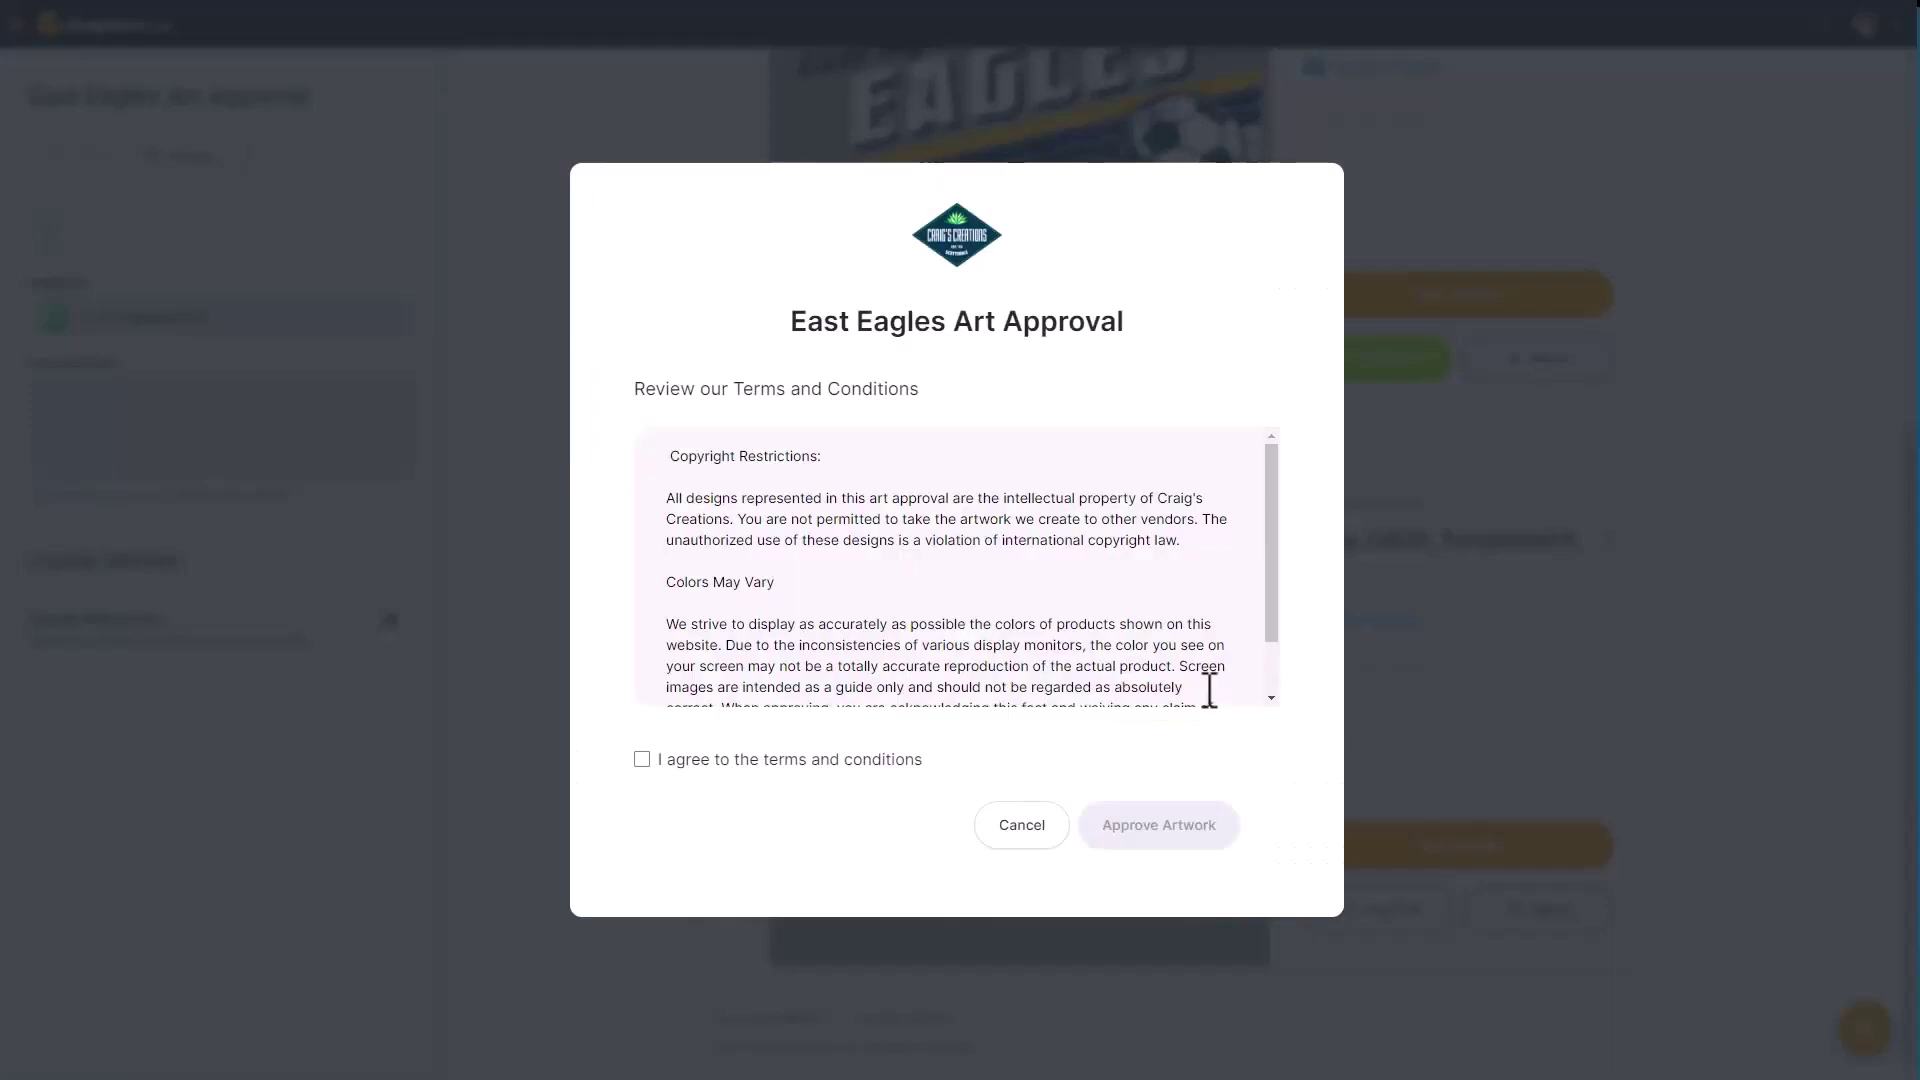
scroll(1209, 685, down, 2)
click(642, 758)
click(1179, 844)
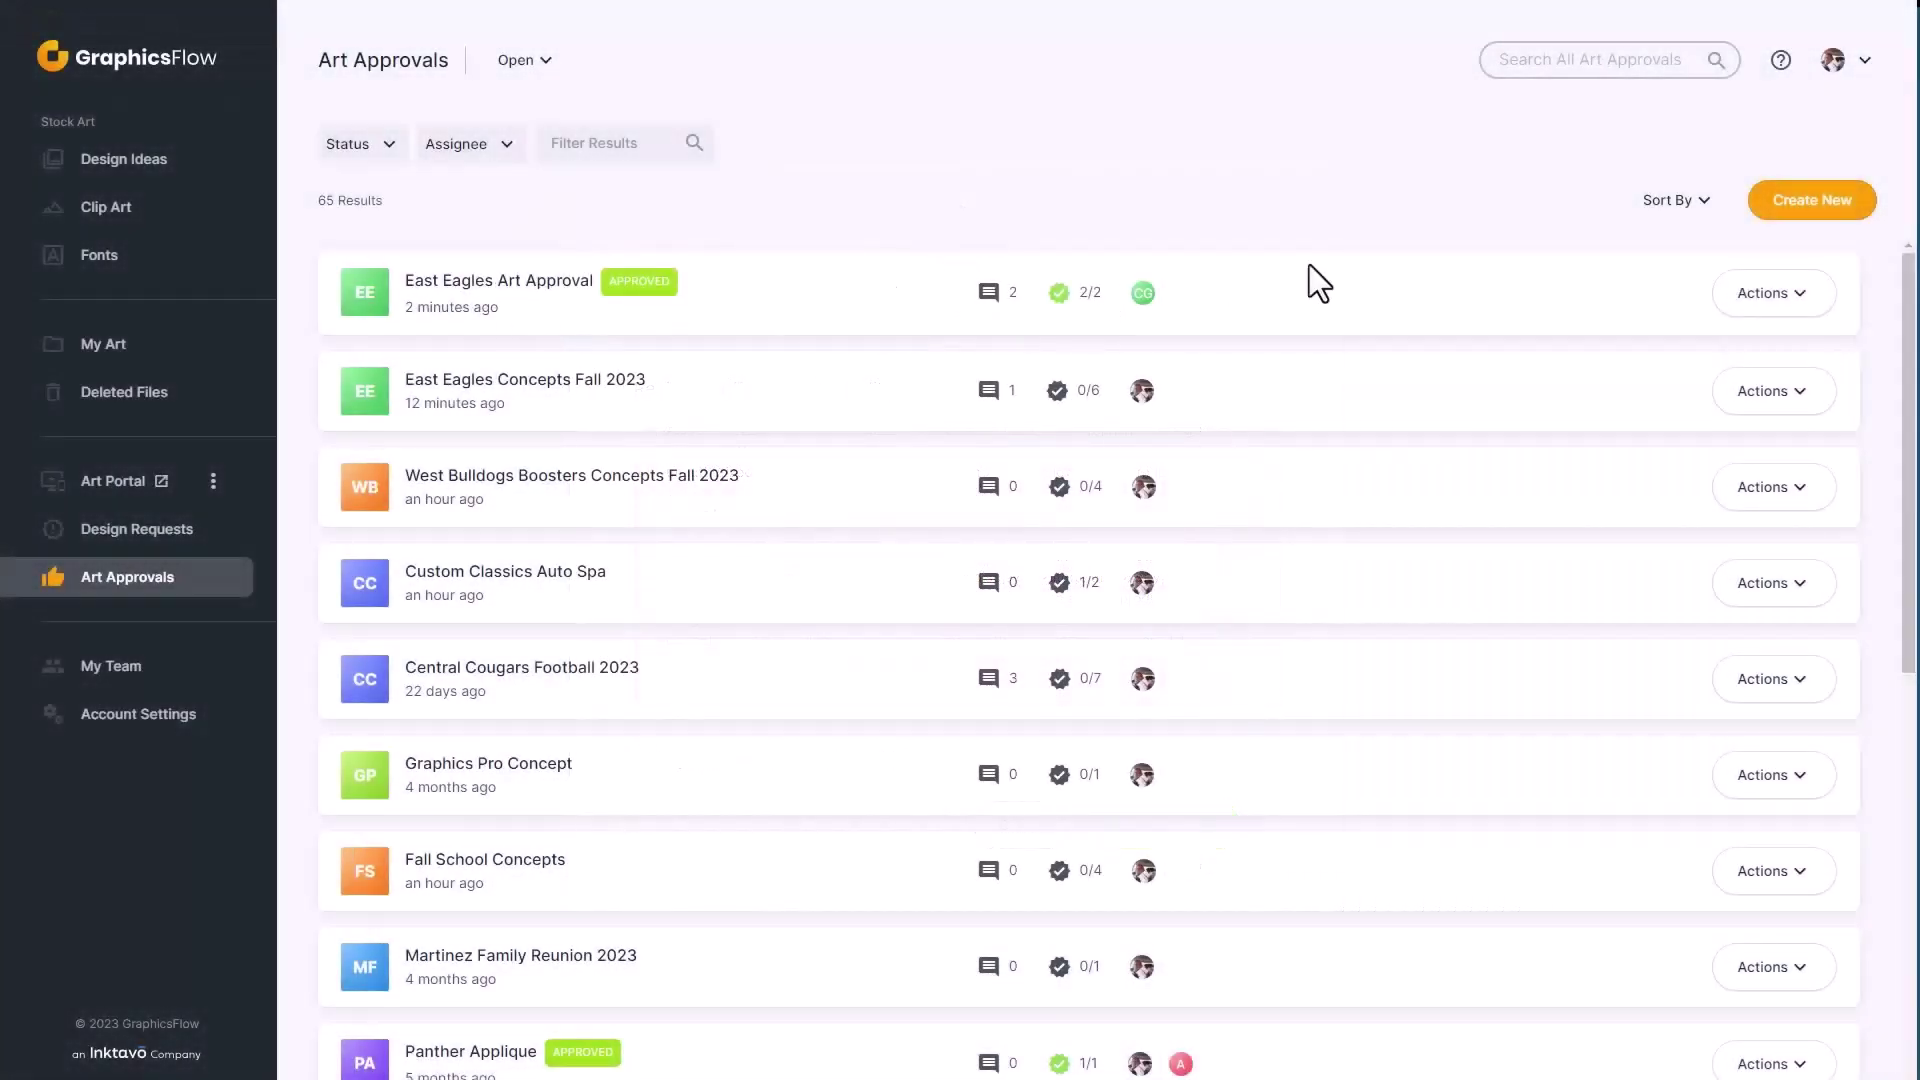
Archive East Eagles Art Approval from its Actions menu and switch the status filter from Open to Archived
click(1794, 299)
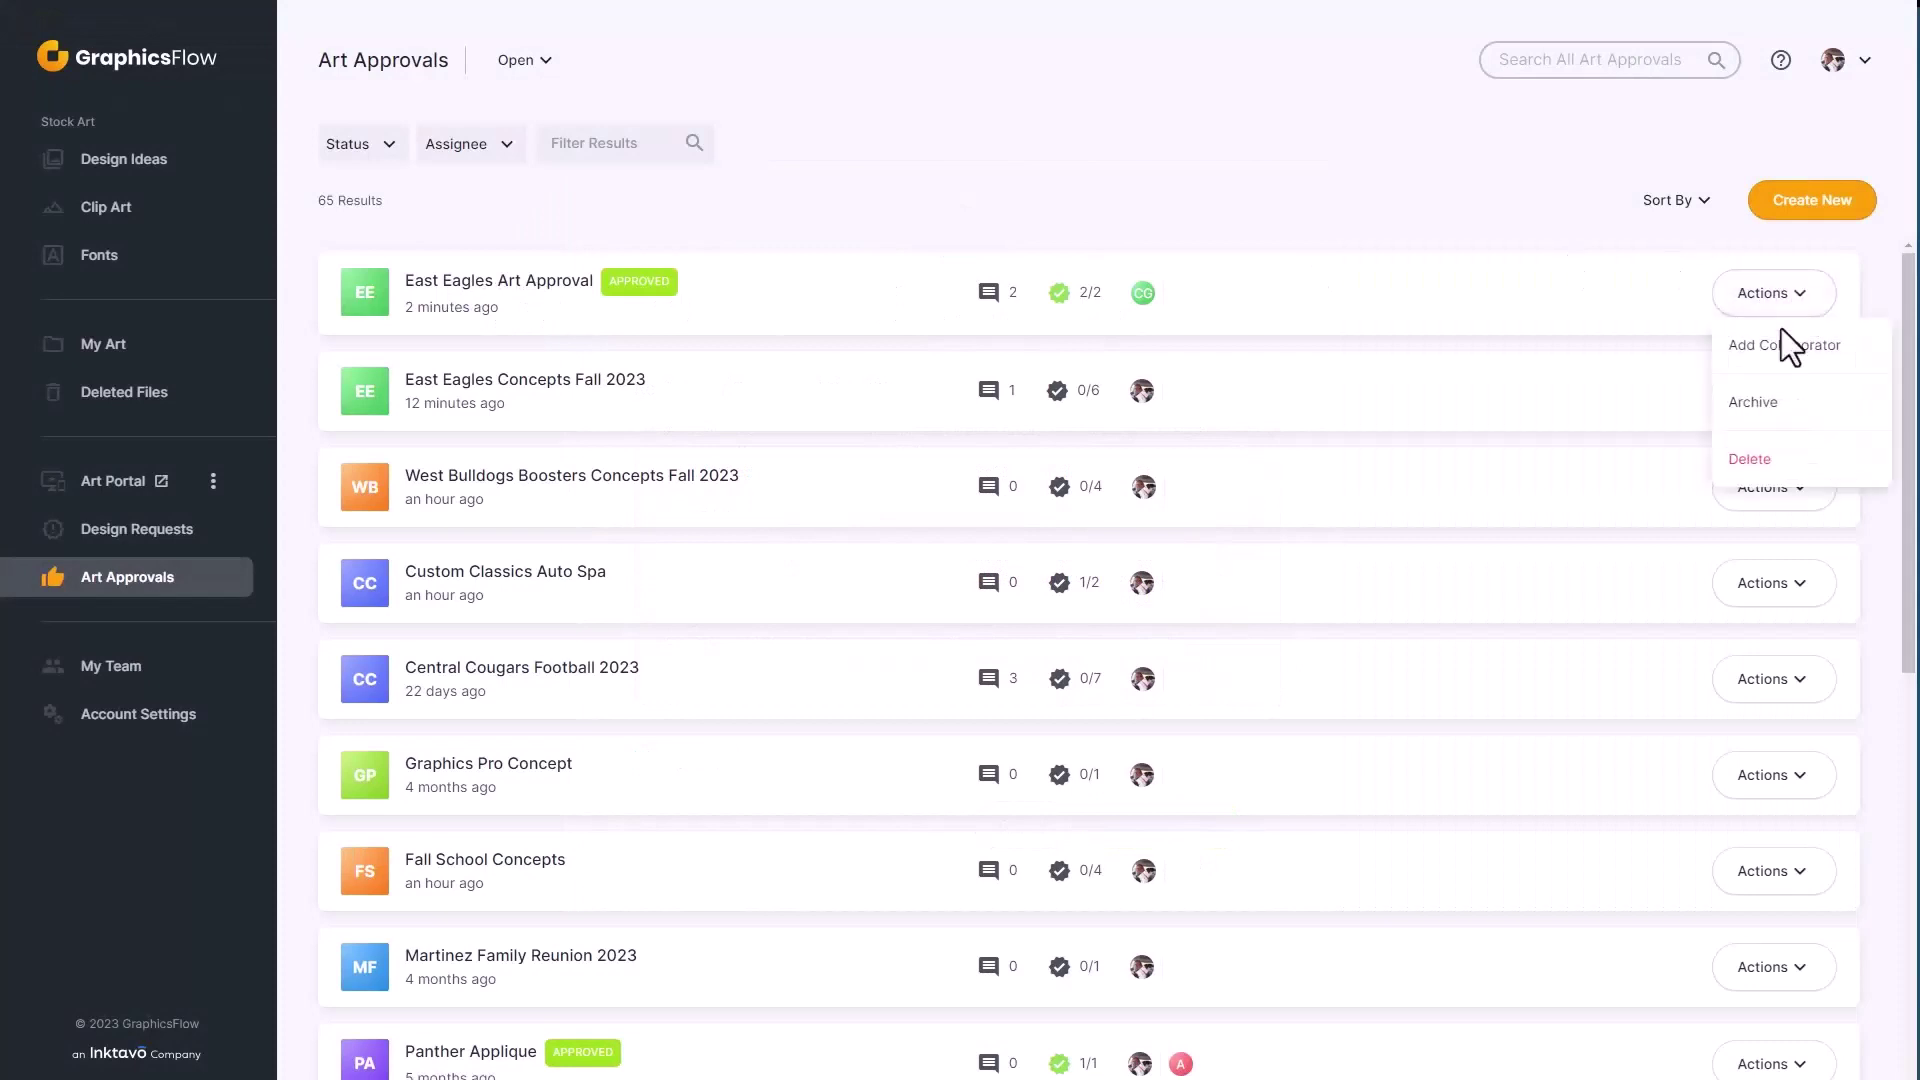
click(1753, 402)
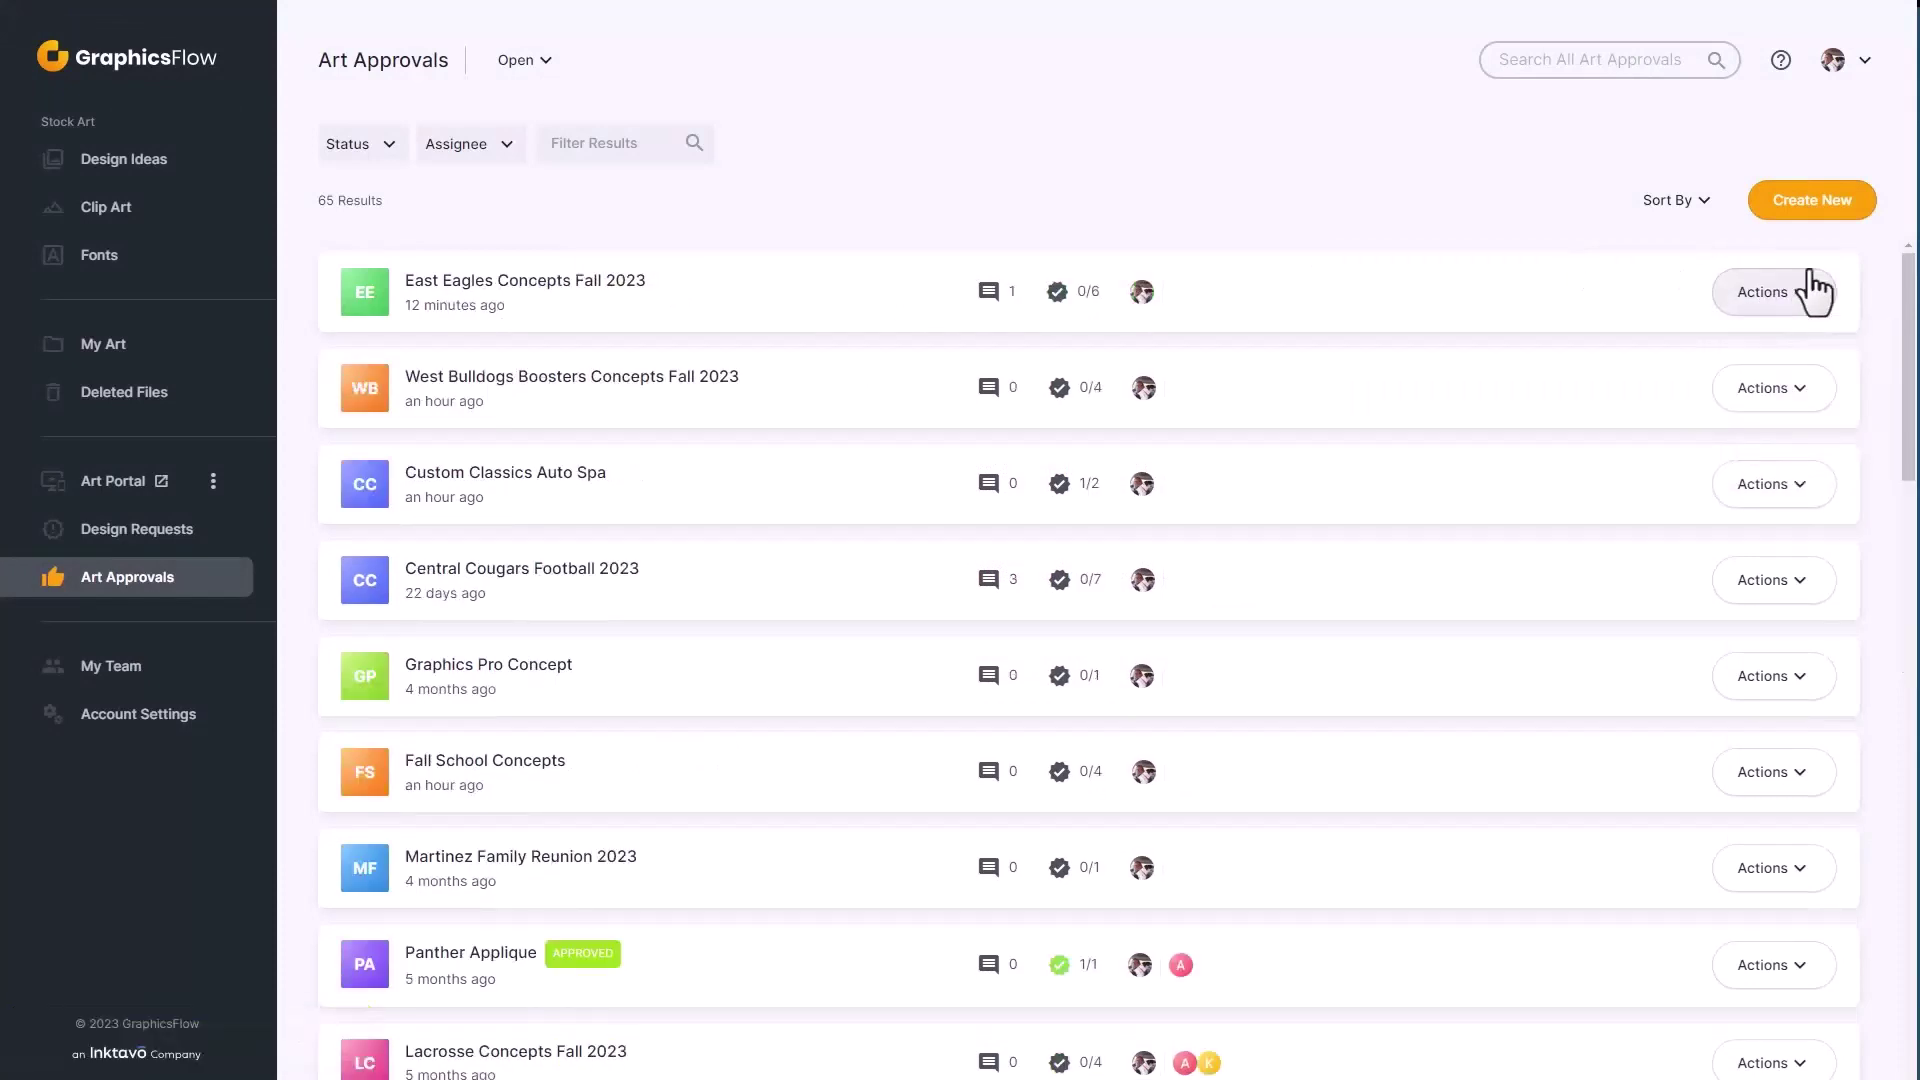
click(538, 64)
click(531, 146)
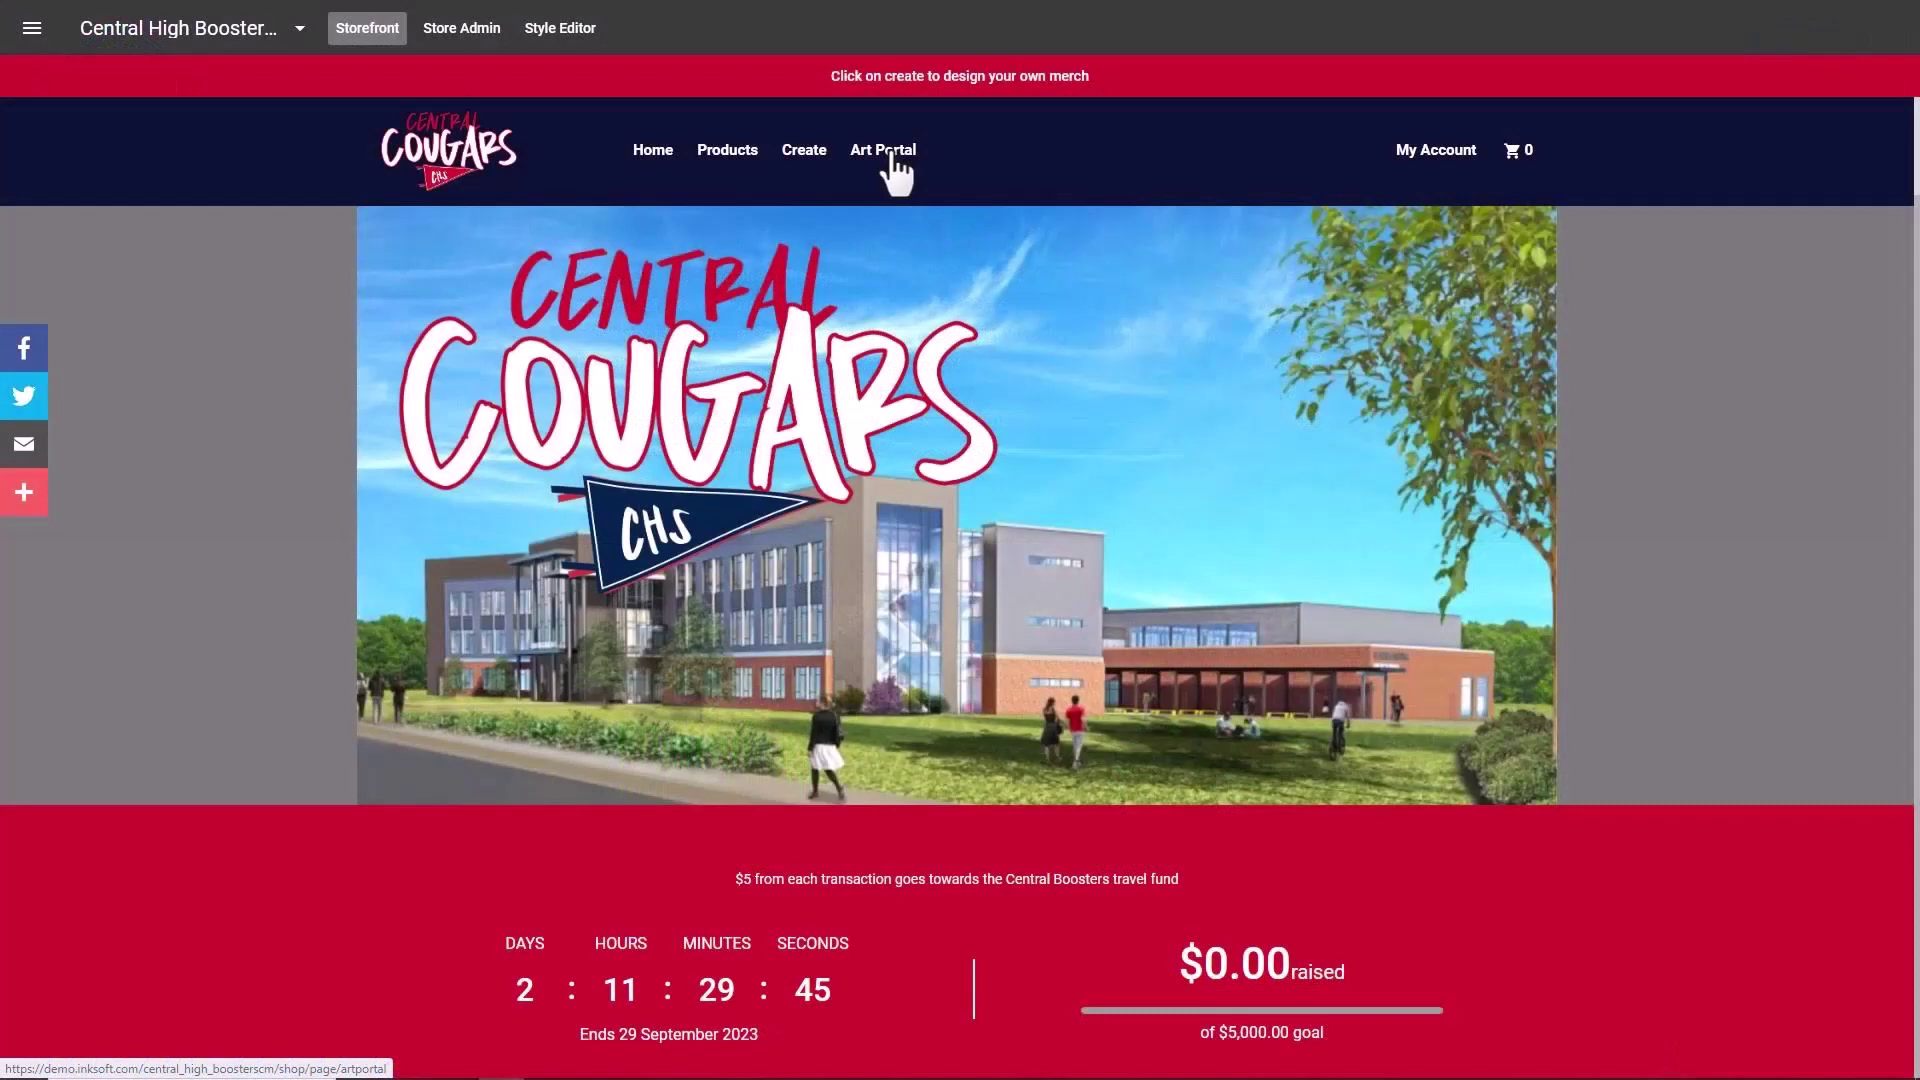
Search the storefront Art Portal for 'soccer' and open the Cardinals design
click(893, 158)
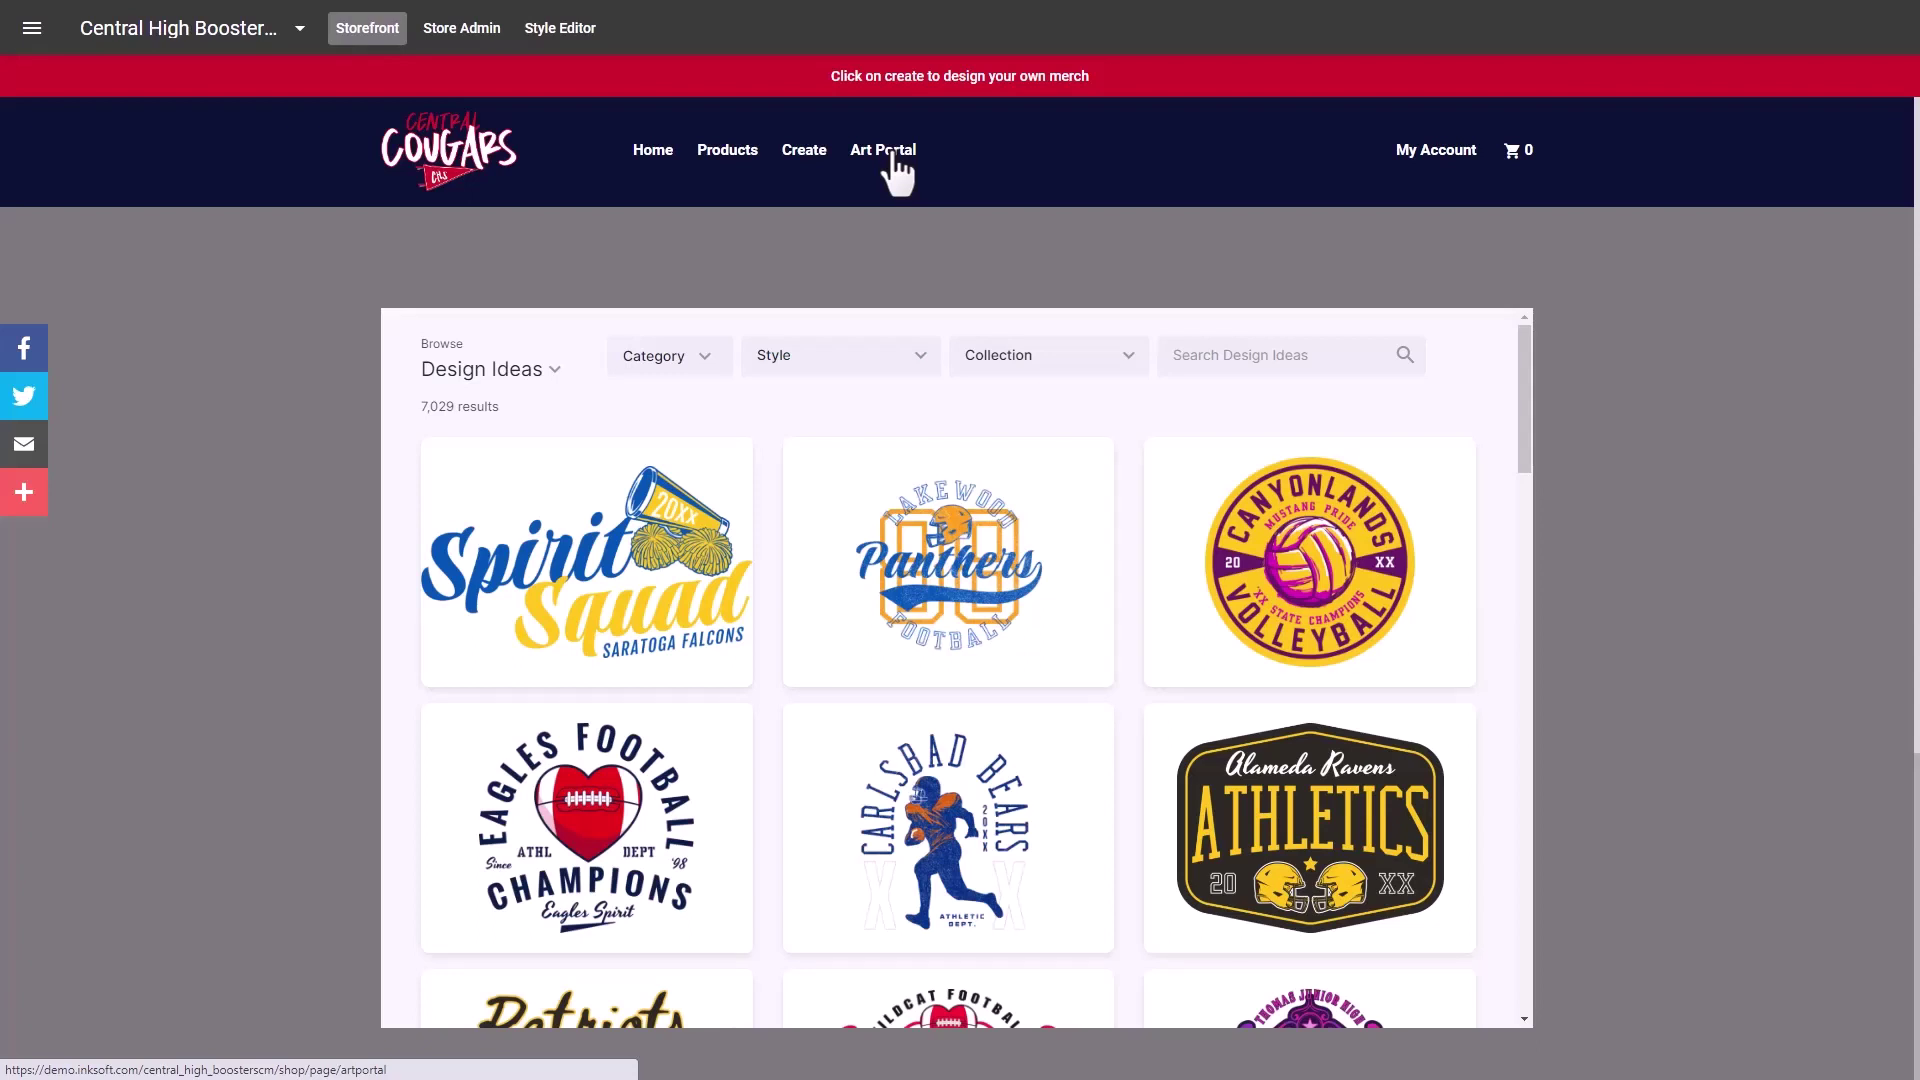
click(1204, 349)
text(soccer)
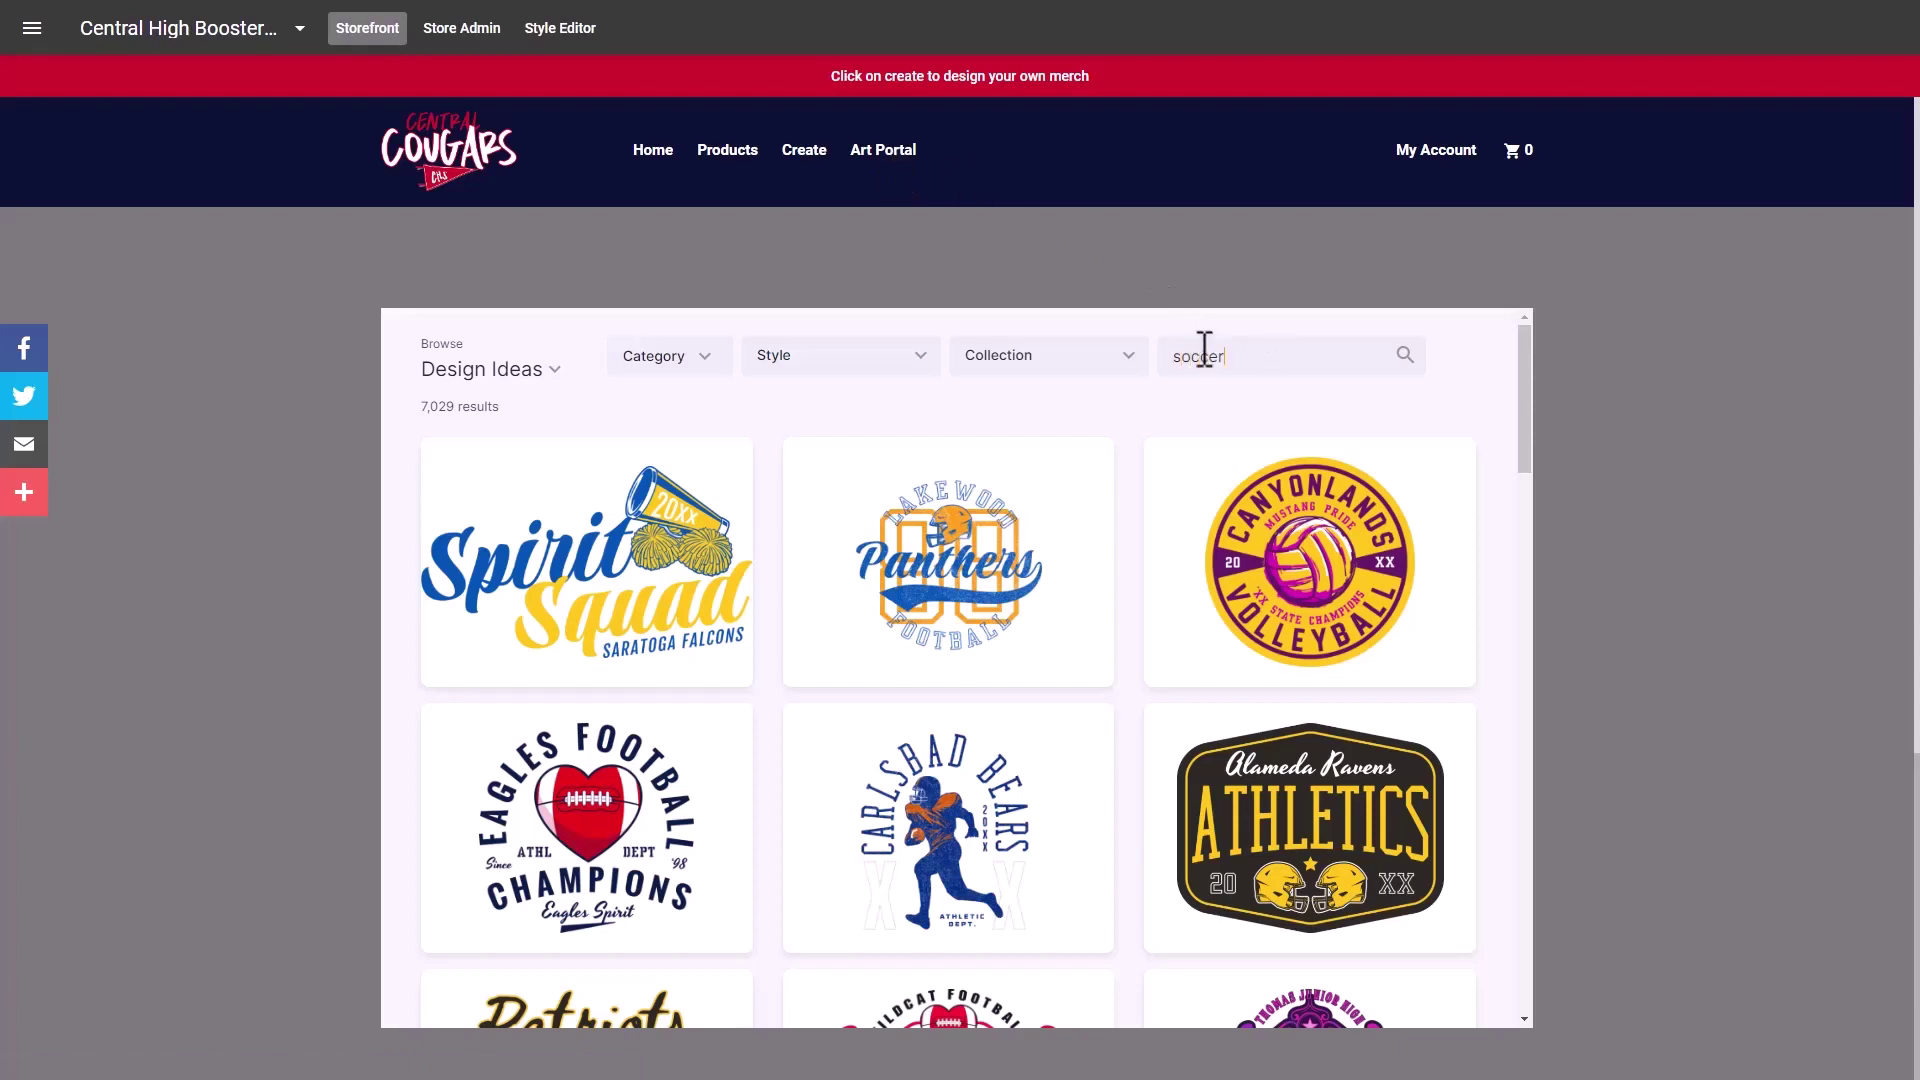
key(Return)
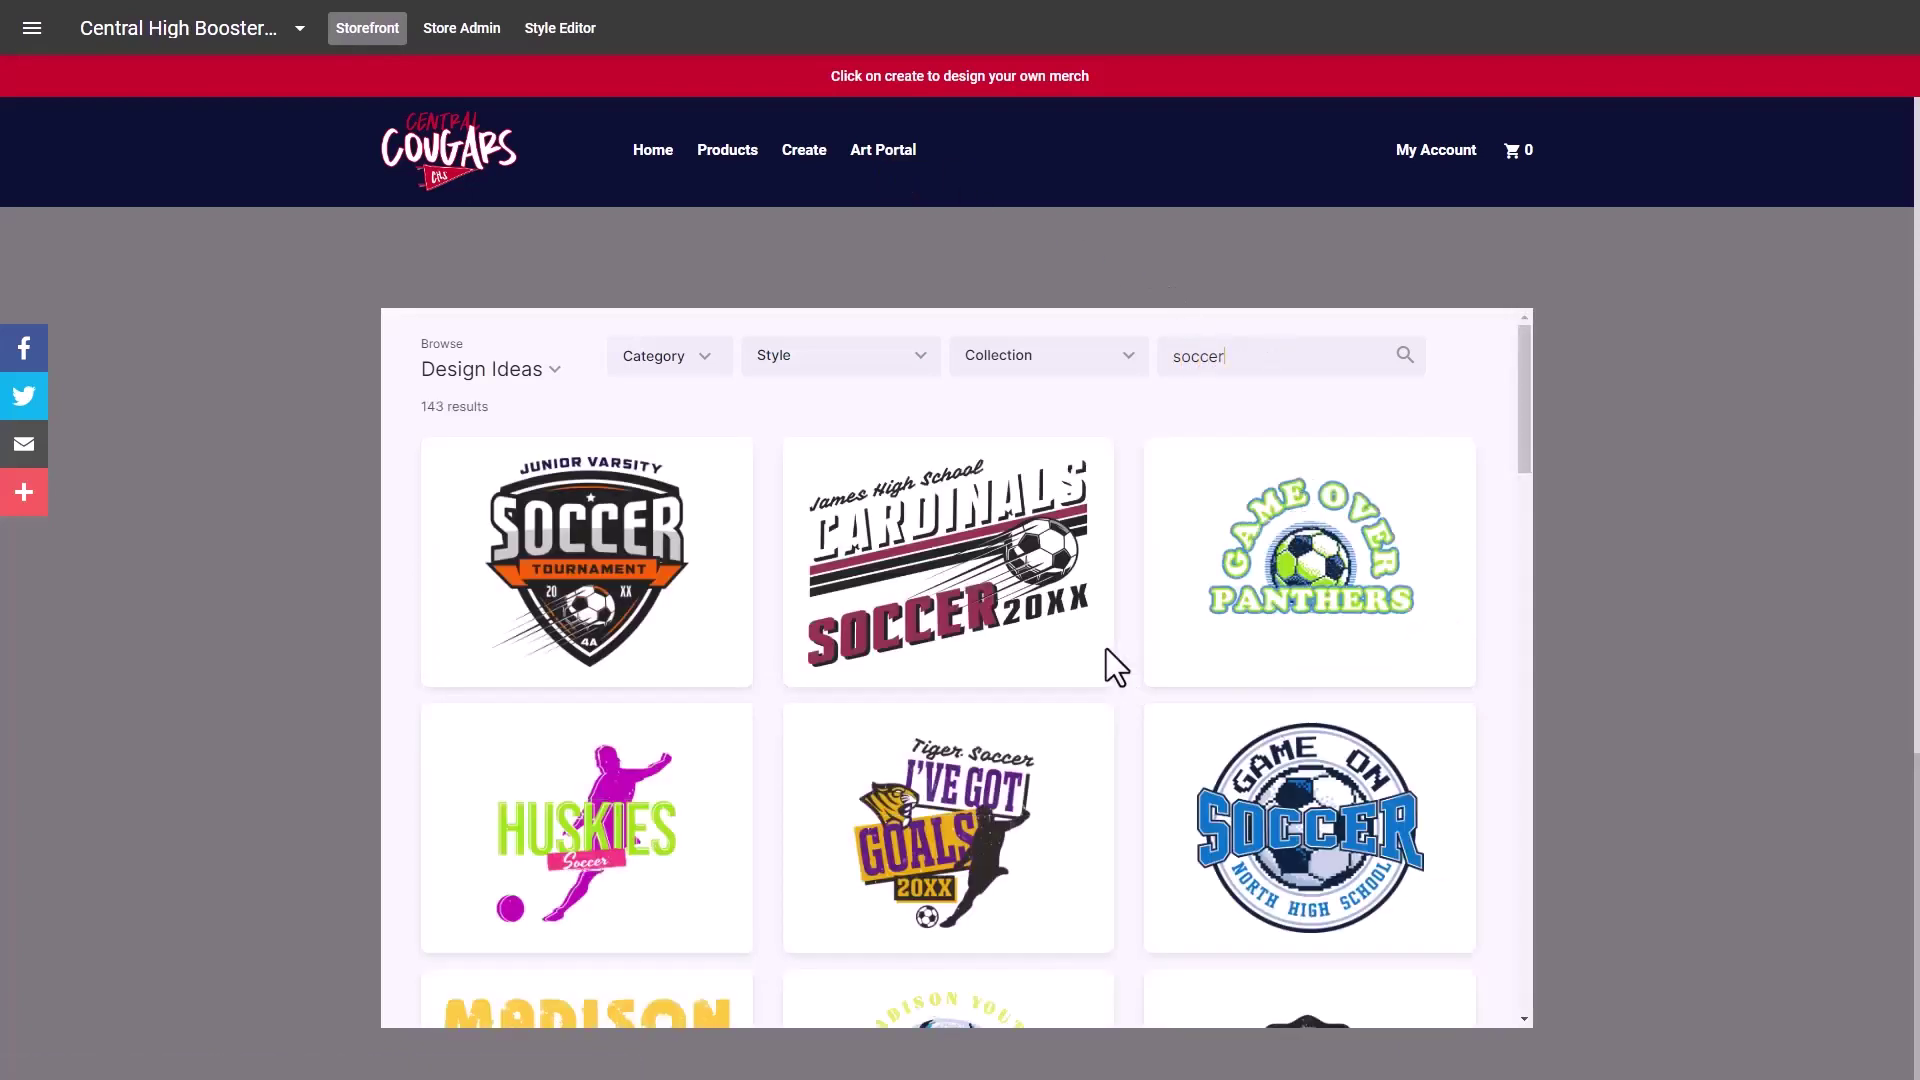
click(1022, 546)
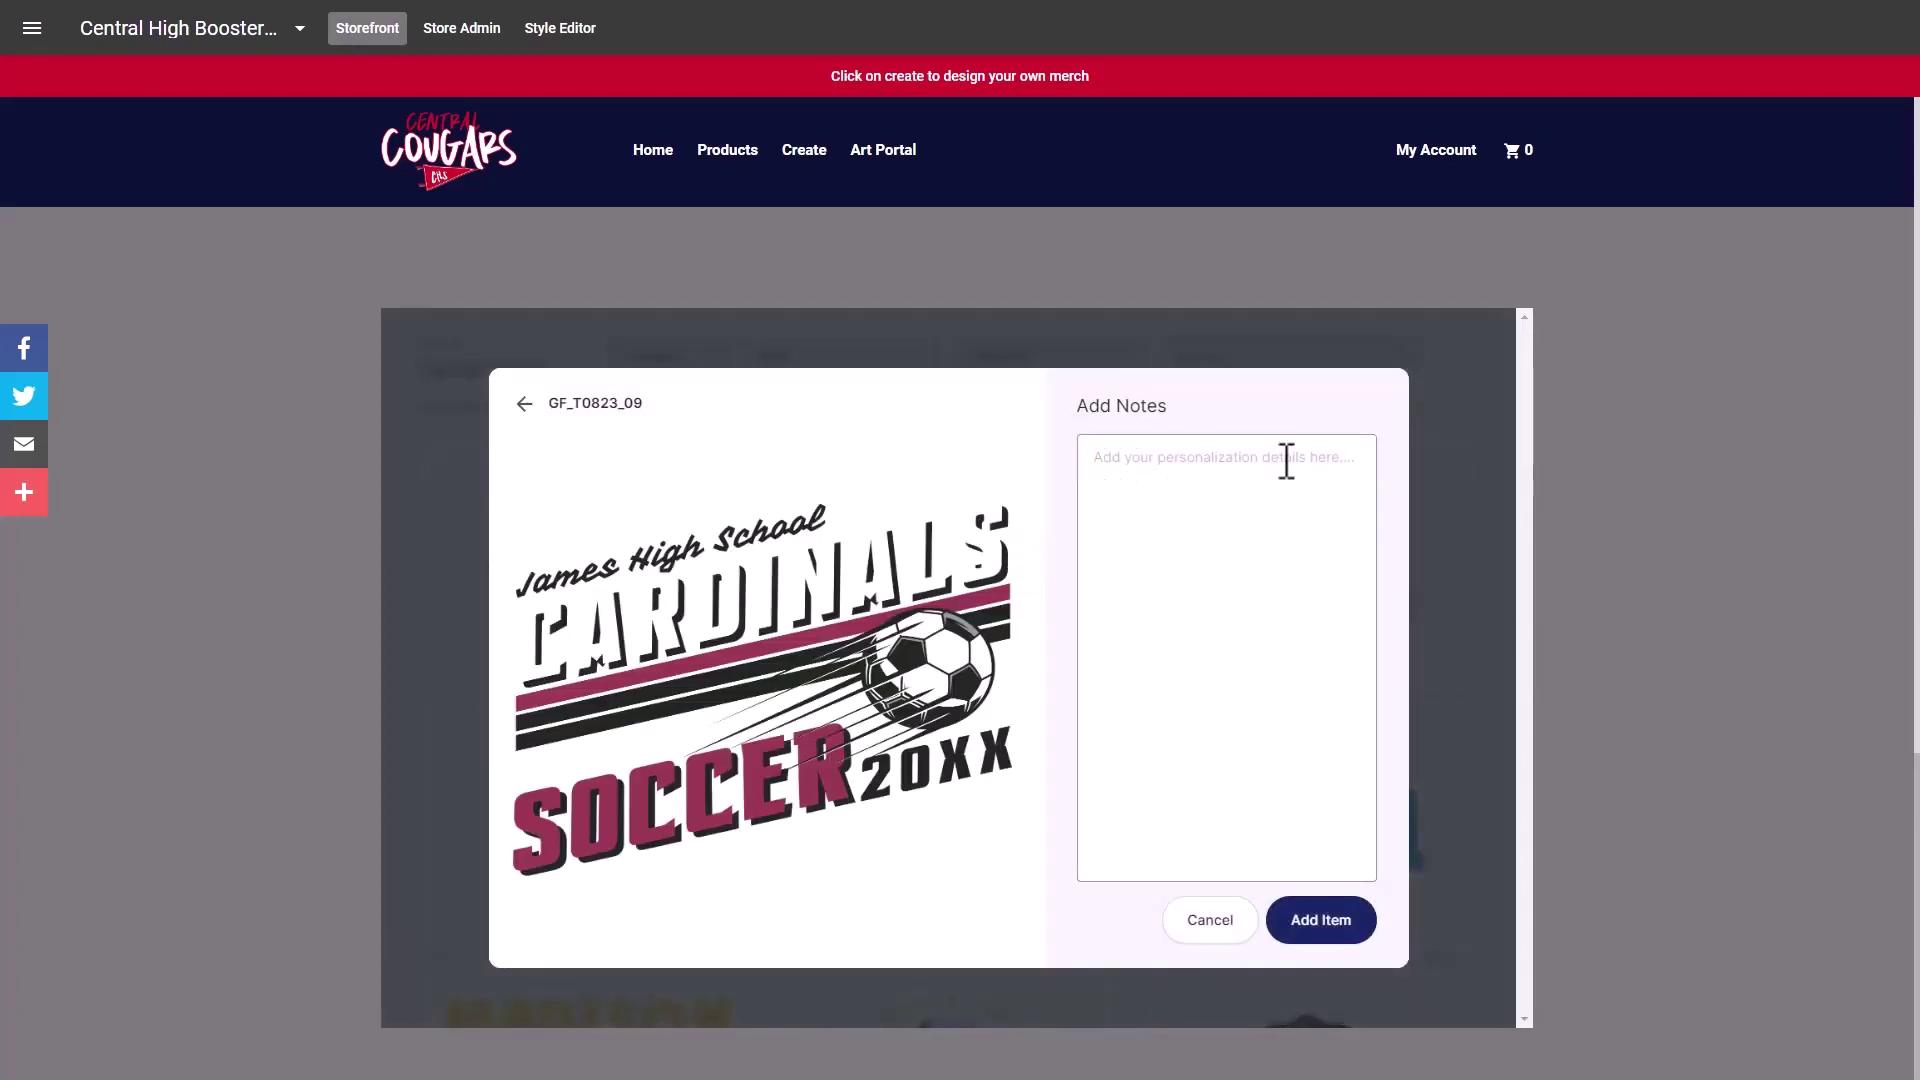
Add the Cardinals design to a request and bring up the Submit Design Request form
click(1321, 922)
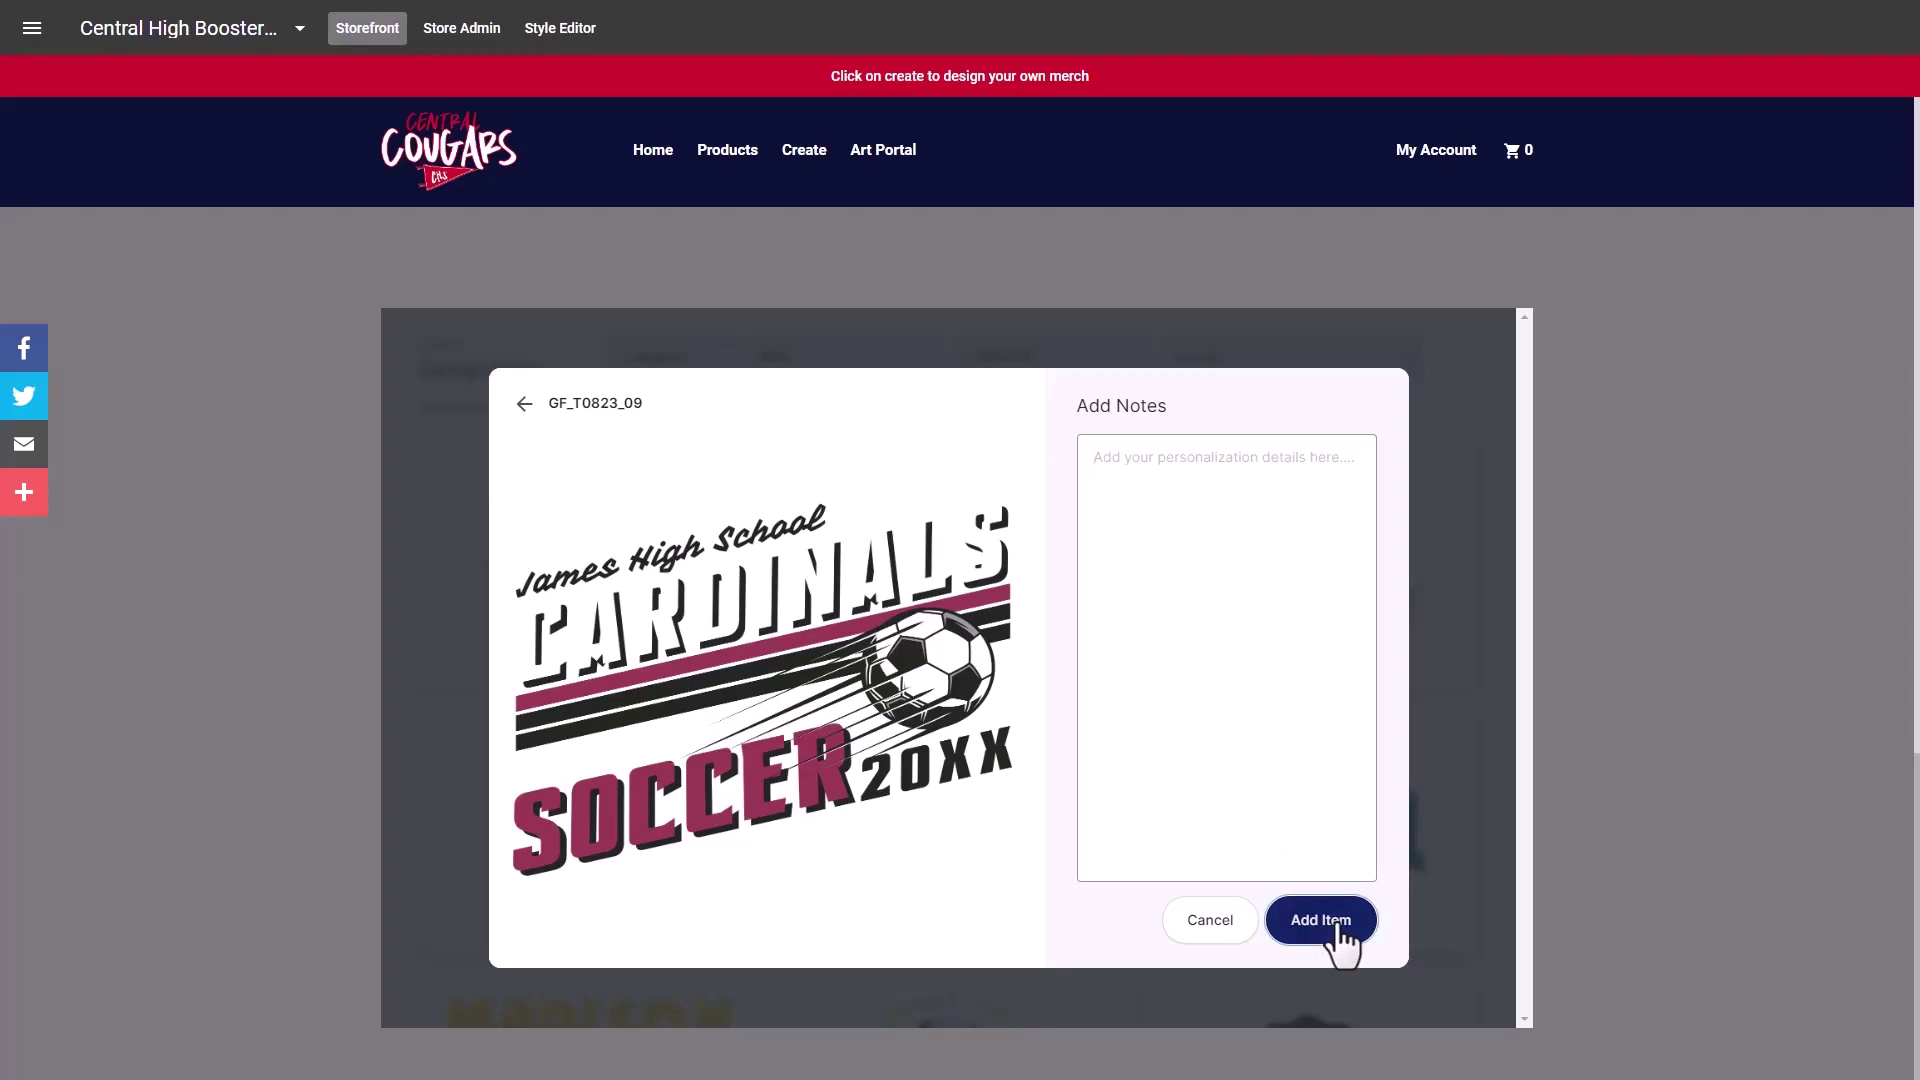
scroll(1399, 850, down, 3)
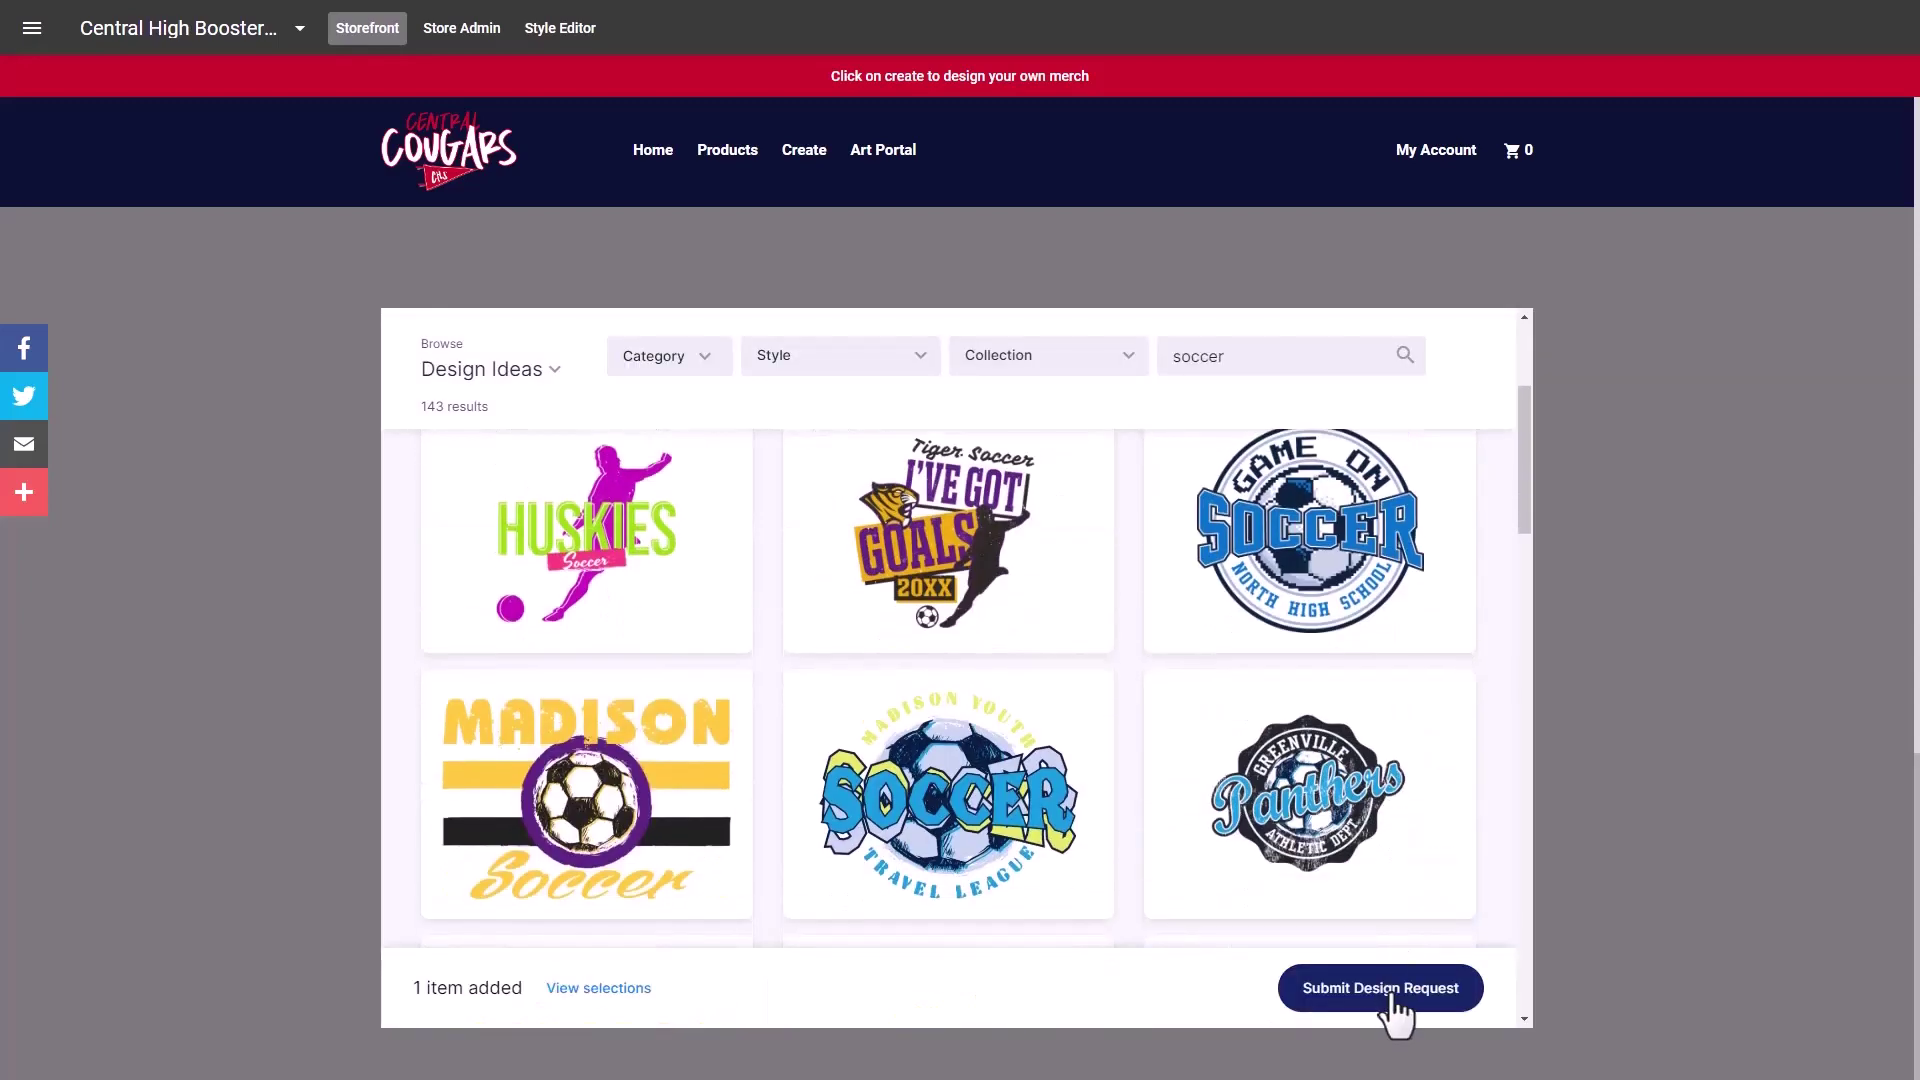
click(1392, 993)
scroll(1187, 630, up, 3)
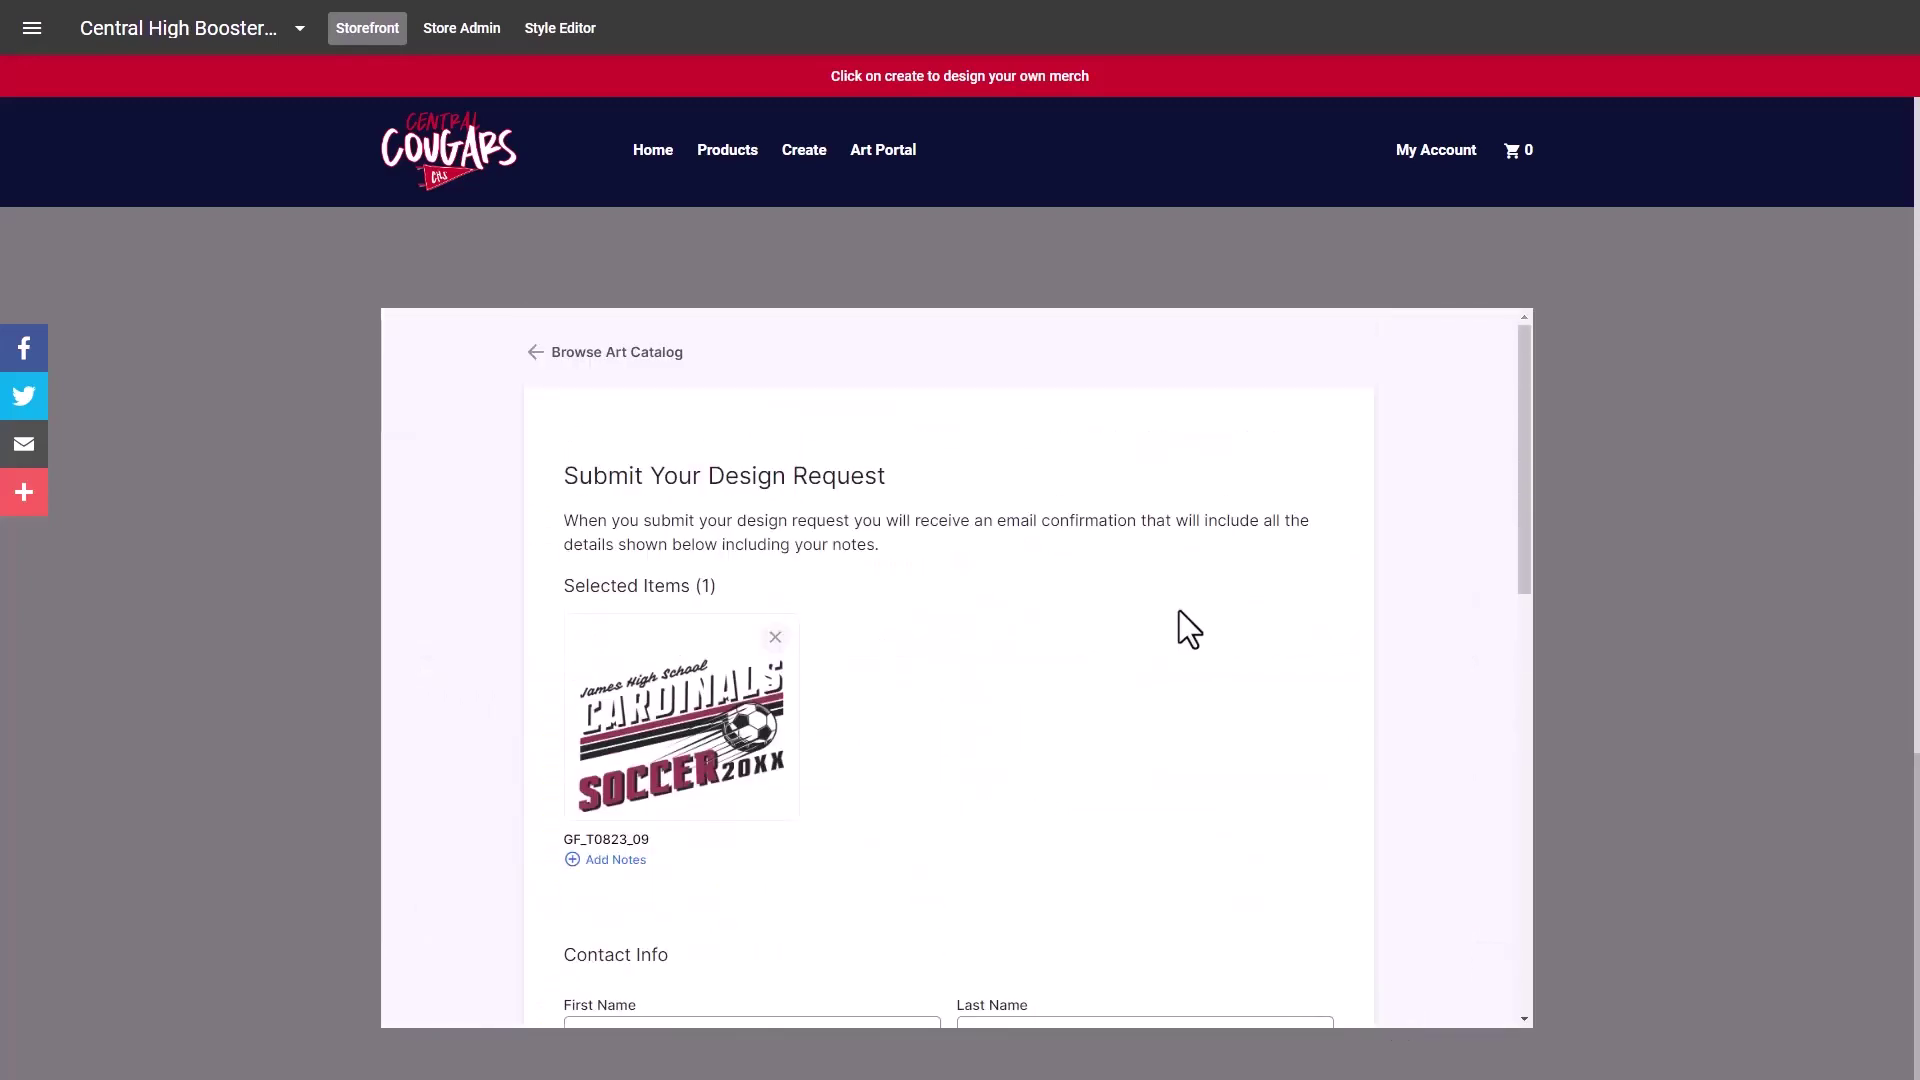
scroll(1179, 610, down, 5)
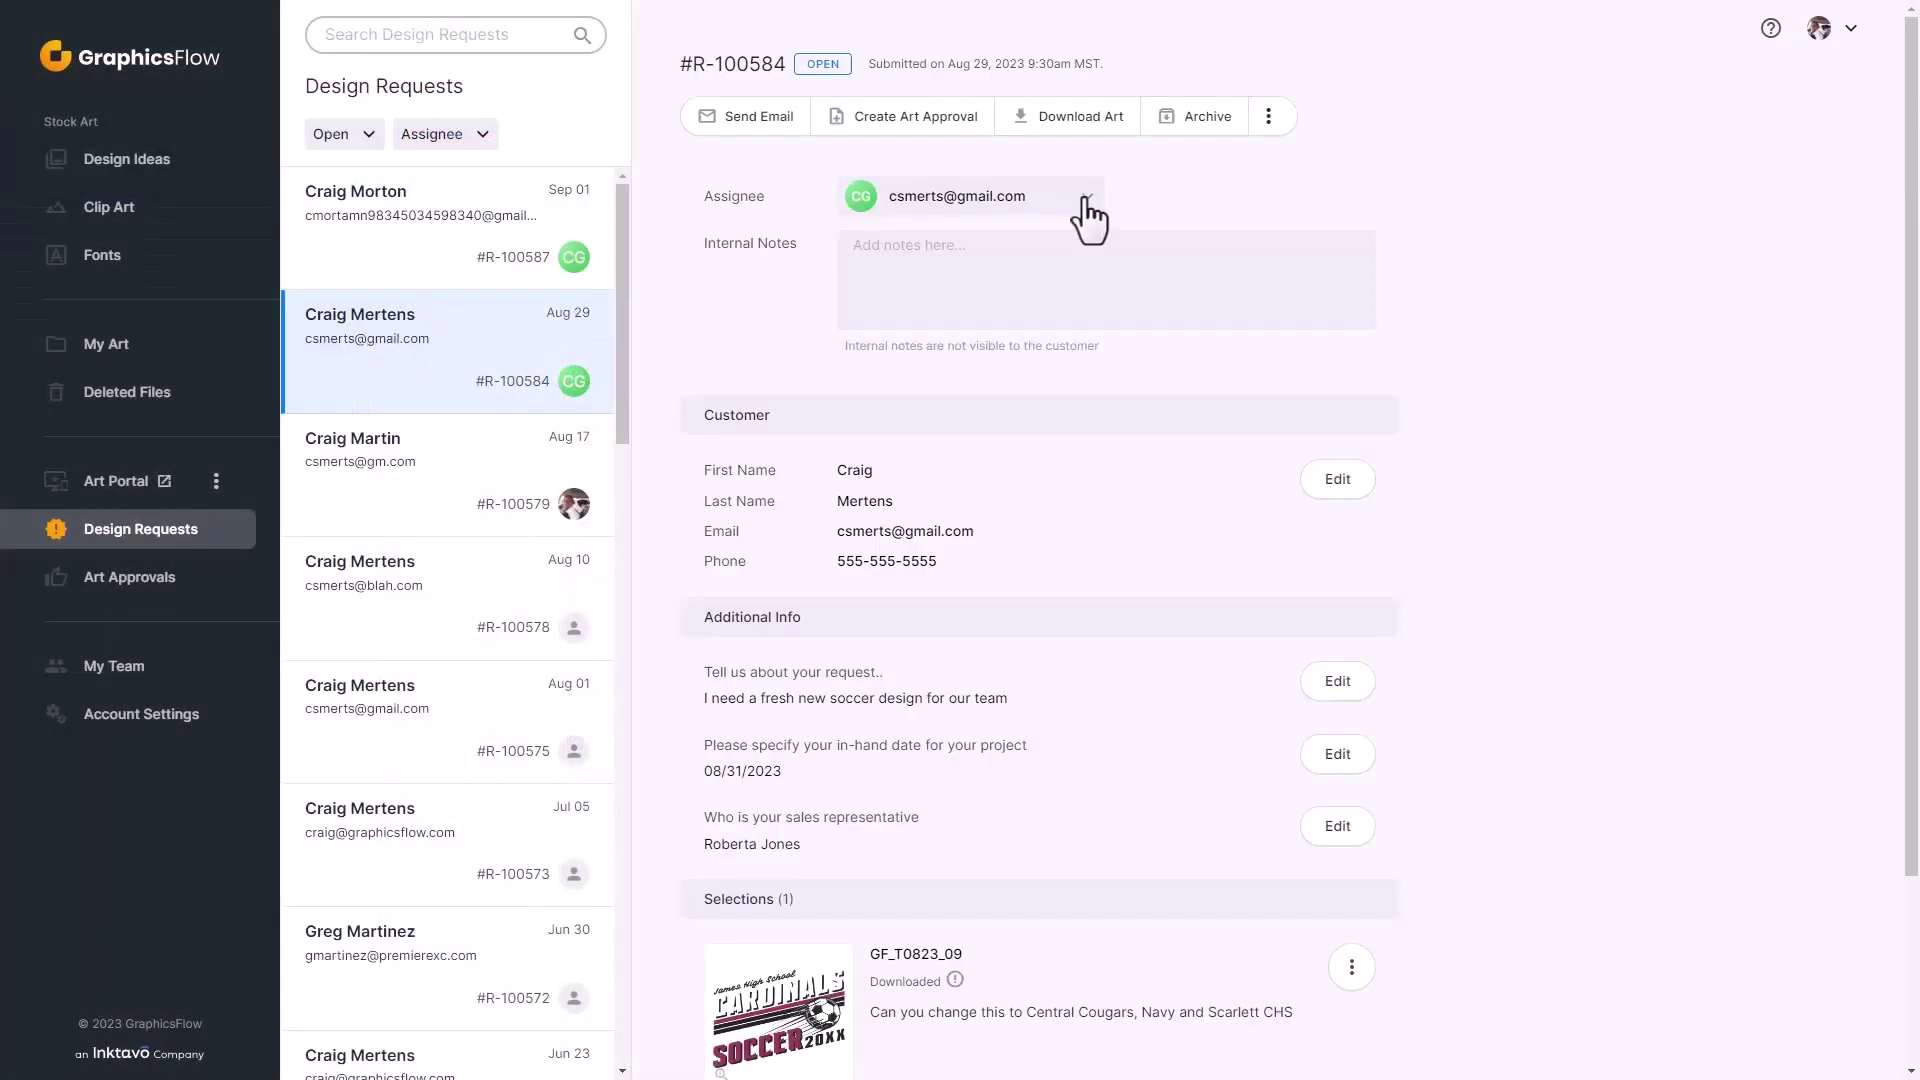
Review the soccer request's assignee and details, keeping the assignee unchanged, then open the GF_T0823_09 selection
click(1084, 200)
click(733, 272)
scroll(1012, 621, down, 1)
scroll(1012, 621, down, 1)
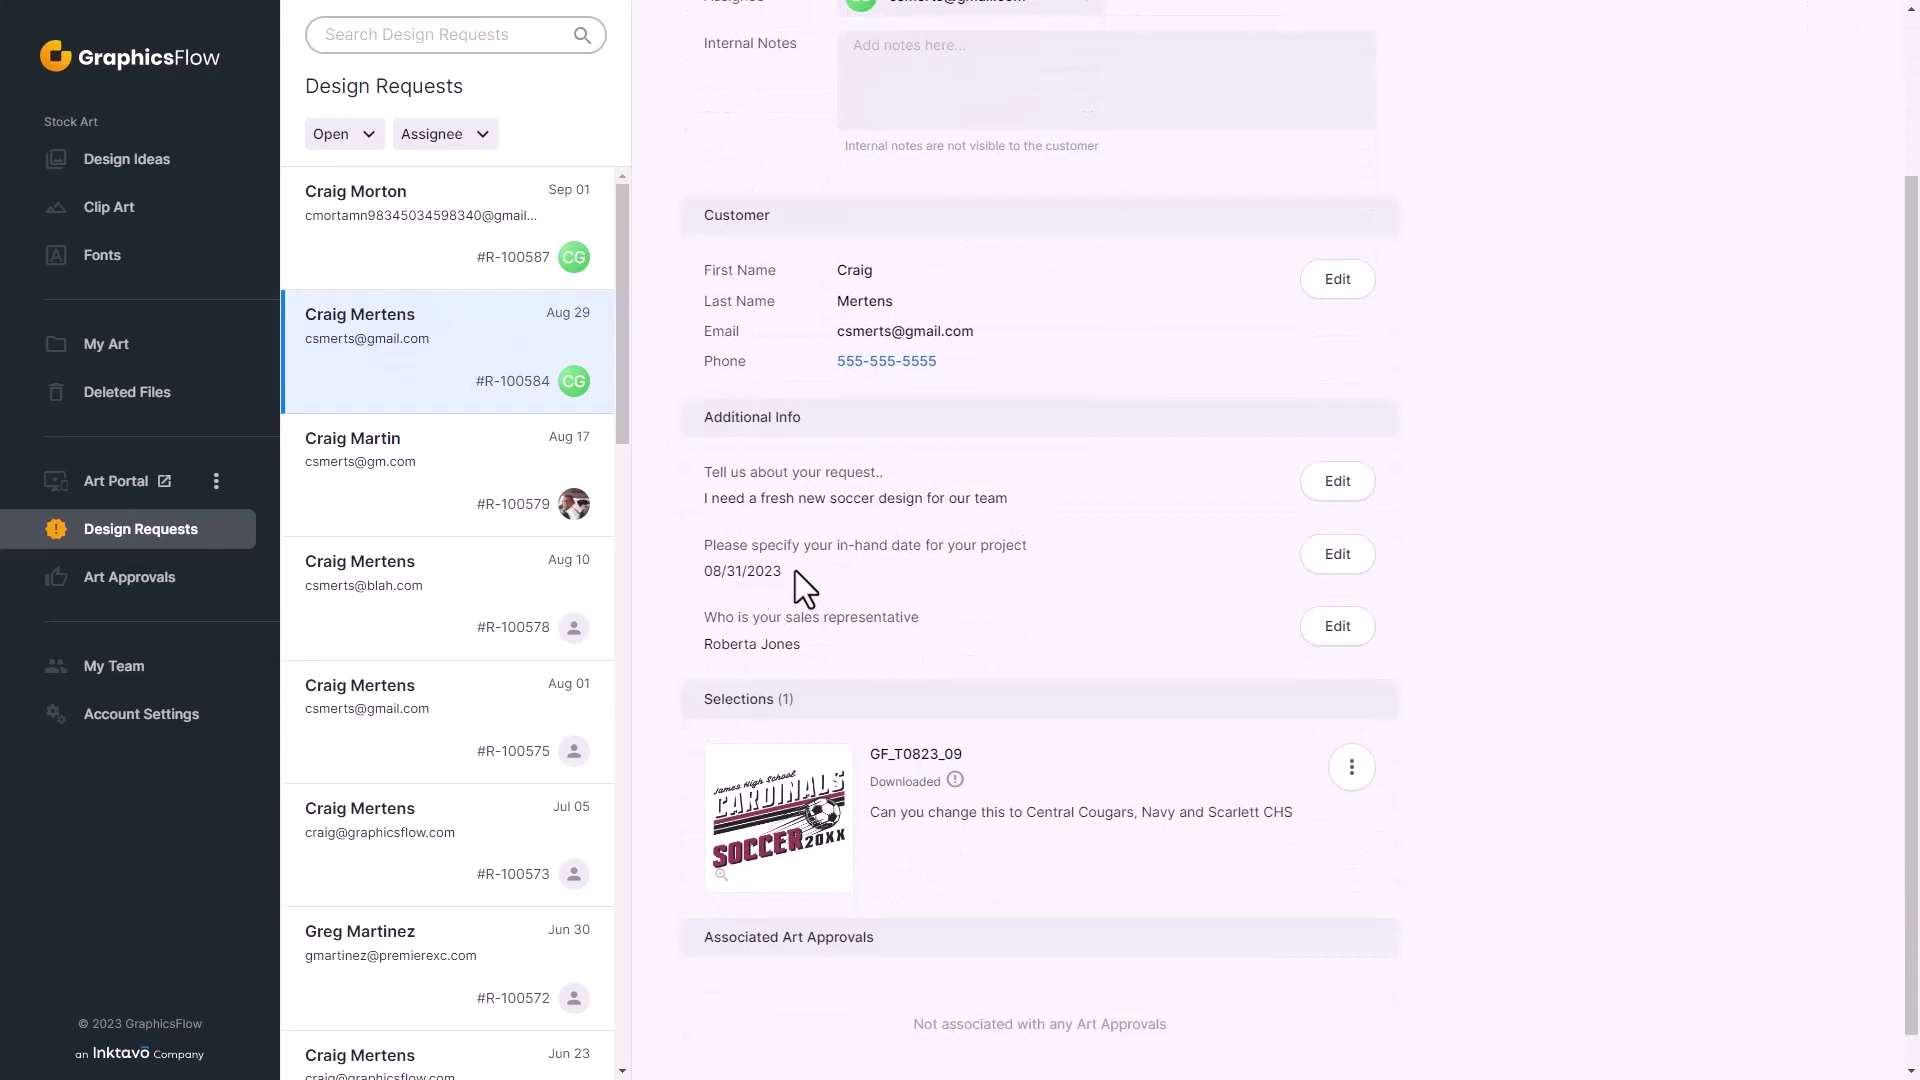
scroll(843, 646, down, 1)
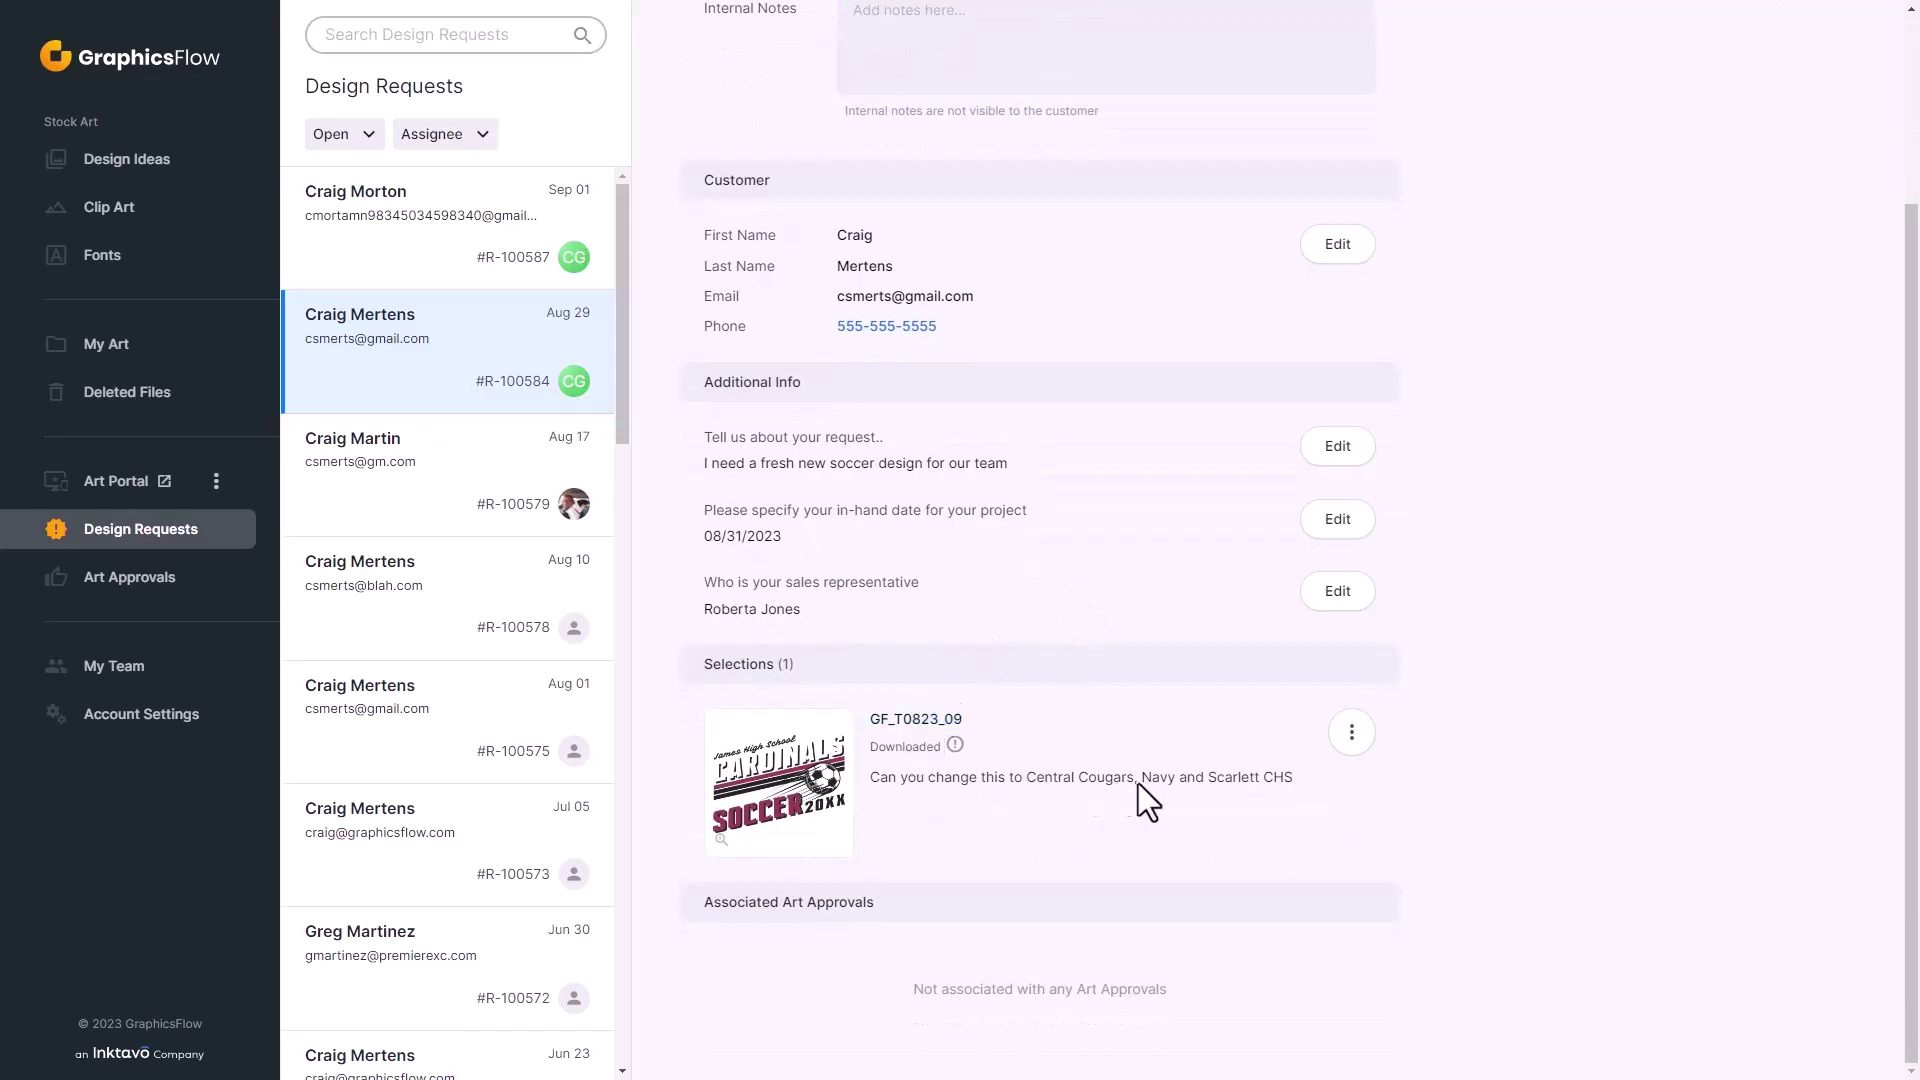
click(929, 739)
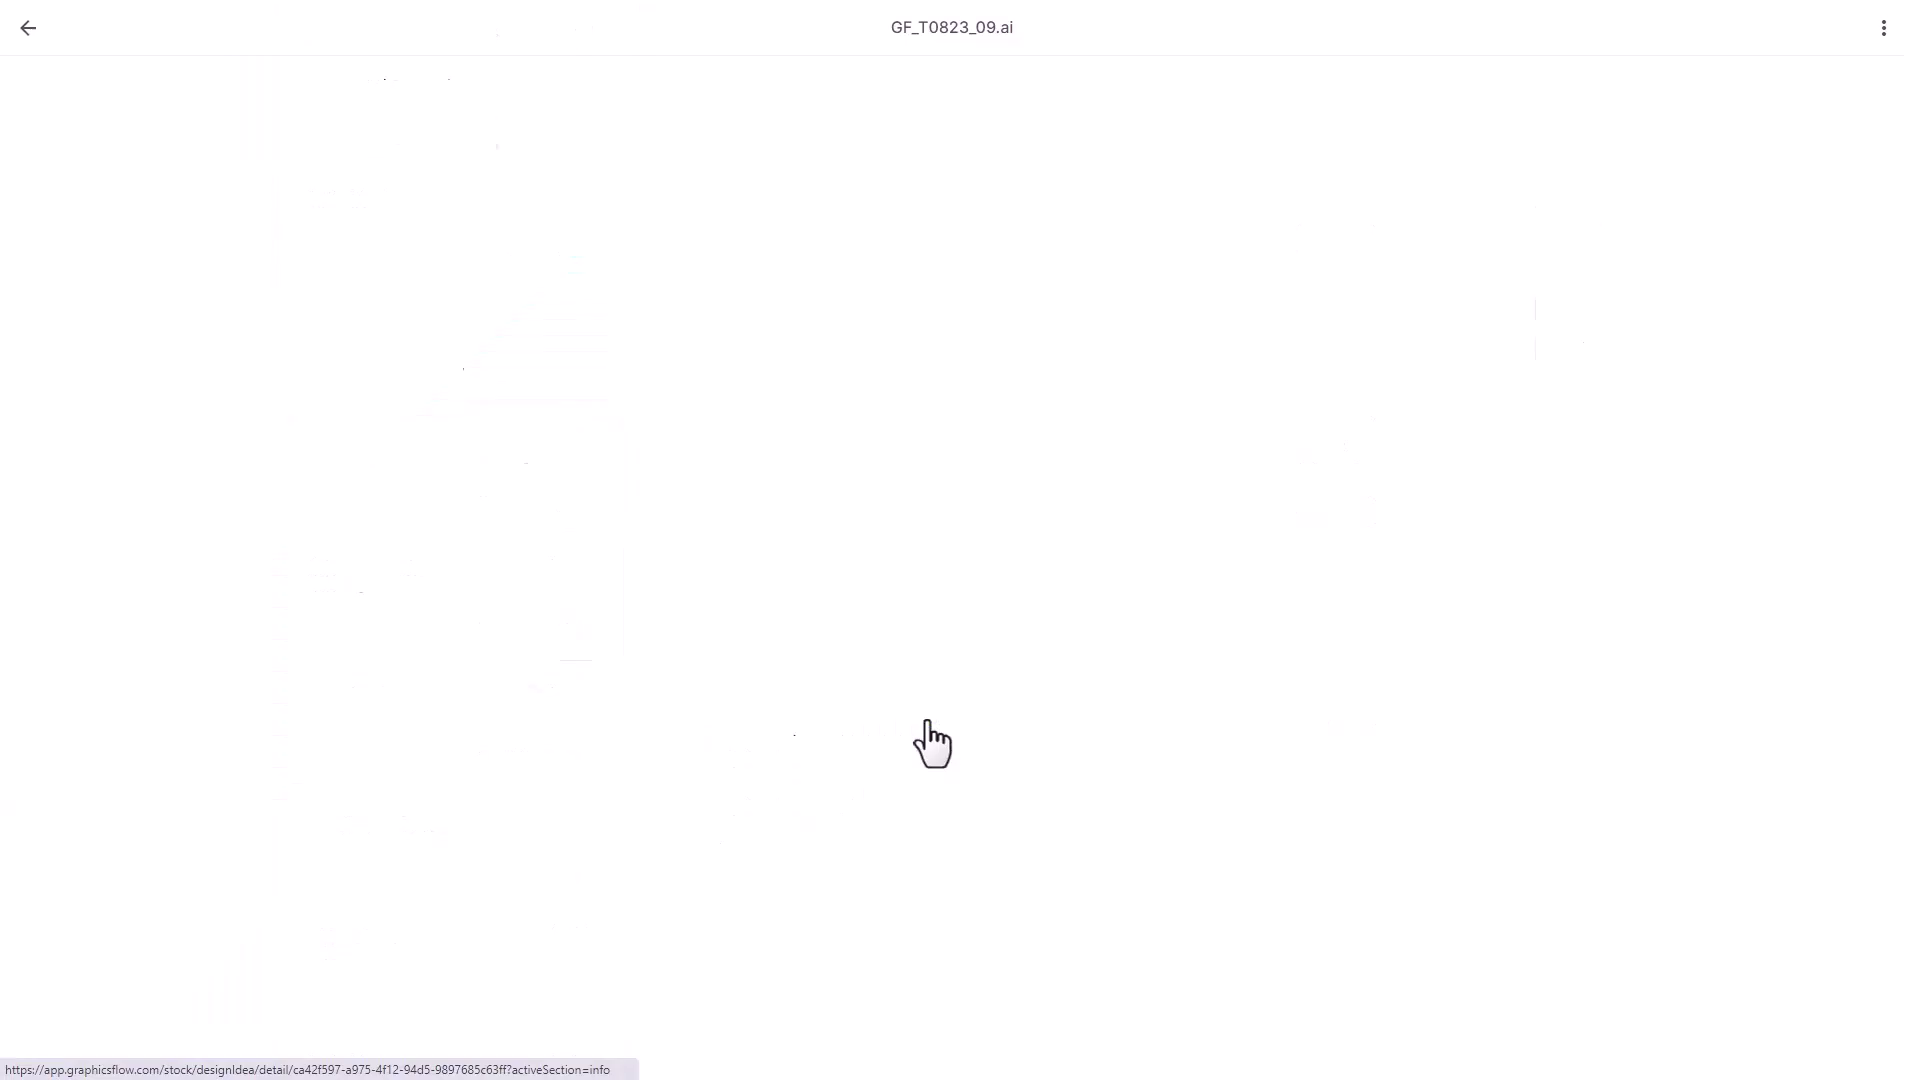